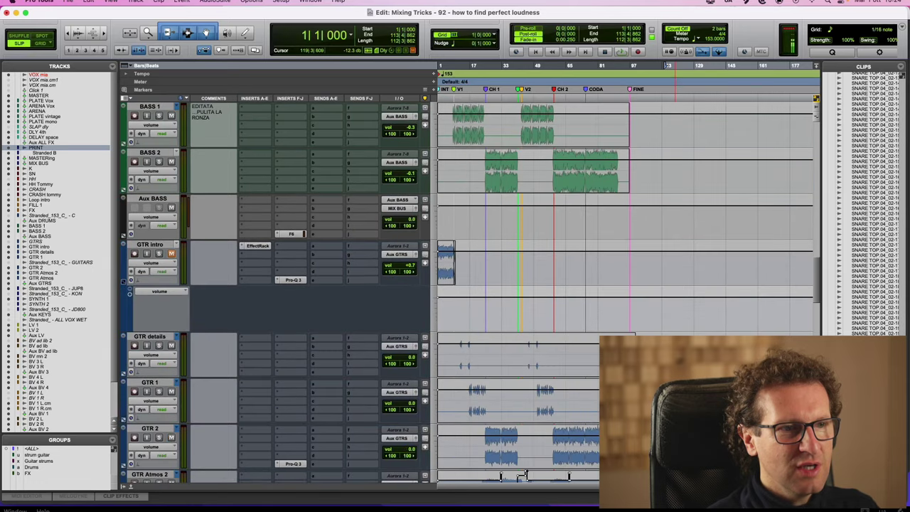
Review the guitar, lead vocal and backing vocal tracks with their inserts and routing in the session.
scroll(686, 290, down, 10)
drag(671, 262, 403, 320)
scroll(673, 290, down, 4)
drag(680, 267, 420, 314)
scroll(671, 284, down, 4)
drag(662, 268, 307, 417)
scroll(213, 406, down, 3)
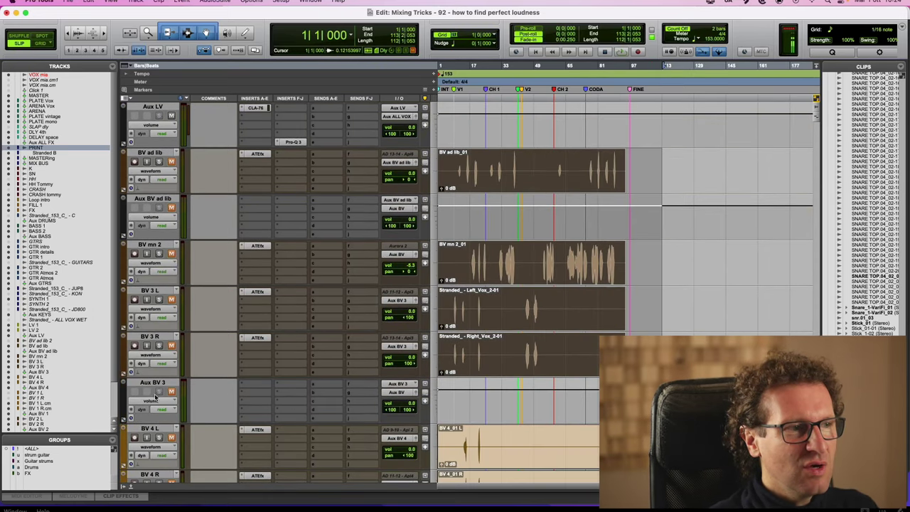
scroll(320, 377, down, 4)
scroll(296, 303, down, 8)
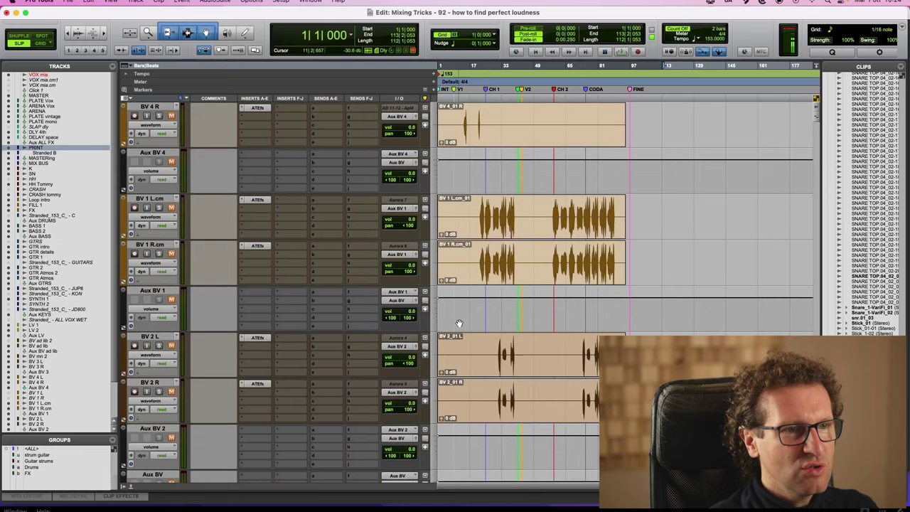
scroll(626, 331, up, 20)
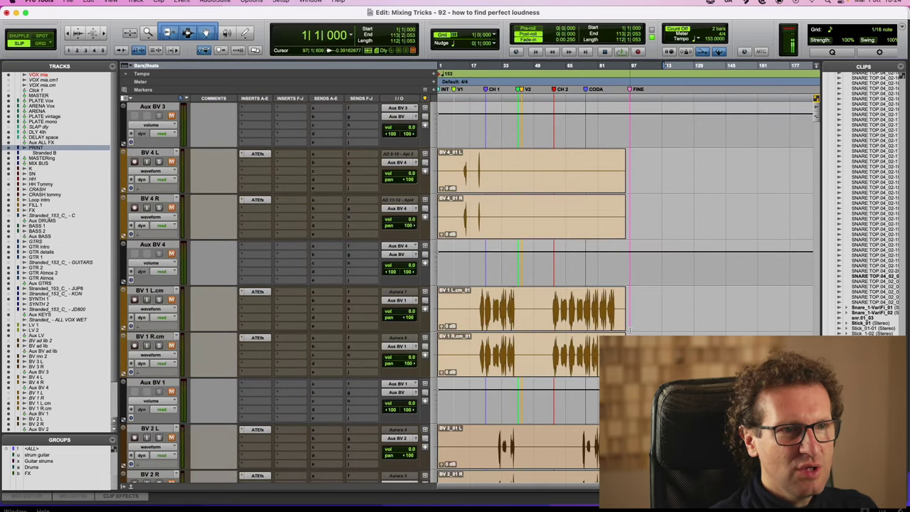
scroll(630, 331, up, 3)
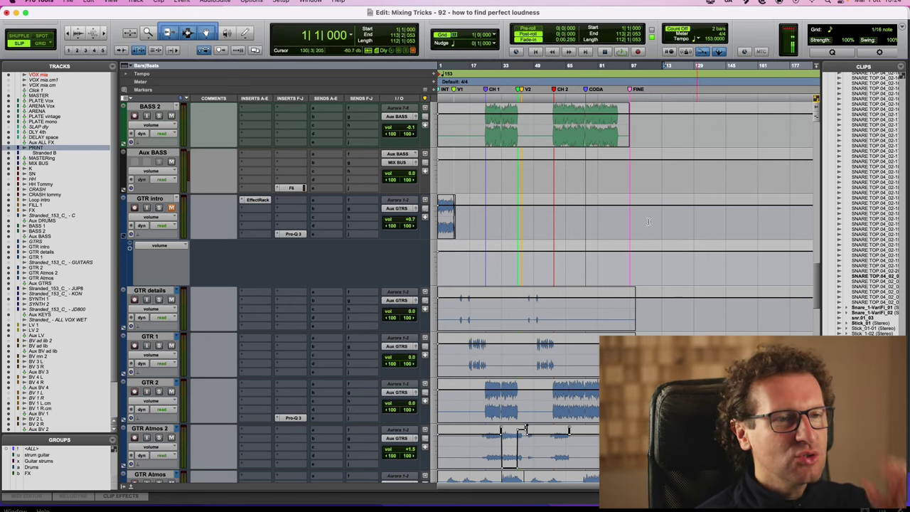
Inspect the F6 sidechain EQ settings on the Aux BASS track and close the plug-in.
scroll(648, 235, up, 10)
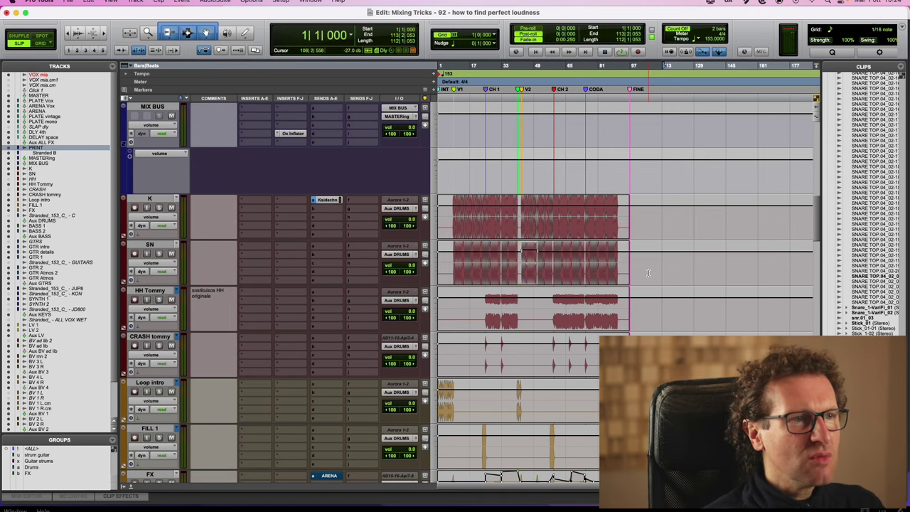
scroll(649, 272, down, 7)
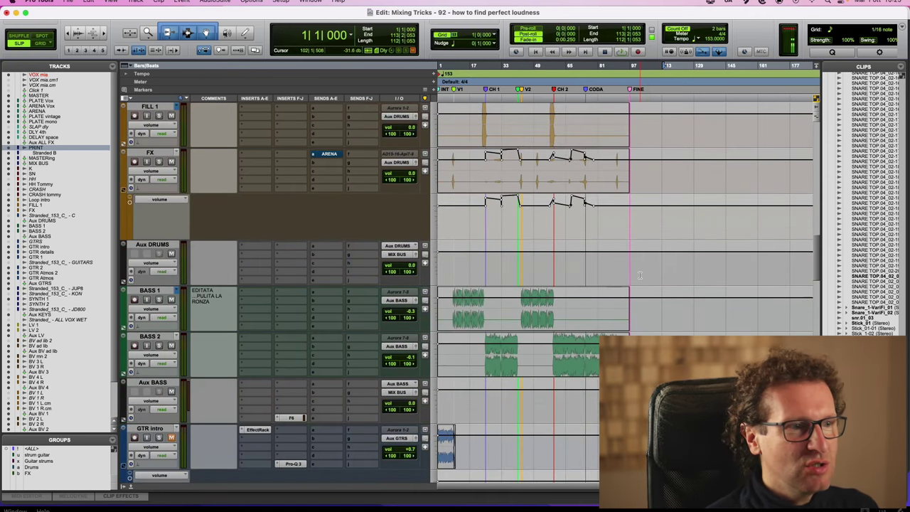
click(291, 417)
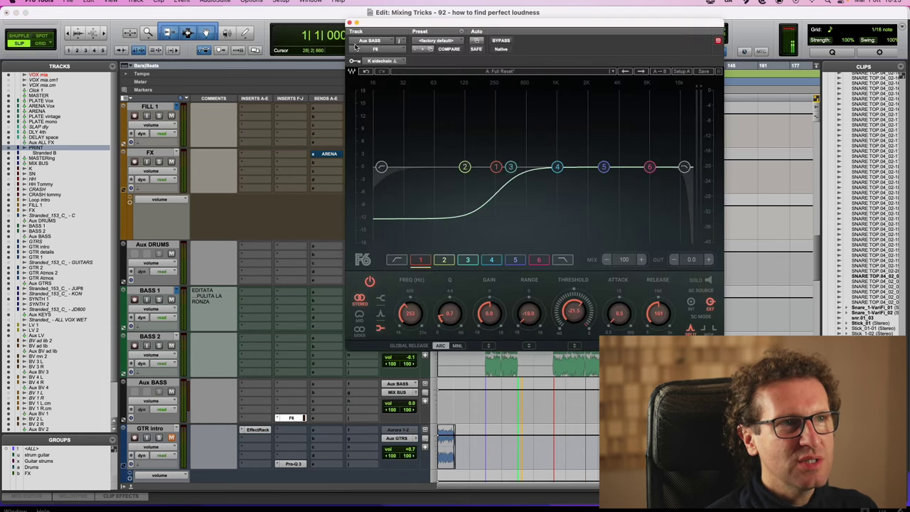
click(349, 23)
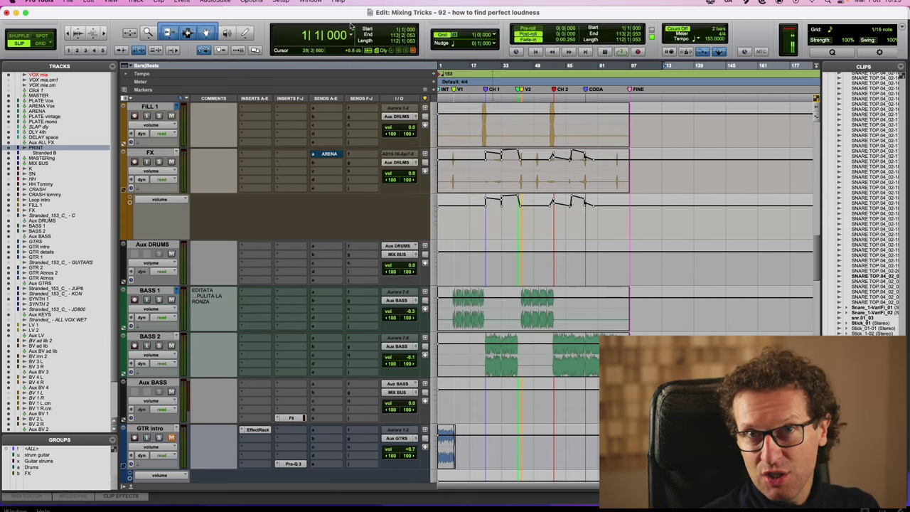
Inspect the Pro-Q 3 filter curve on the GTR 2 track and close the plug-in.
scroll(519, 123, down, 3)
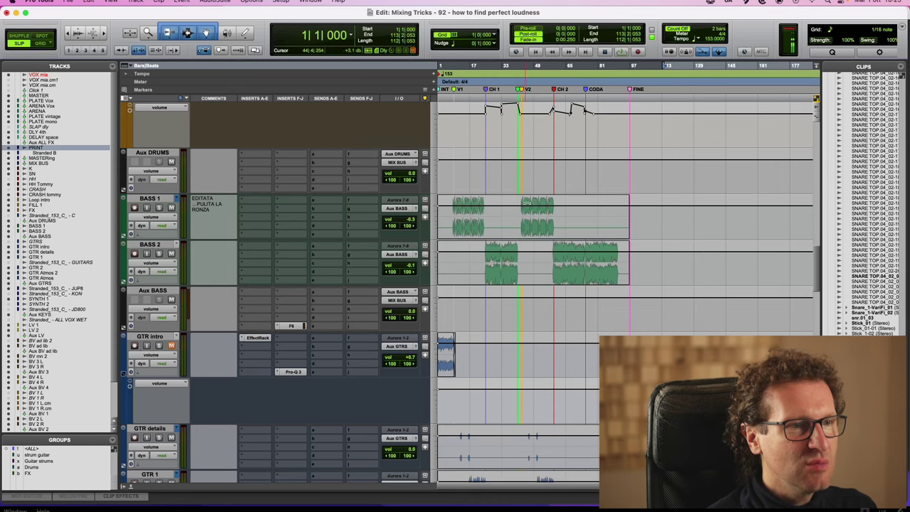
scroll(528, 203, down, 15)
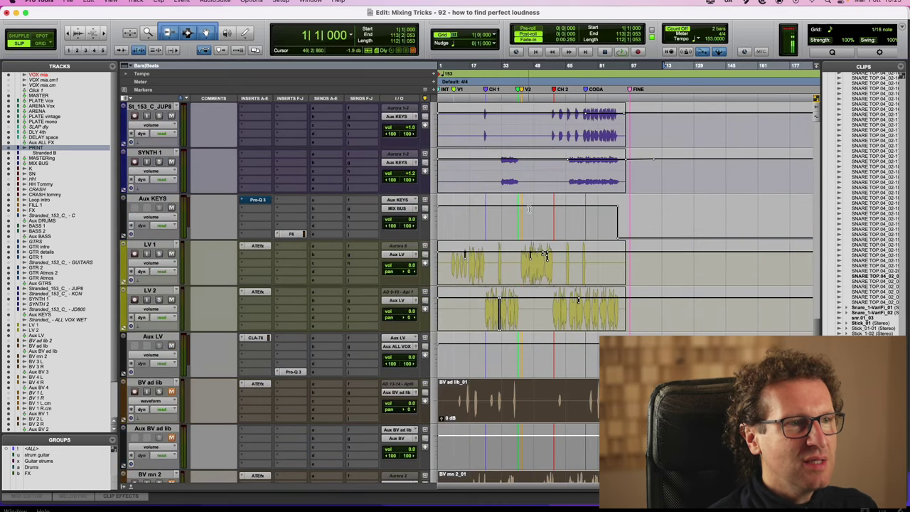
scroll(529, 208, up, 8)
click(292, 189)
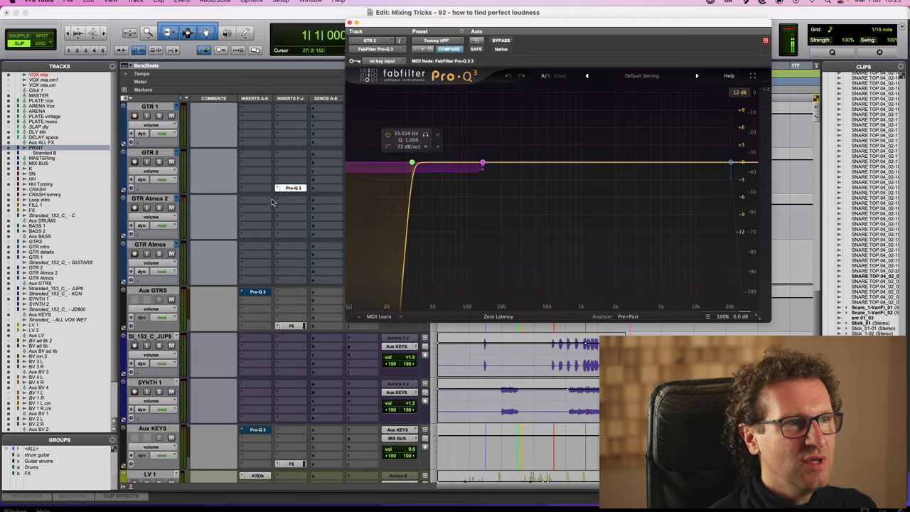
click(349, 24)
Check the Aux ALL VOX inserts, and bring the DigiCheck NG meter briefly into view before moving it back out of sight.
scroll(529, 187, down, 15)
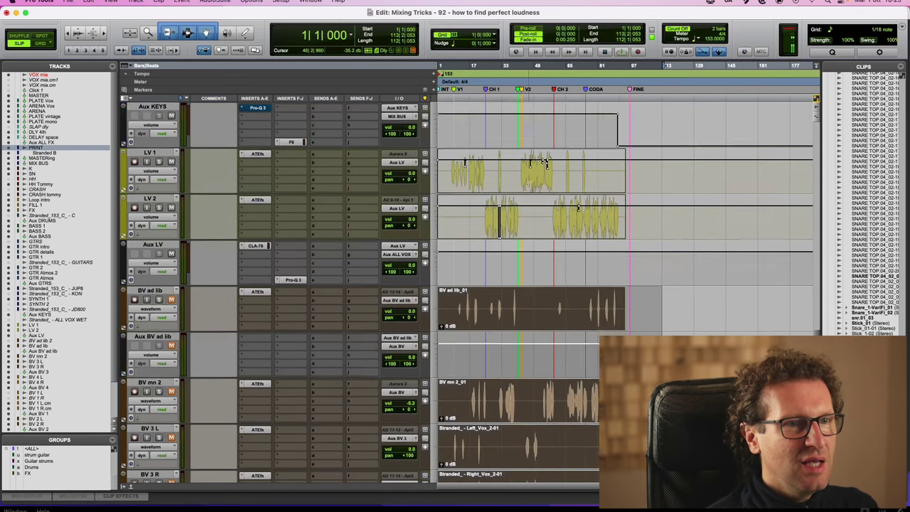
scroll(529, 187, down, 8)
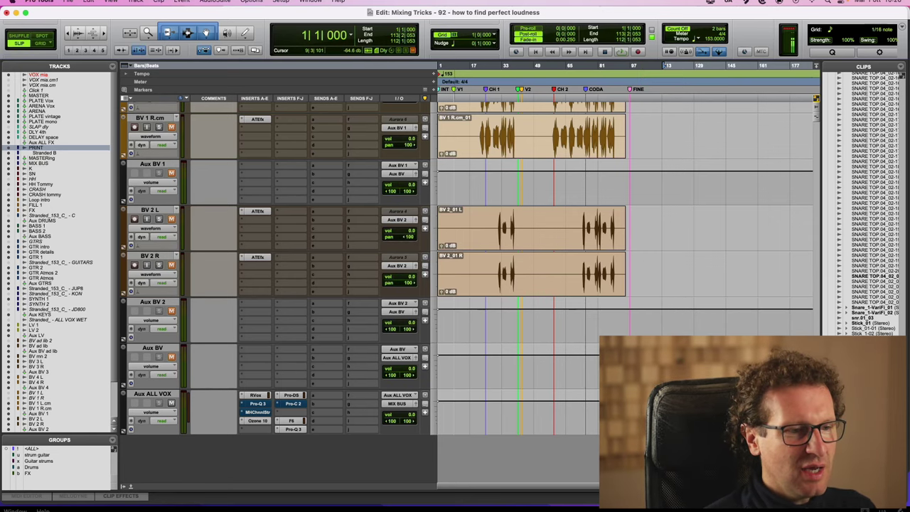
drag(359, 509, 397, 99)
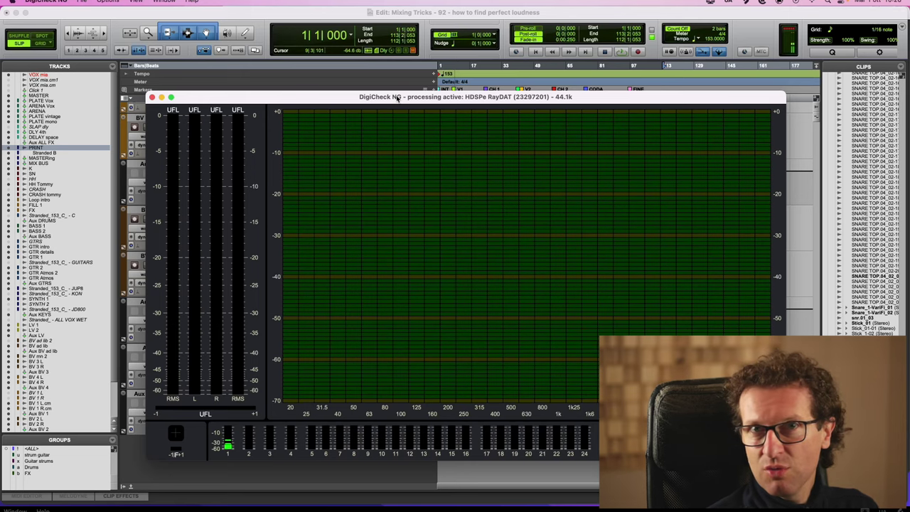
drag(397, 99, 426, 511)
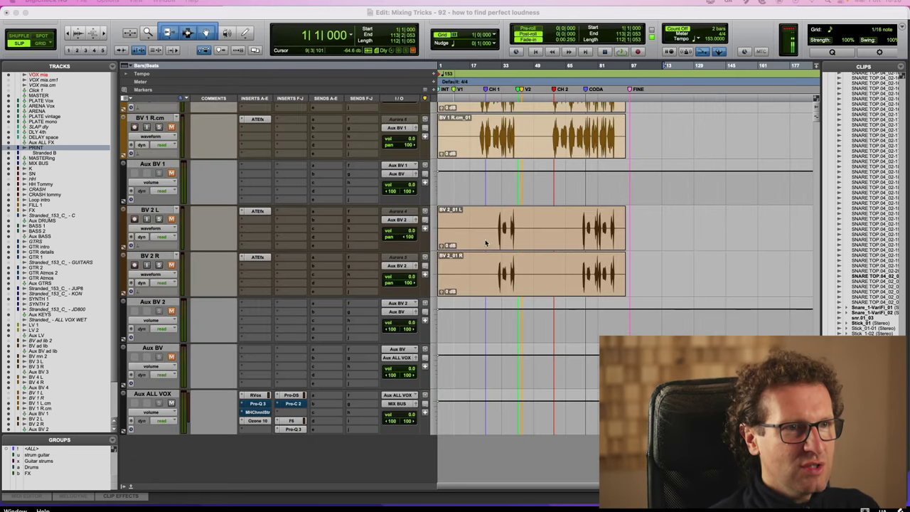
Turn off input monitoring on the VOX mia track.
scroll(494, 245, up, 20)
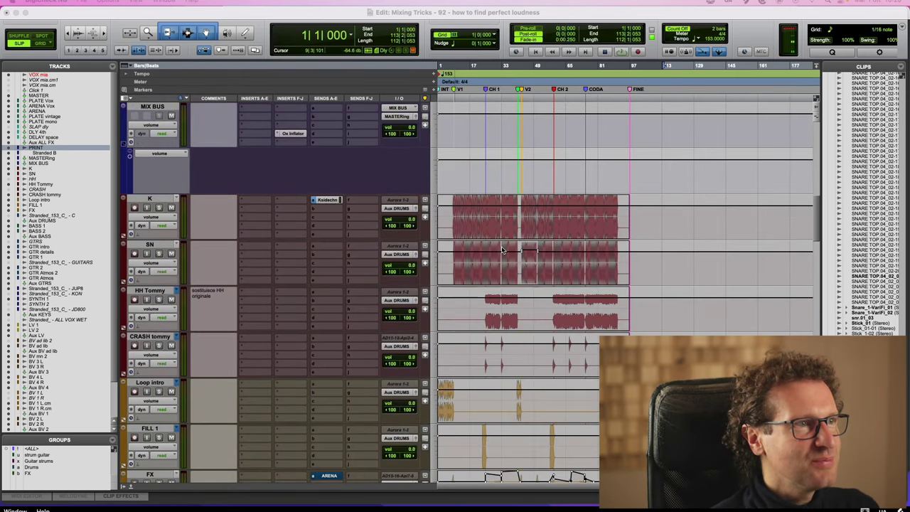
scroll(502, 248, up, 15)
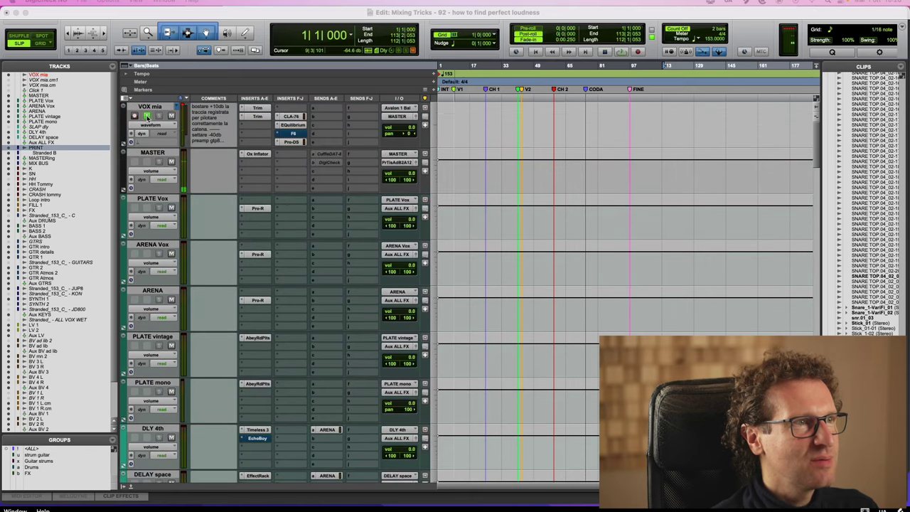
click(147, 117)
Play the mix from bar 9 and bring the DigiCheck NG window into view to watch the levels and spectrum.
scroll(148, 118, down, 10)
scroll(147, 118, up, 4)
click(455, 253)
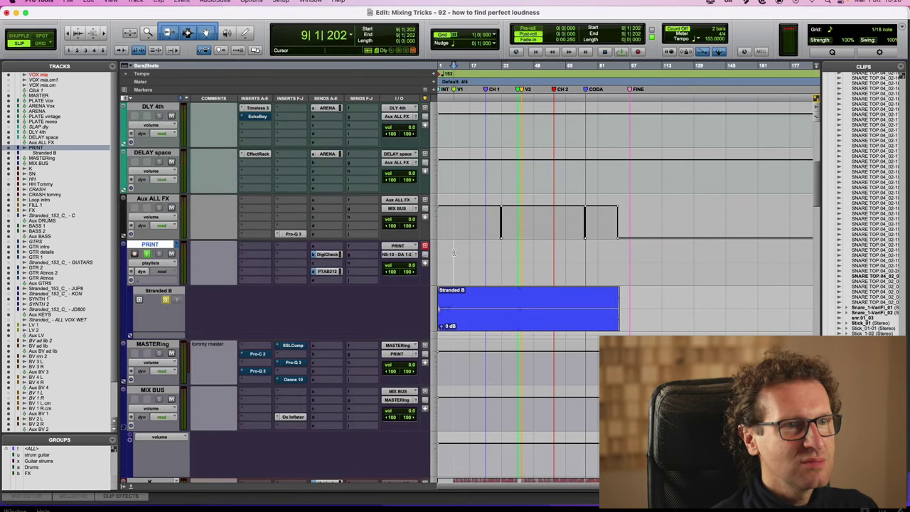
key(space)
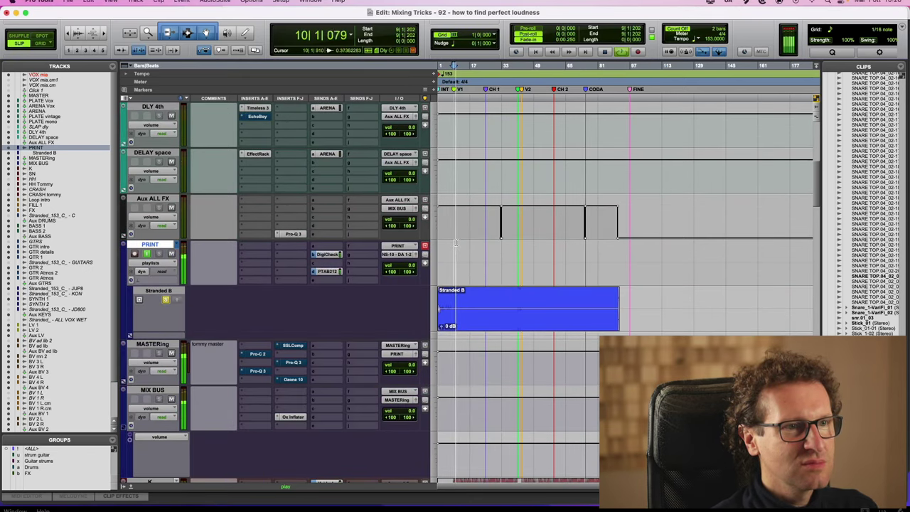
key(super+Tab)
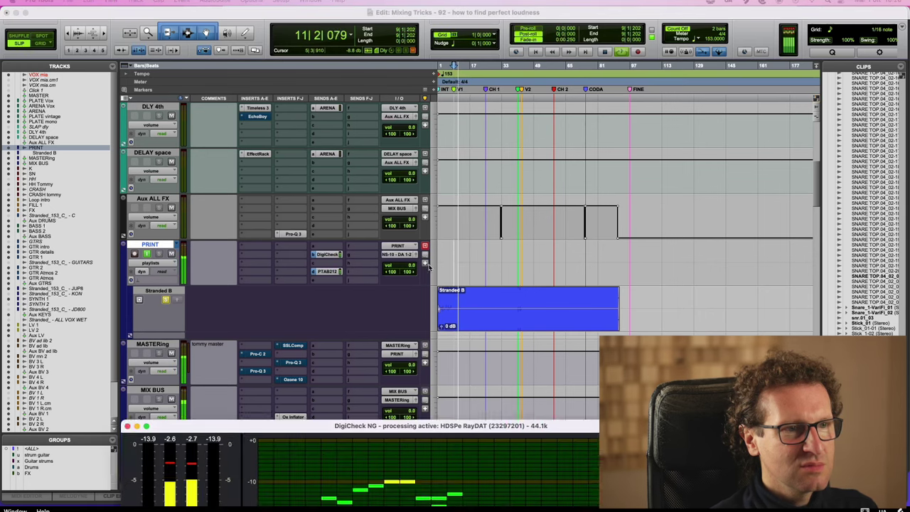
drag(416, 426, 428, 112)
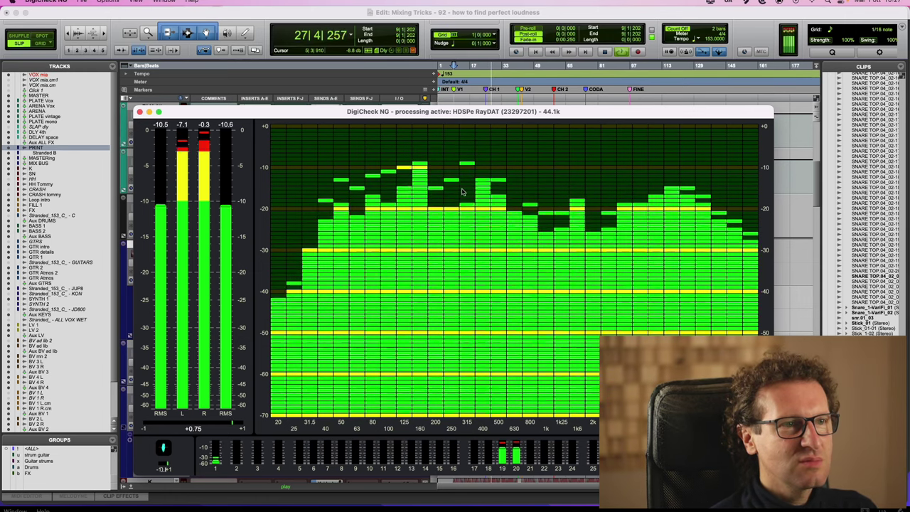
Solo the K and SN tracks during playback and examine their levels and spectrum in DigiCheck NG.
click(794, 186)
scroll(268, 315, down, 3)
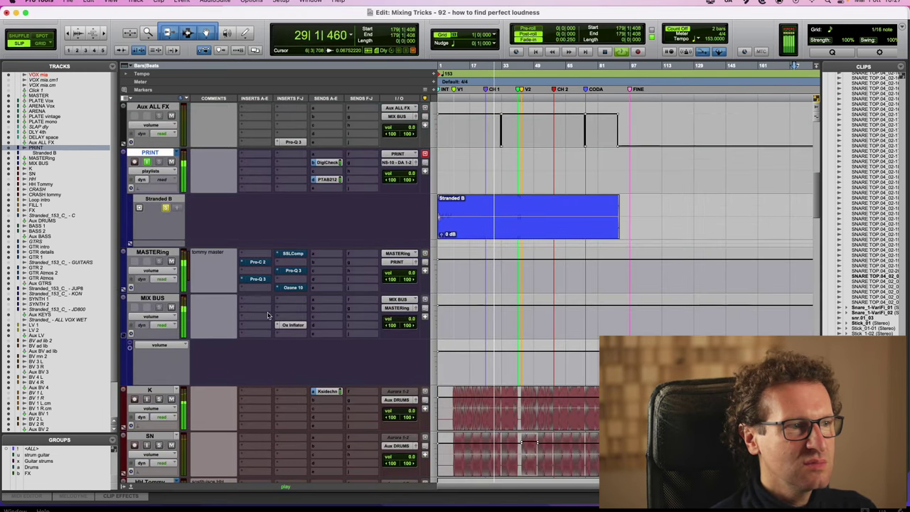
scroll(197, 350, down, 1)
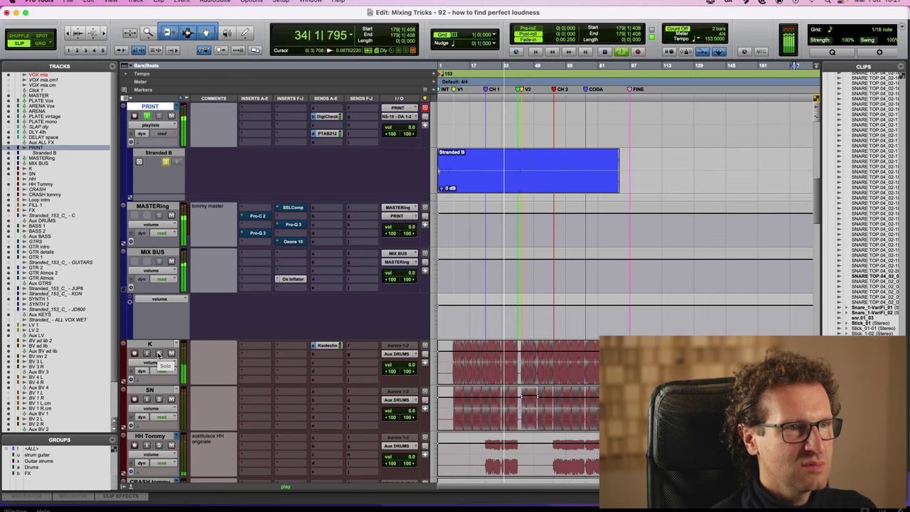
key(ctrl+Up)
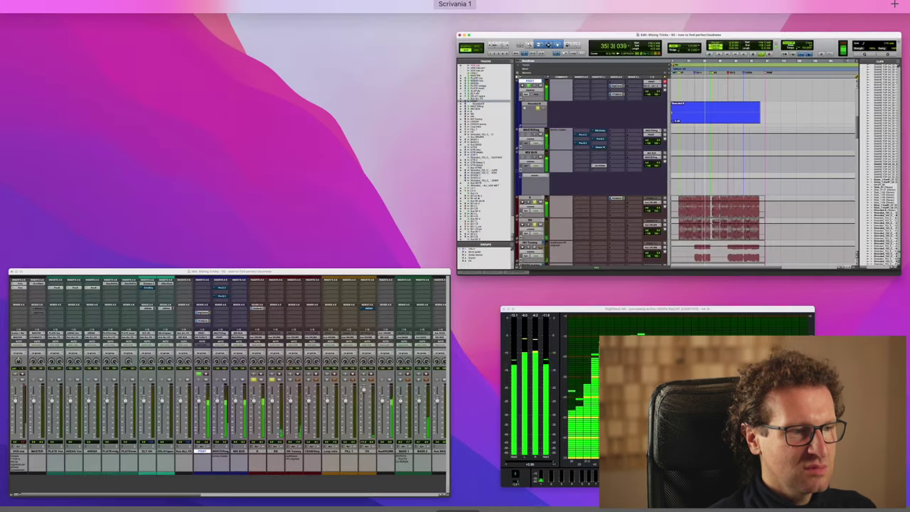
click(522, 409)
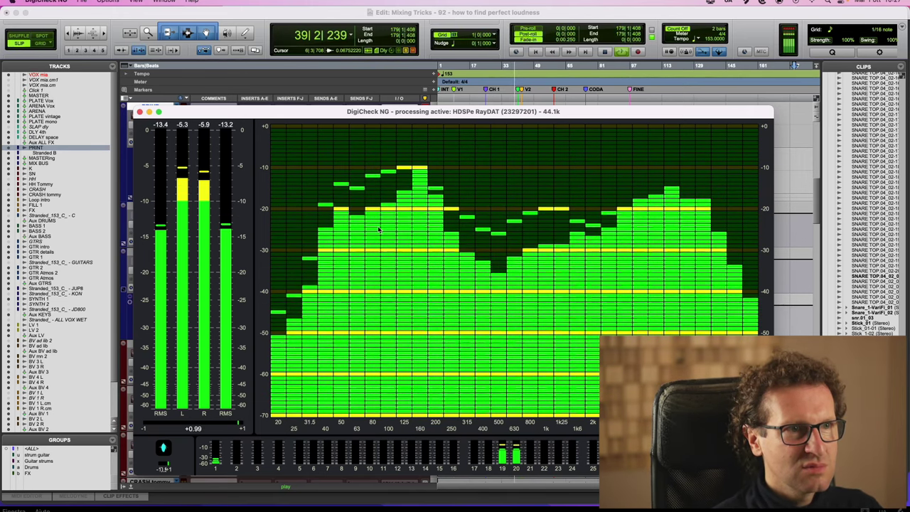
Return to Pro Tools, stop playback and clear the K and SN solos.
click(795, 171)
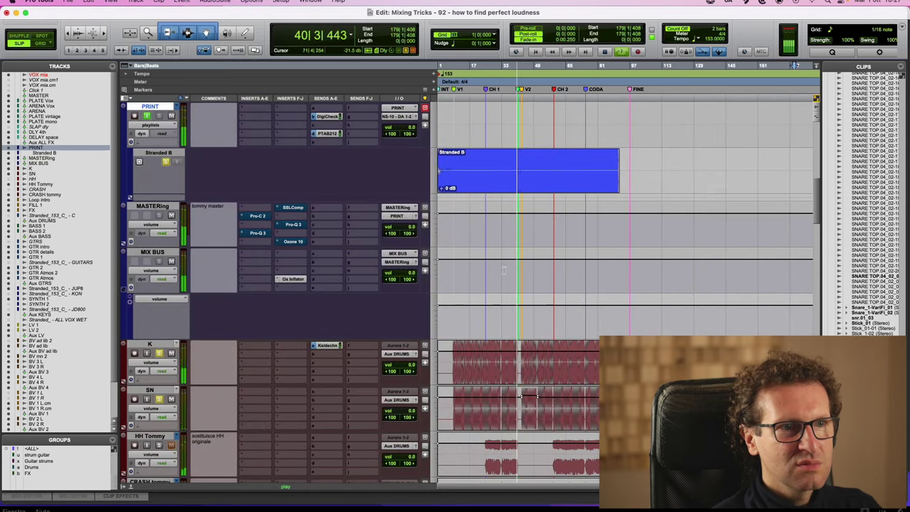
key(space)
scroll(494, 279, up, 6)
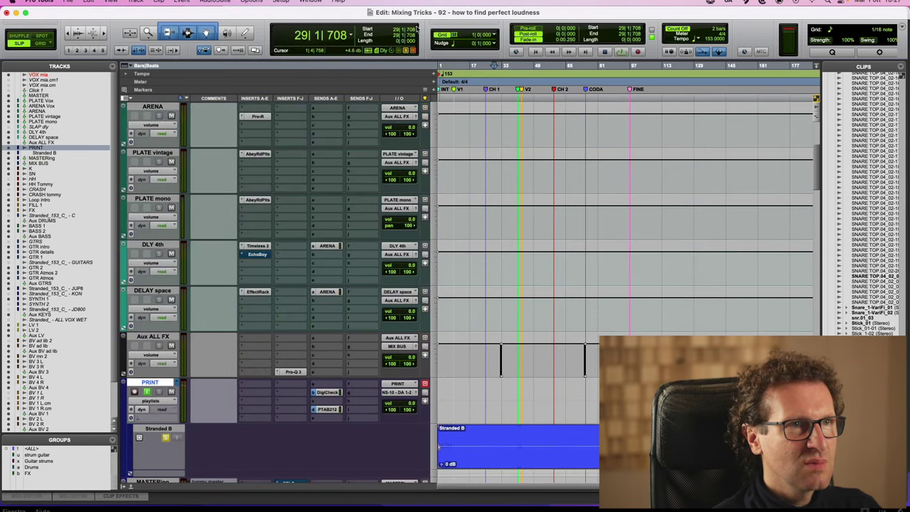
Turn on input monitoring for the VOX mia track, and show the DigiCheck NG meter before returning to Pro Tools.
scroll(231, 165, up, 5)
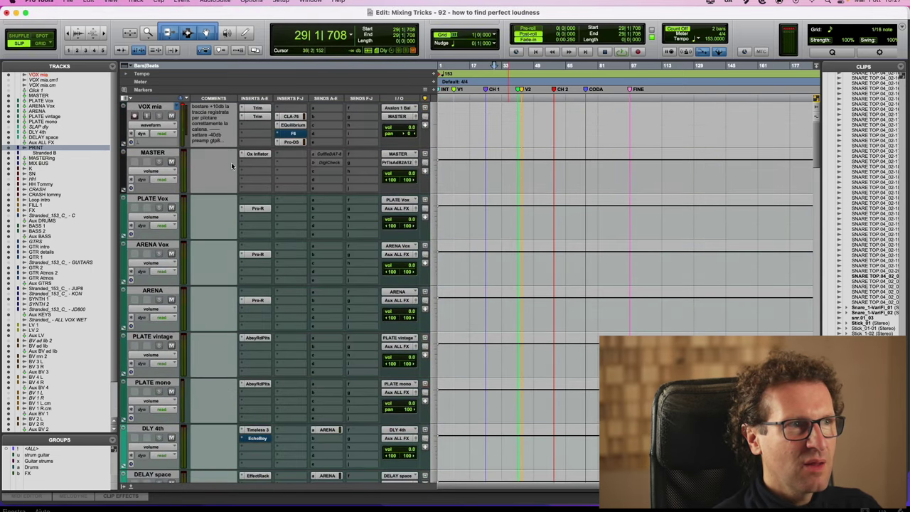
click(147, 115)
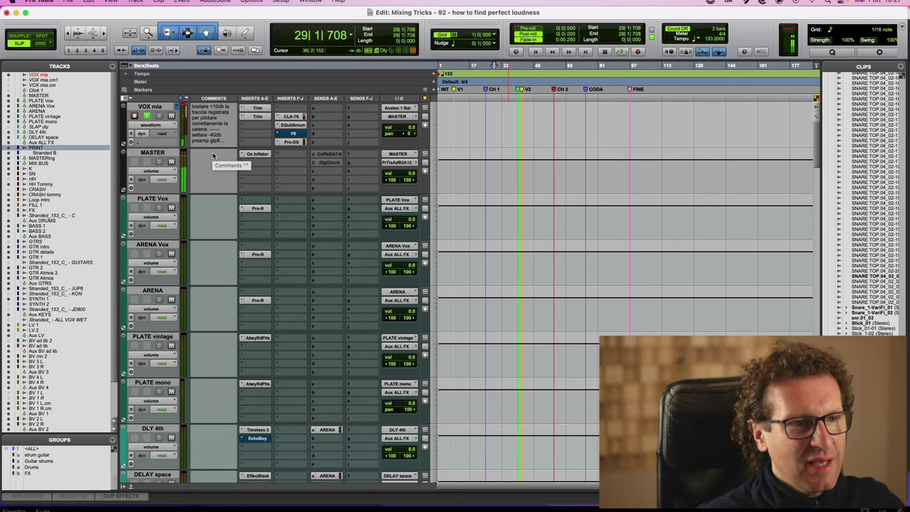
key(ctrl+Up)
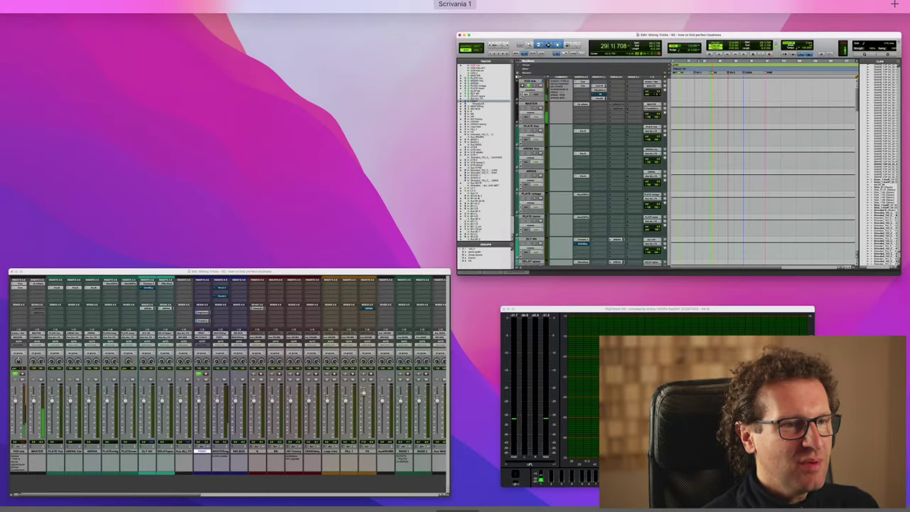
click(550, 454)
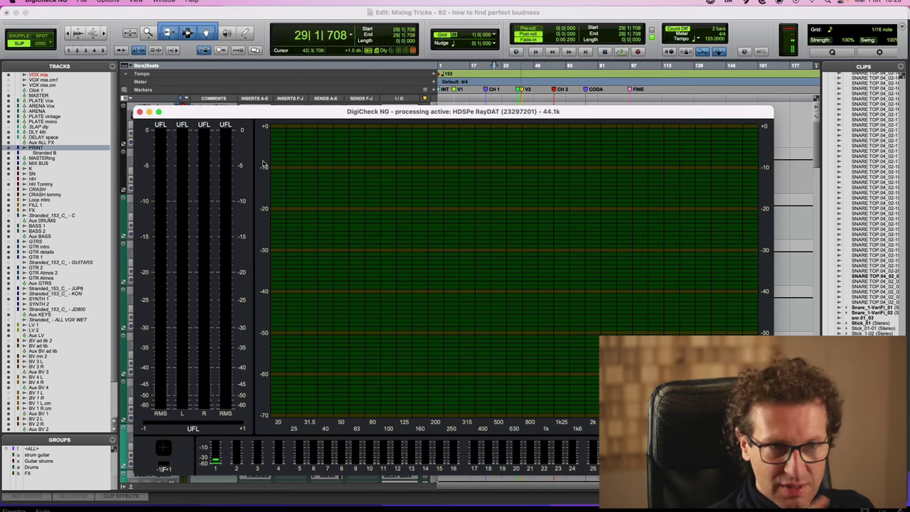
click(793, 179)
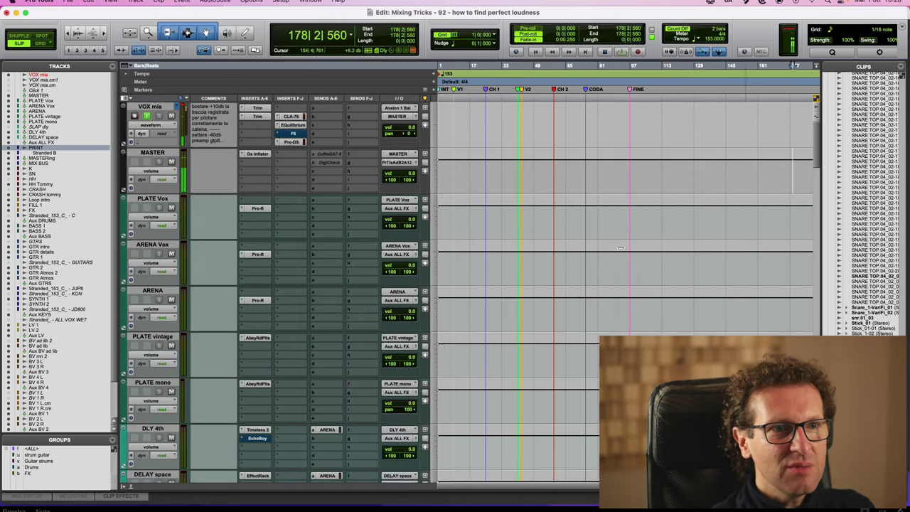
Inspect the bypassed Pro-Q 3 curve in the second insert column of the MASTERing track and close the plug-in.
scroll(621, 249, down, 10)
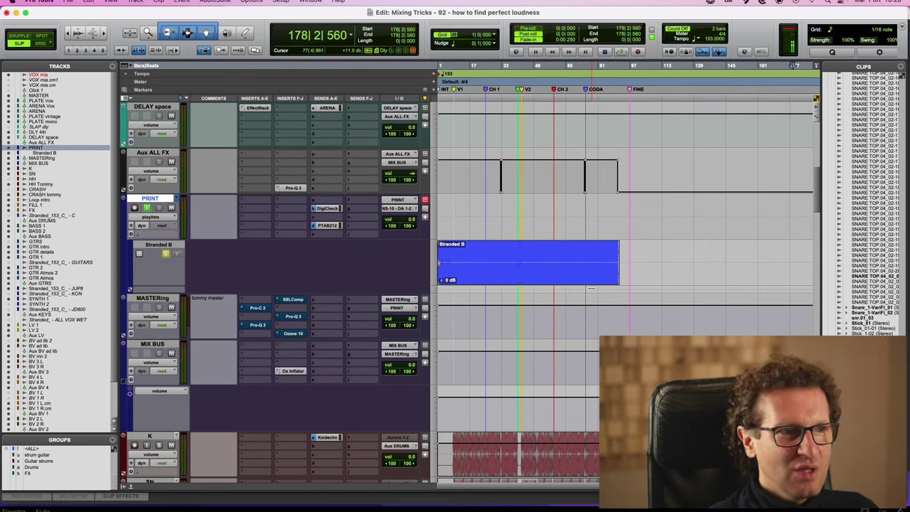
click(293, 315)
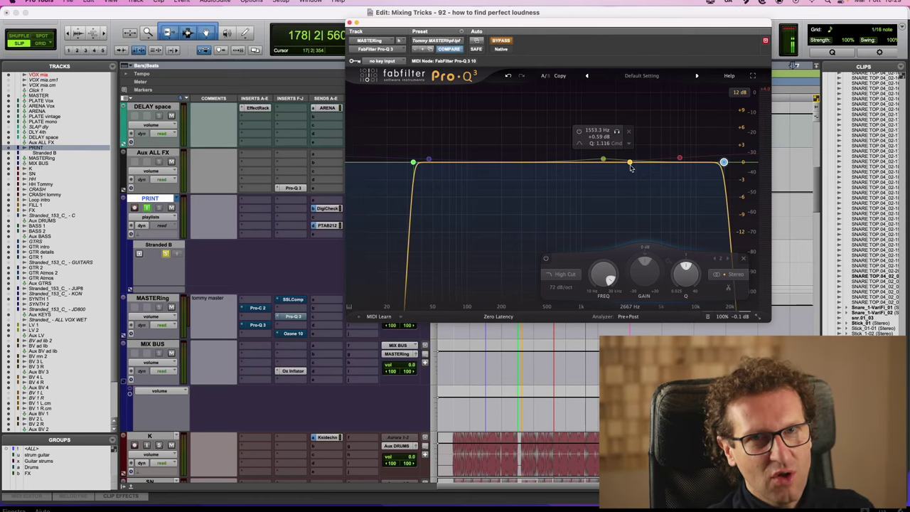
click(349, 24)
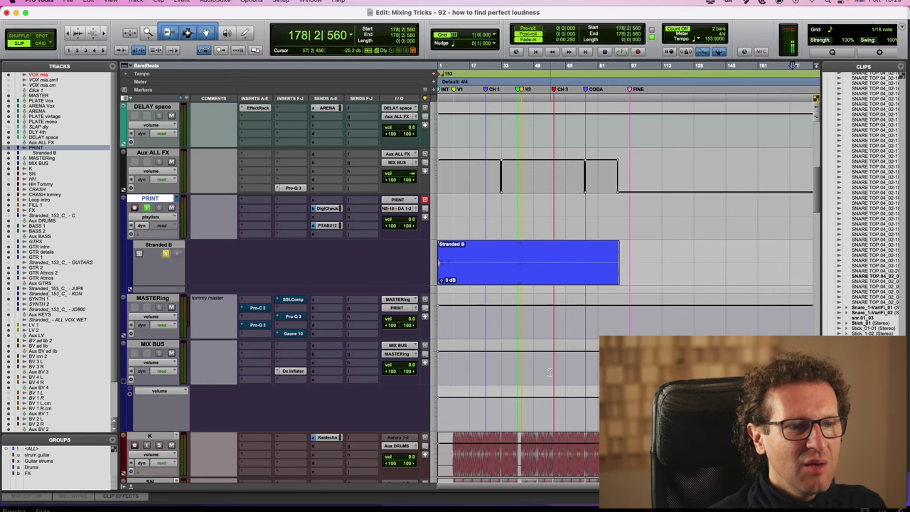
Select the first chorus across the K, SN and HH Tommy tracks, from about bar 23 to bar 42.
scroll(478, 357, down, 5)
mouse_move(479, 358)
mouse_down()
mouse_move(486, 334)
mouse_move(509, 355)
mouse_move(522, 392)
mouse_up()
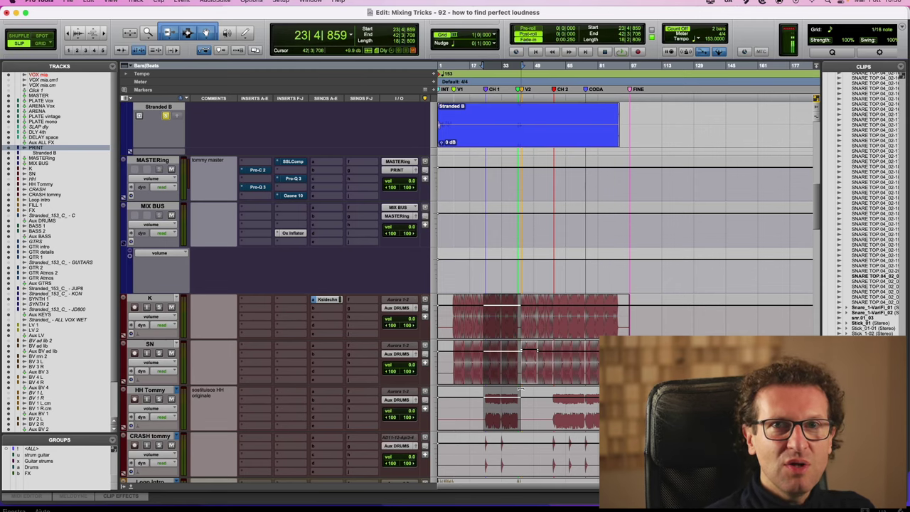
Show the DigiCheck NG meter window and move it out of the way of the Pro Tools session.
key(ctrl+Up)
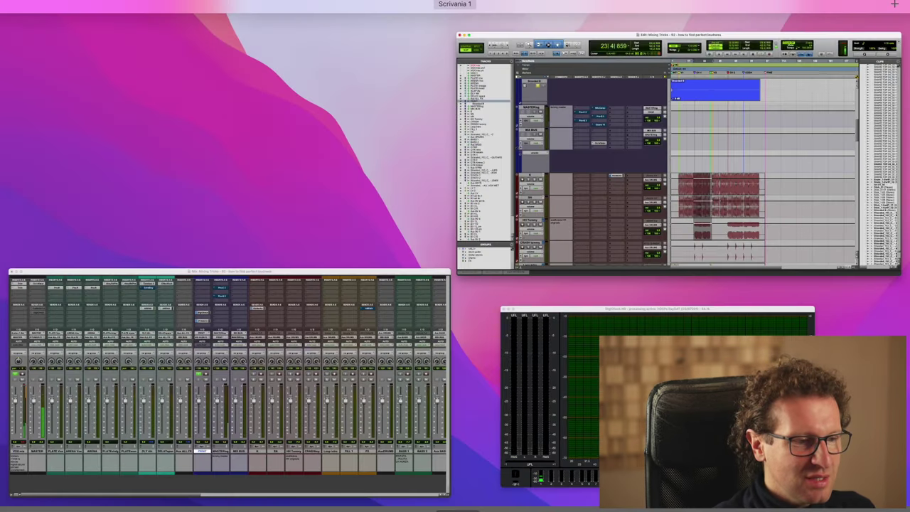
click(548, 437)
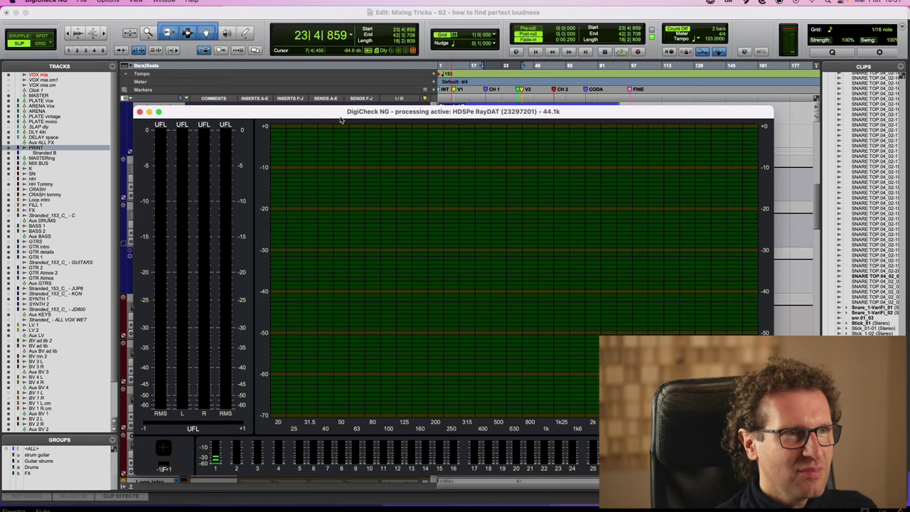
drag(340, 117, 280, 510)
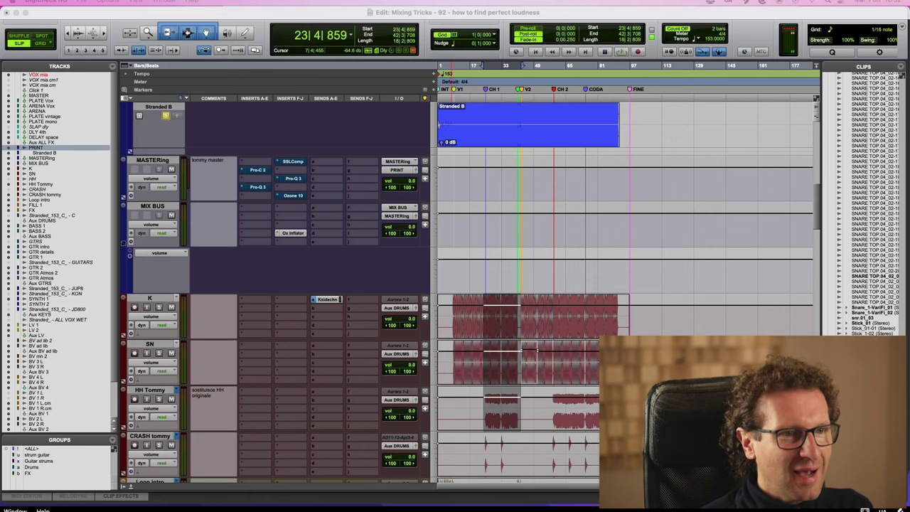
Review the MASTERing track's plug-ins in turn: Pro-C 2, both Pro-Q 3 instances, SSLComp and Ozone 10.
click(259, 173)
click(260, 188)
click(296, 162)
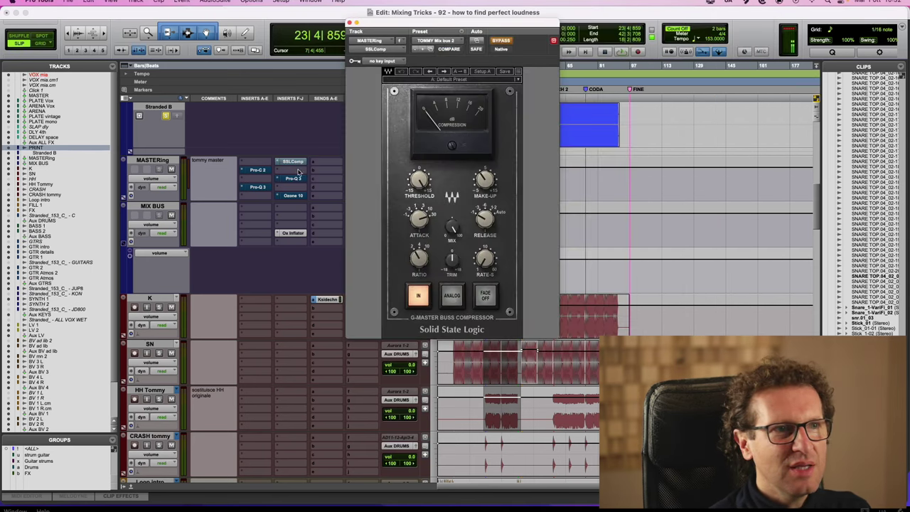
click(294, 177)
click(292, 195)
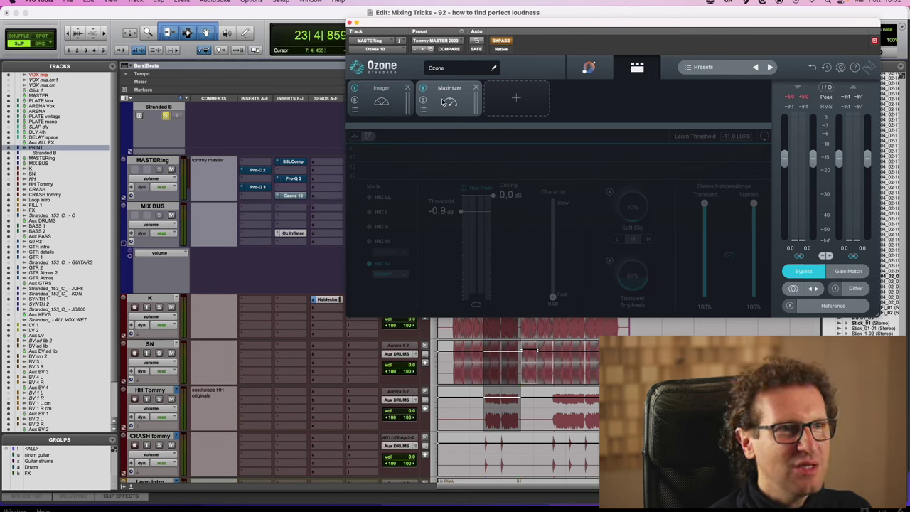
Take Ozone 10 out of bypass and try Maximizer thresholds of 0.0, -4.5, -2.5 and -3.4 dB, ending at -3.9 dB.
click(504, 39)
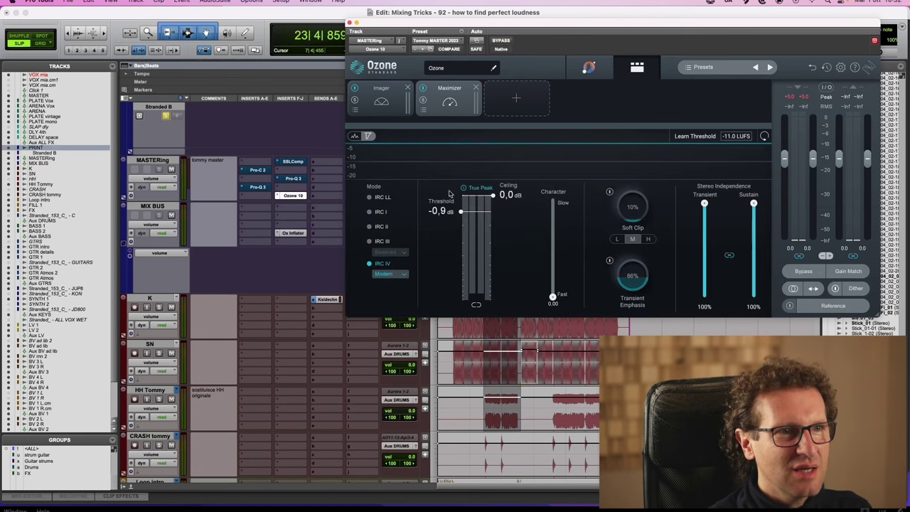
drag(444, 211, 463, 97)
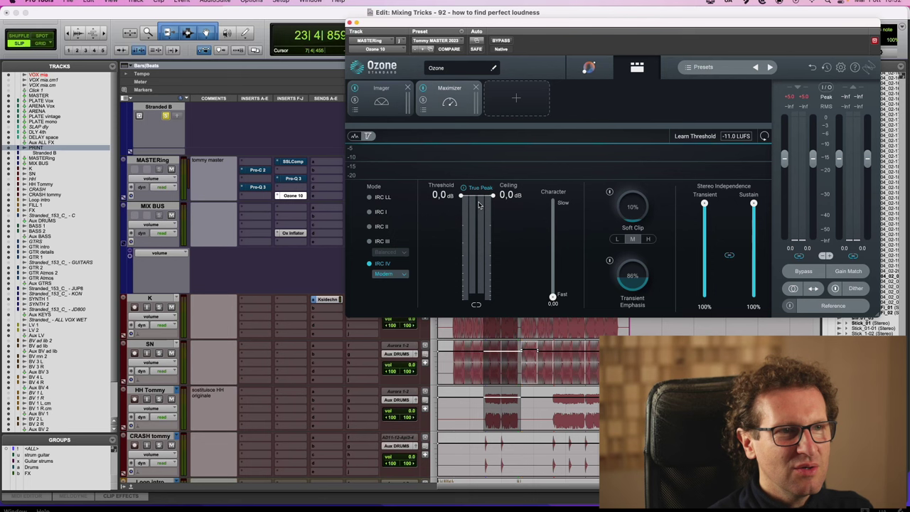
mouse_move(446, 197)
mouse_down()
mouse_move(446, 251)
mouse_move(449, 197)
mouse_move(456, 247)
mouse_up()
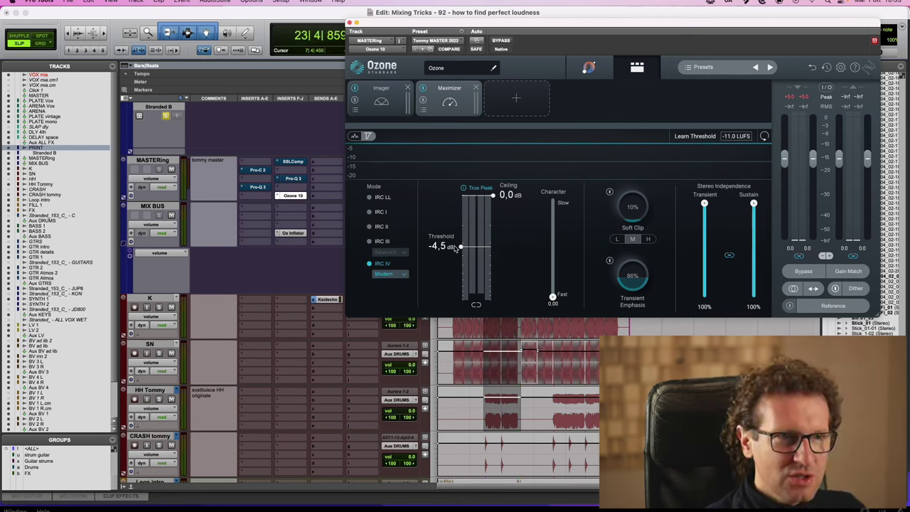
drag(455, 247, 468, 230)
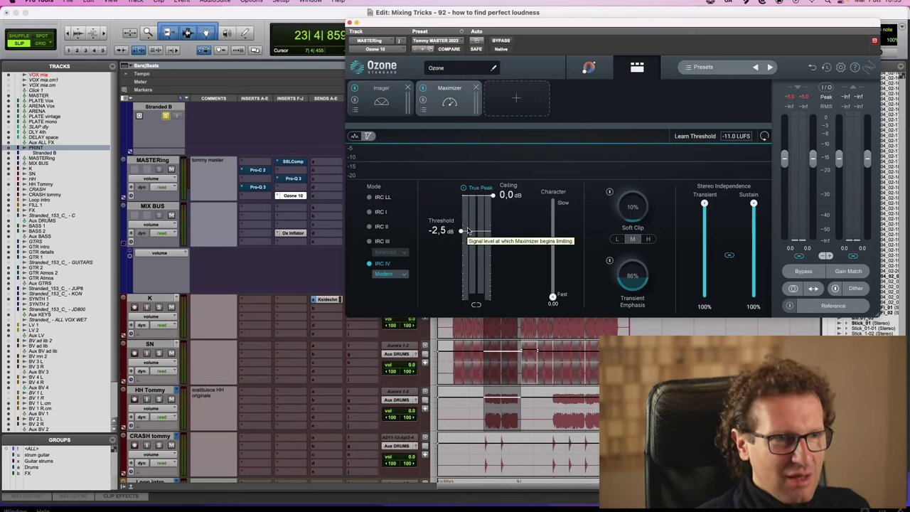
mouse_move(471, 228)
mouse_down()
mouse_move(474, 195)
mouse_move(471, 242)
mouse_up()
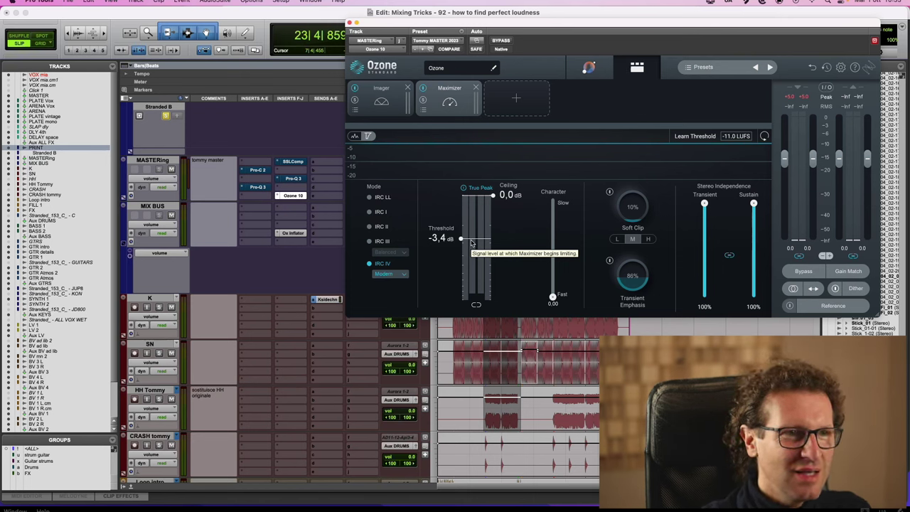
drag(471, 241, 468, 242)
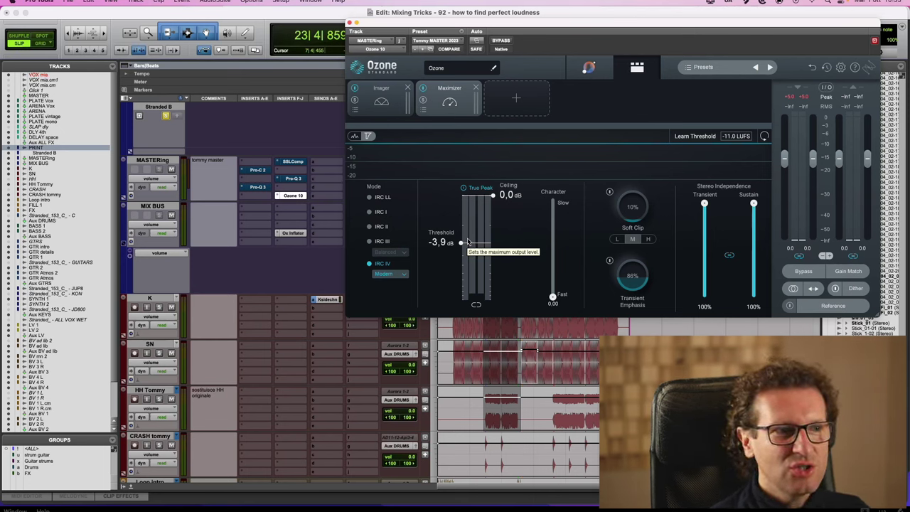
Try a FabFilter Pro-Q 3 on the K track with a 7.66 dB bell boost around 50 Hz, and remove the insert.
click(254, 326)
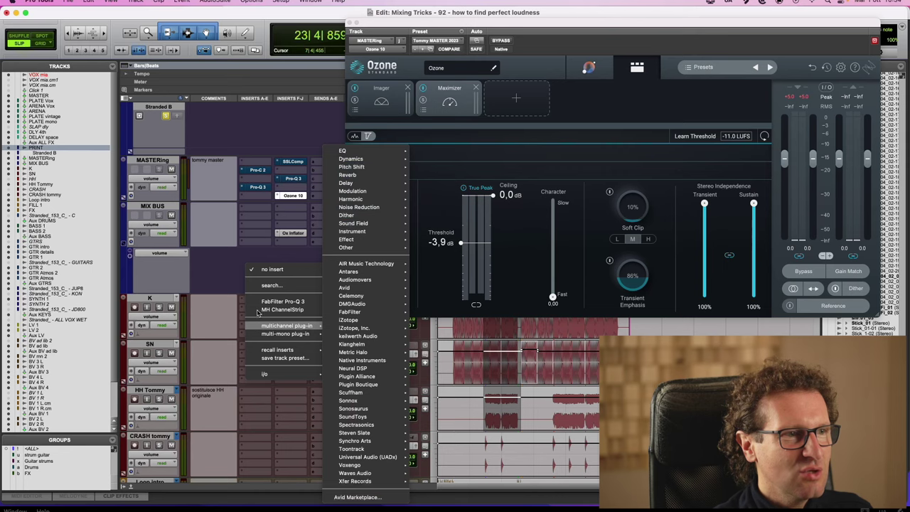
click(262, 304)
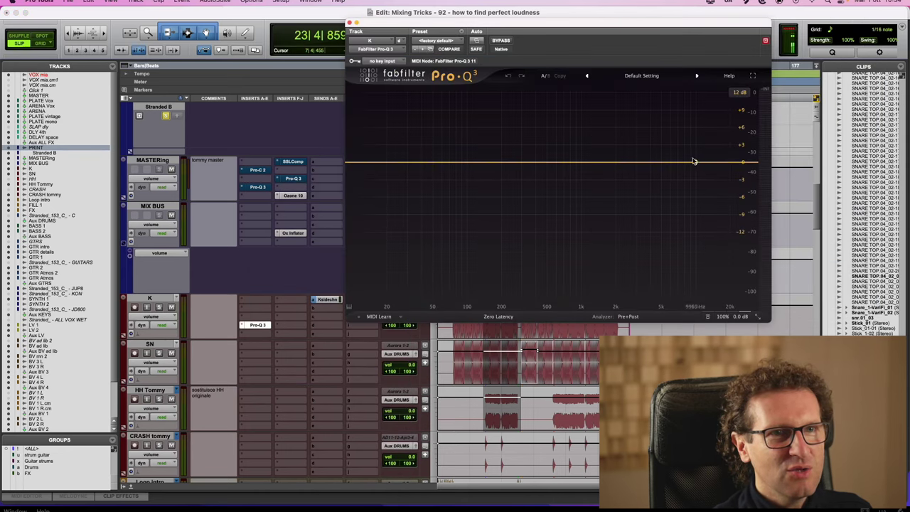
drag(642, 162, 435, 119)
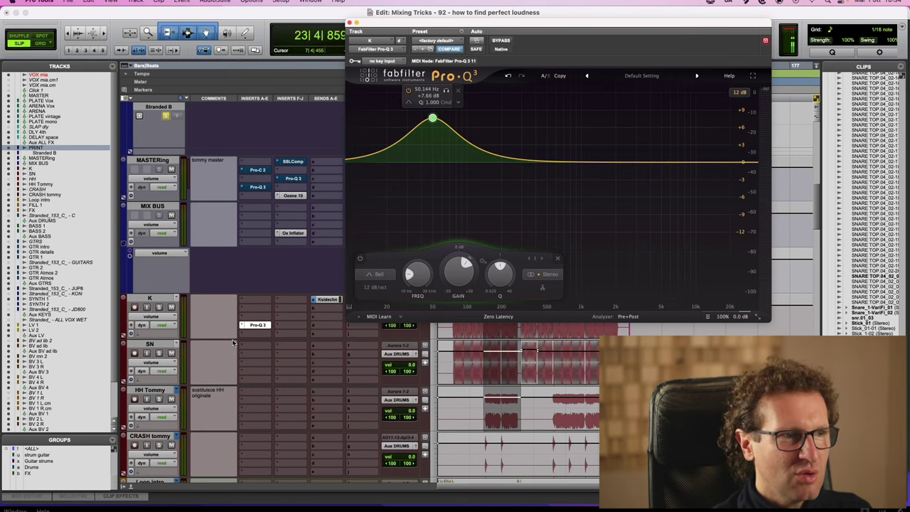
click(243, 327)
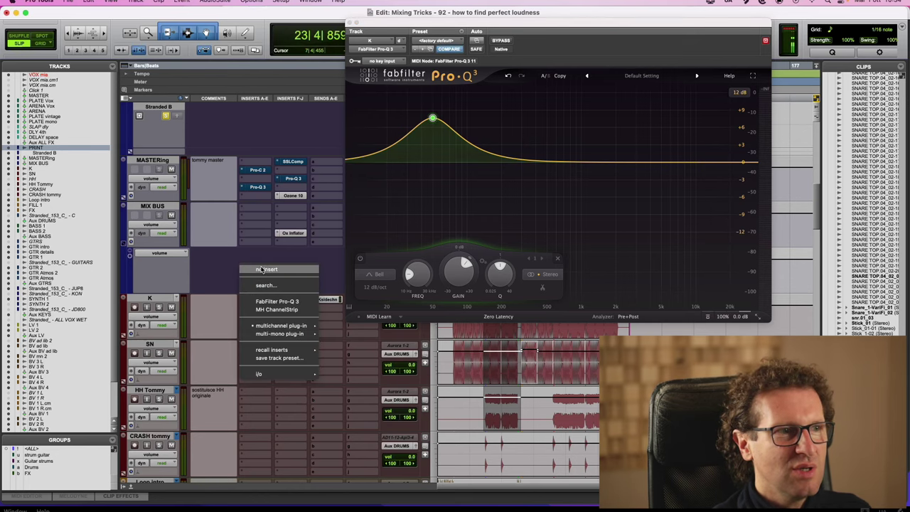
click(261, 269)
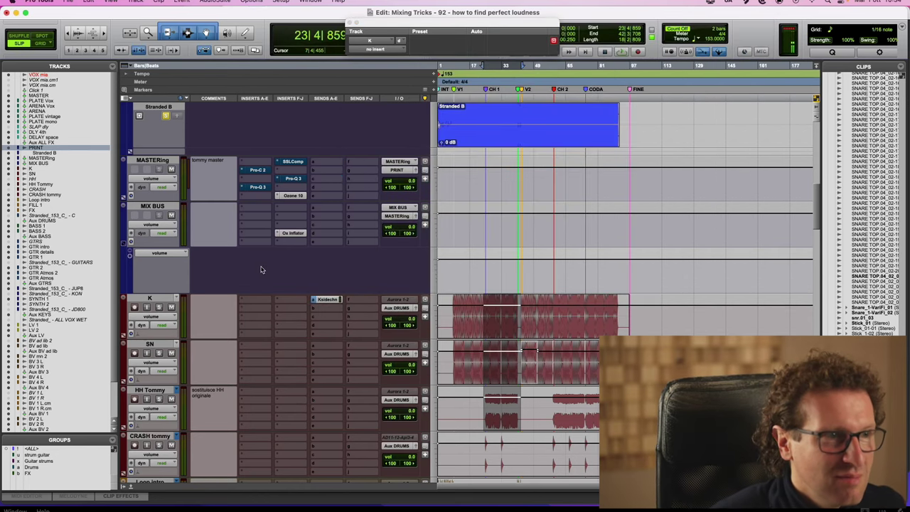
Reopen Ozone 10 on the MASTERing track, bypass it and close its window.
click(297, 198)
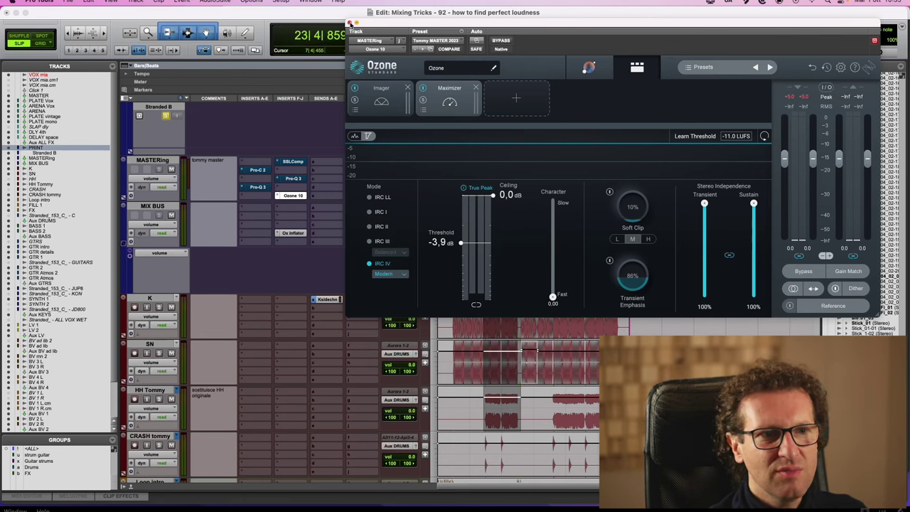
click(349, 23)
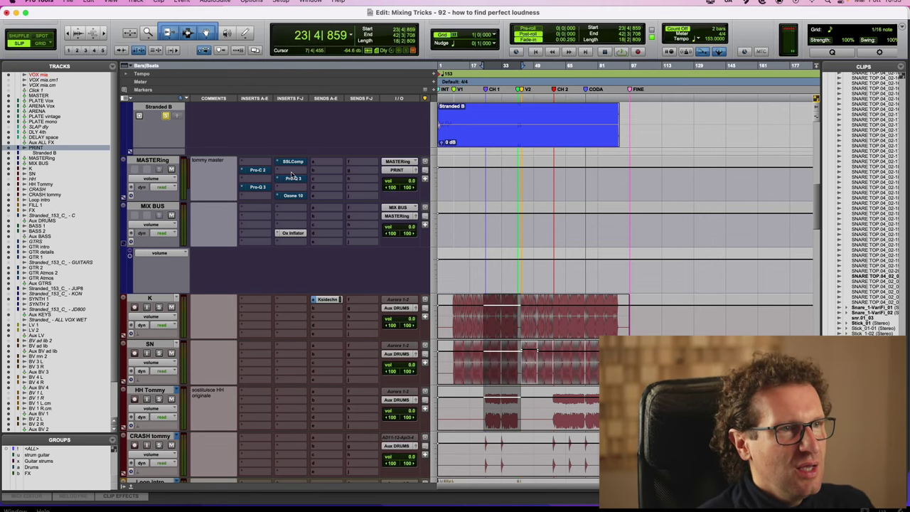
Take the Pro-Q 3 in the second insert column and SSLComp out of bypass on the MASTERing track.
click(293, 178)
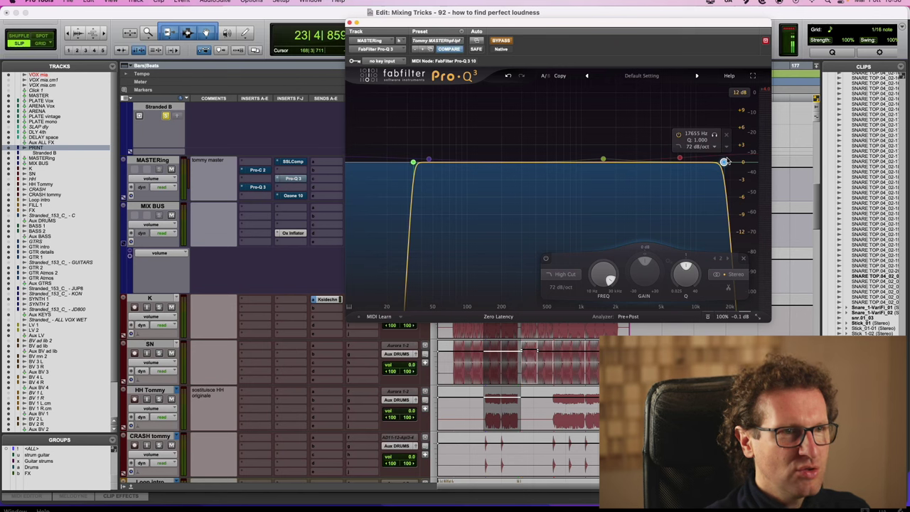
click(286, 182)
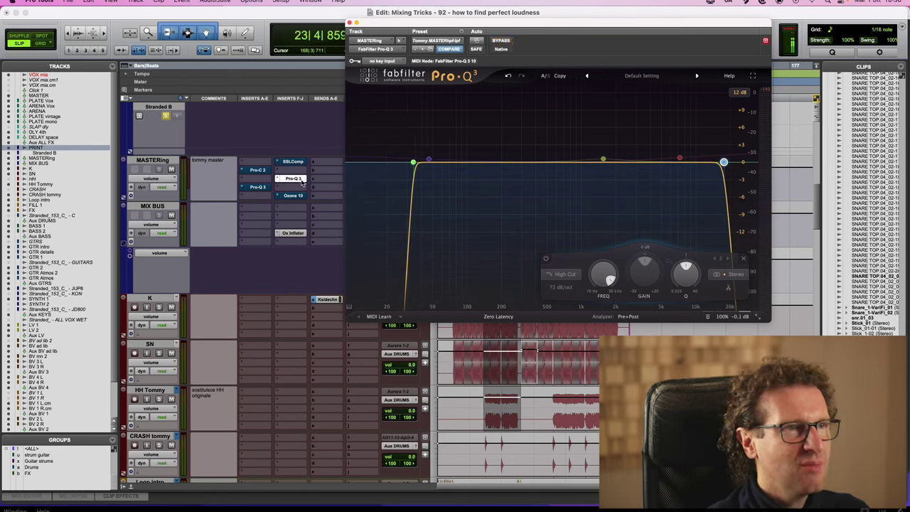
click(349, 23)
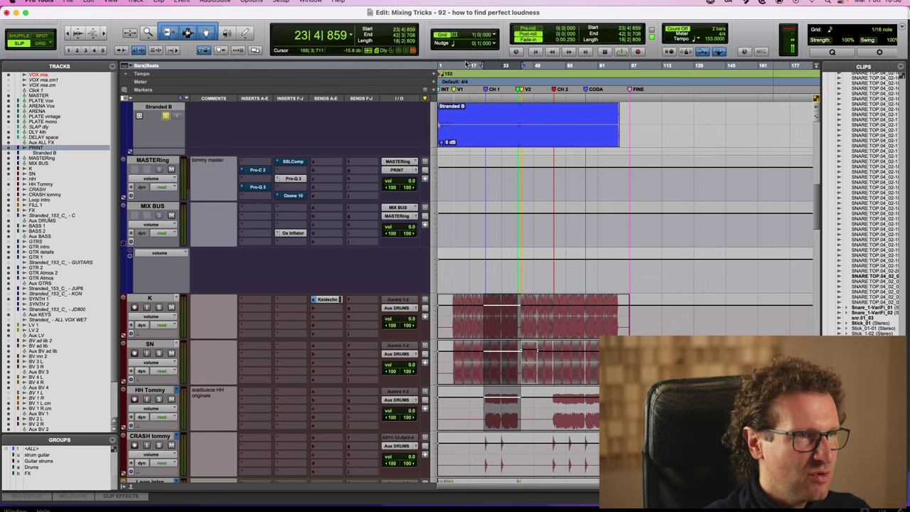
click(298, 163)
drag(515, 25, 678, 24)
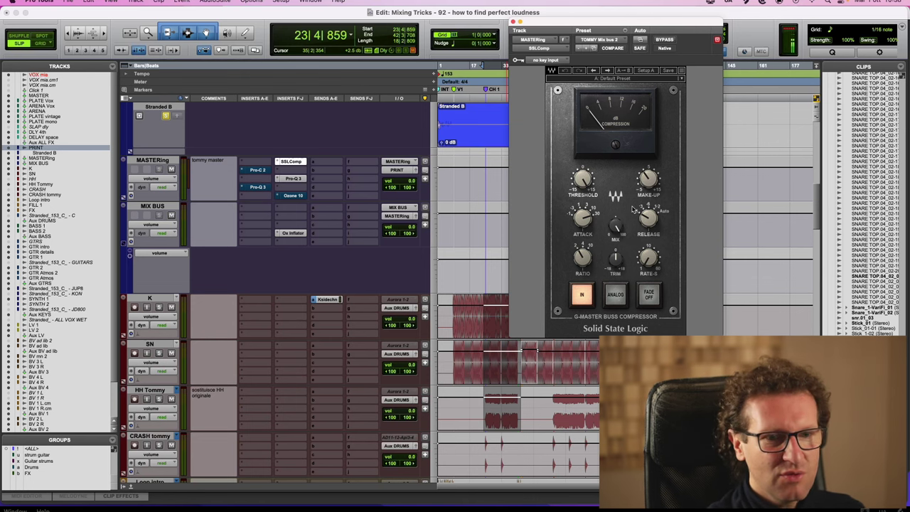
Take Pro-C 2 out of bypass on the MASTERing track and examine its side-chain EQ bands and dry gain.
click(258, 170)
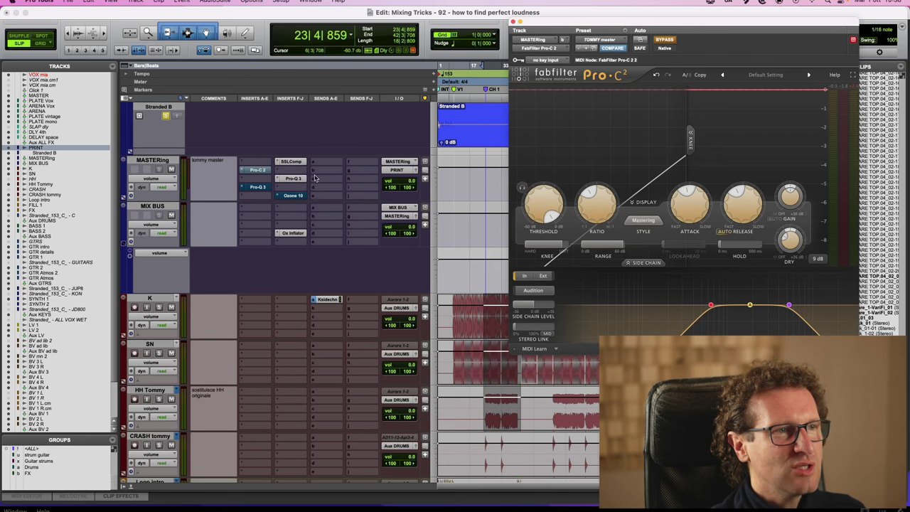
drag(702, 22, 588, 19)
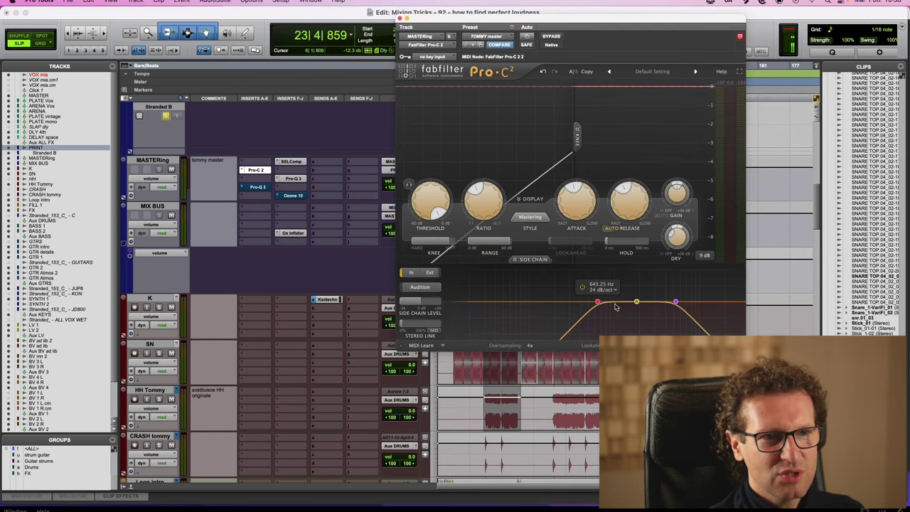
mouse_move(638, 305)
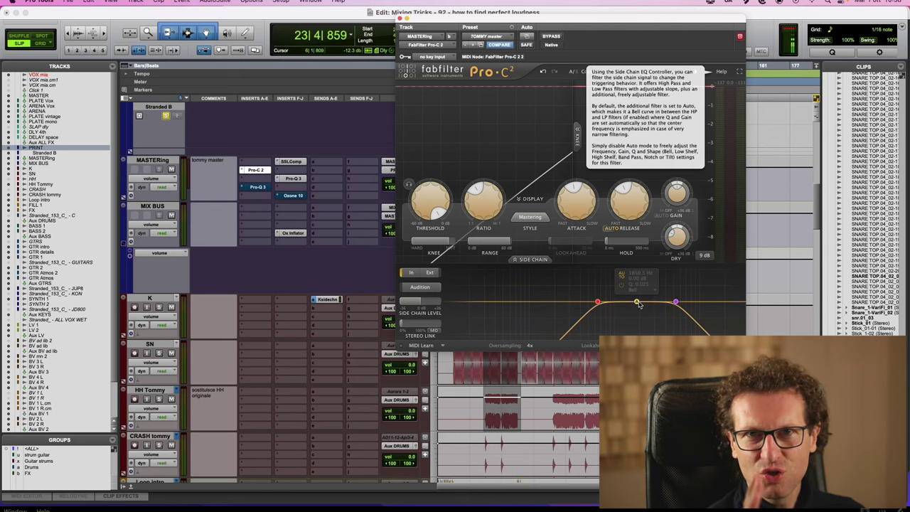
mouse_move(678, 238)
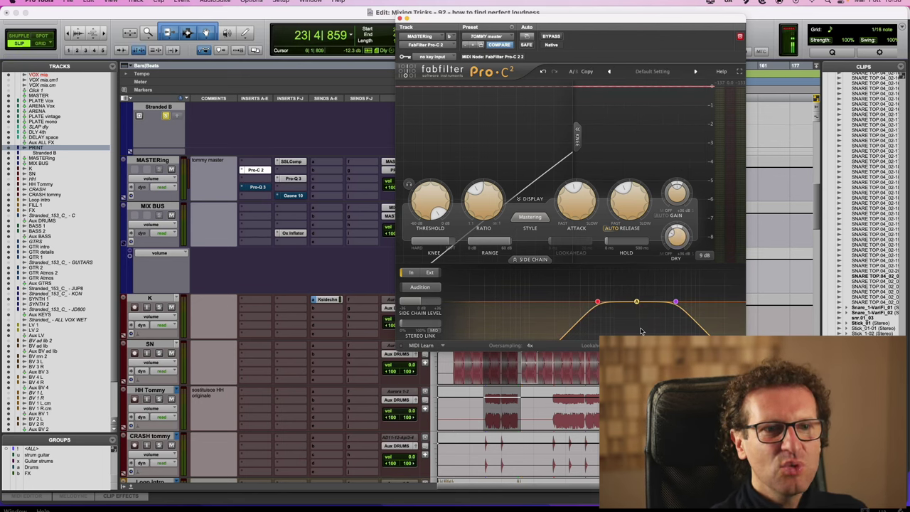
mouse_move(640, 331)
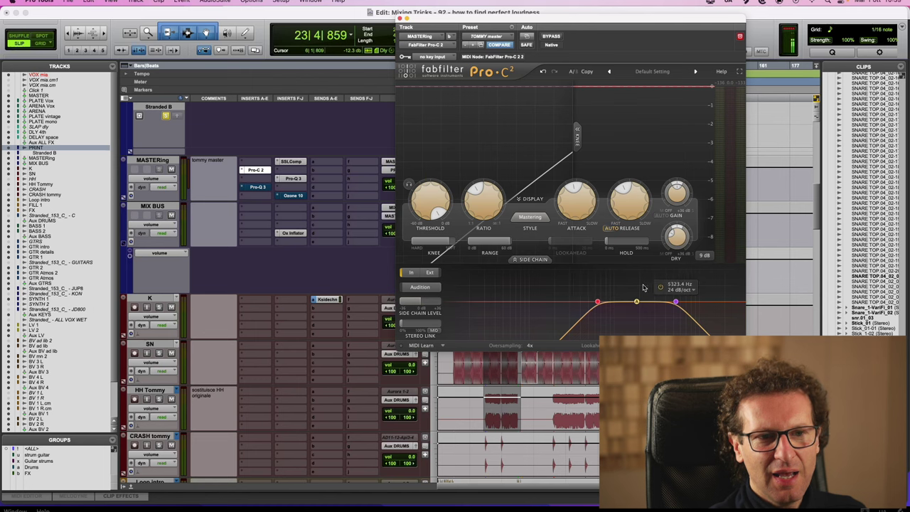
Examine SSLComp's make-up control and Pro-C 2's output level, and return to SSLComp.
click(300, 165)
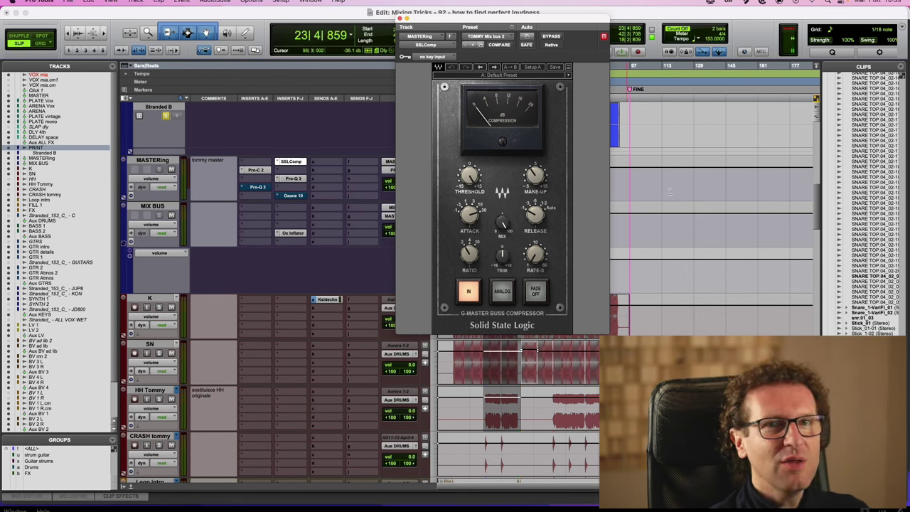
click(539, 177)
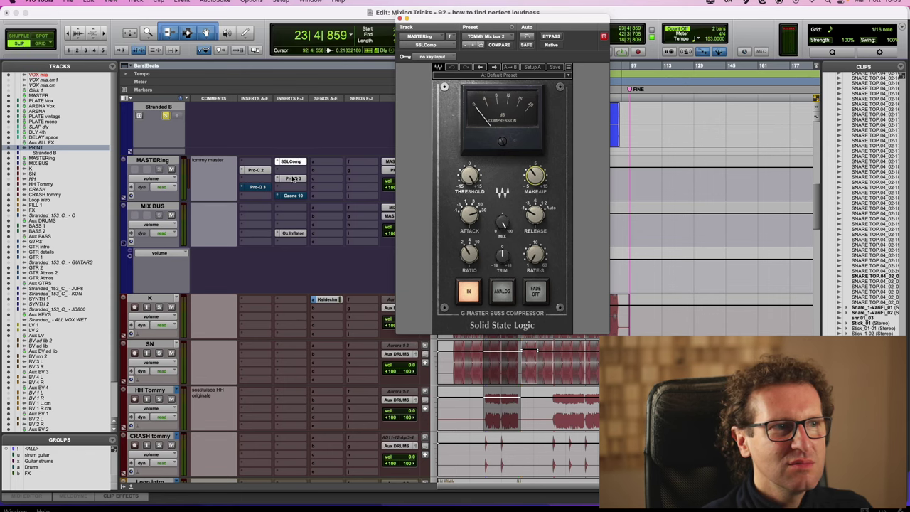
click(265, 171)
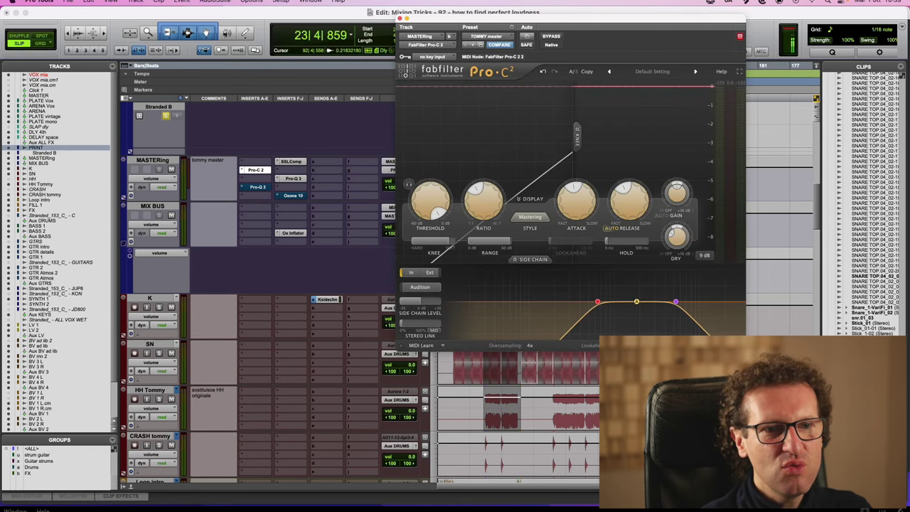
mouse_move(718, 310)
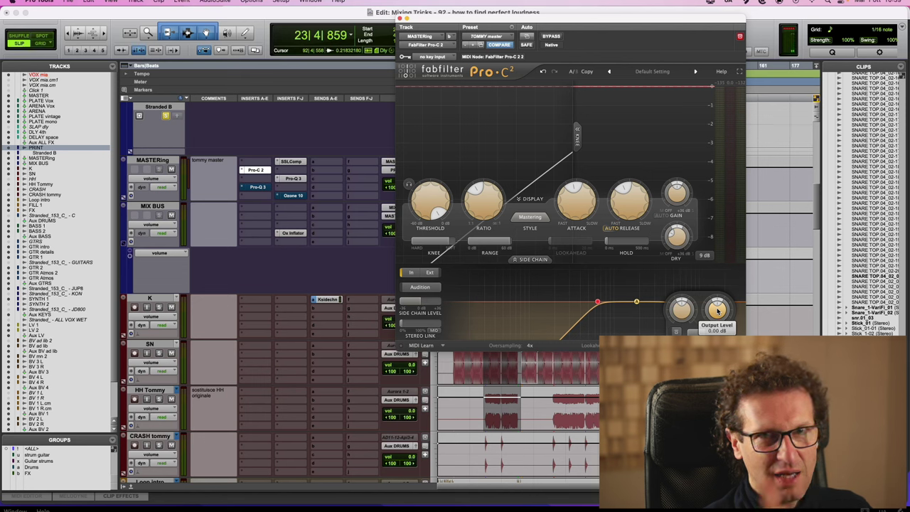
click(297, 163)
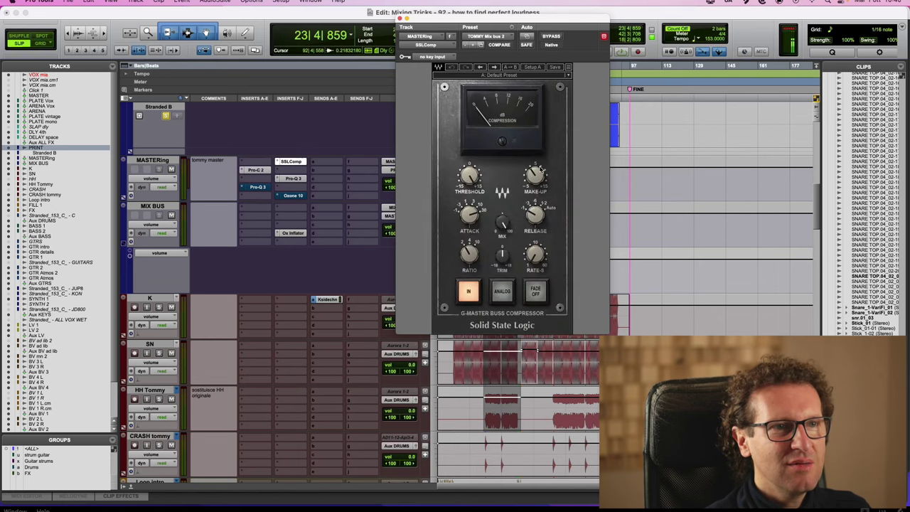
Take Ozone 10 out of bypass on the MASTERing track and raise the Maximizer threshold to 0.0 dB.
click(293, 195)
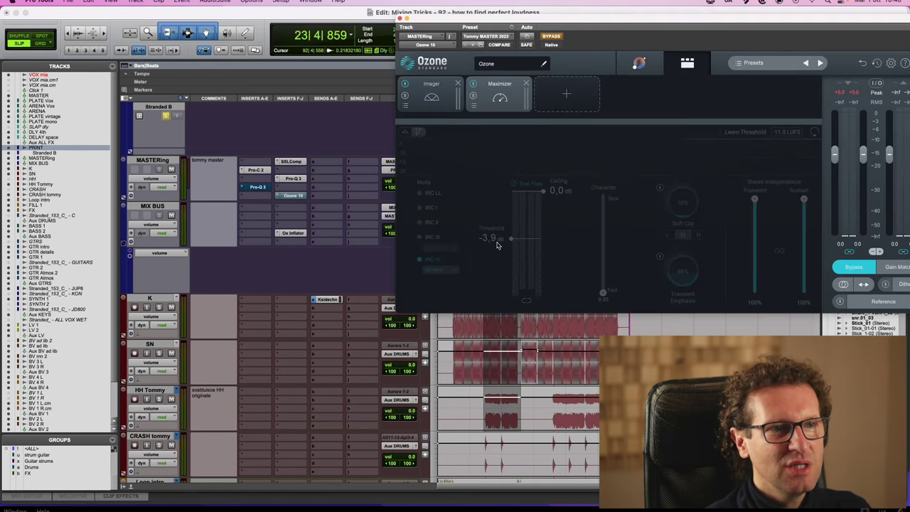
mouse_move(502, 242)
mouse_down()
mouse_move(501, 197)
mouse_move(501, 231)
mouse_up()
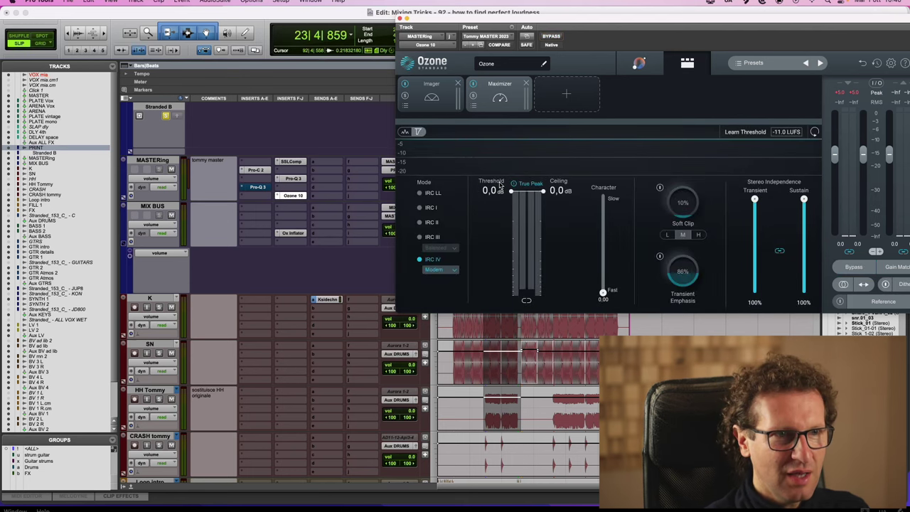
Try the Ozone 10 Maximizer threshold at -4.0 dB and return it to 0.0 dB.
click(305, 165)
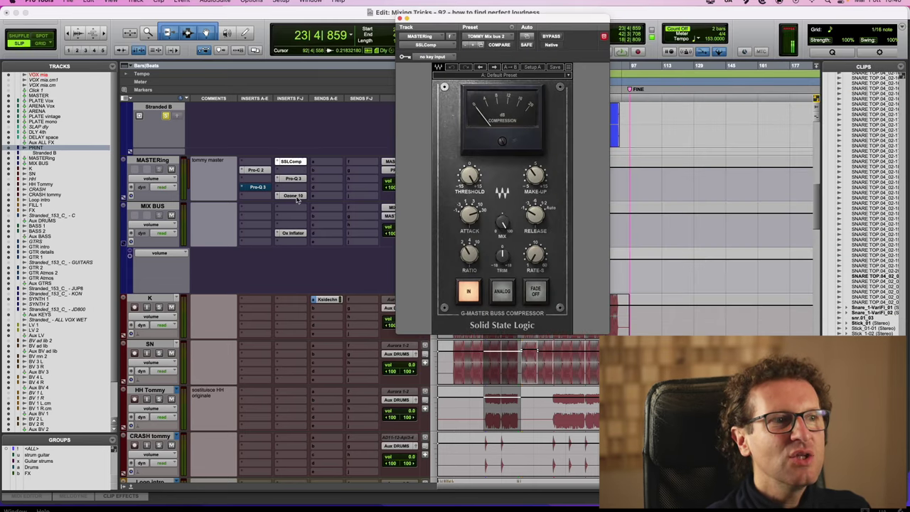
click(303, 196)
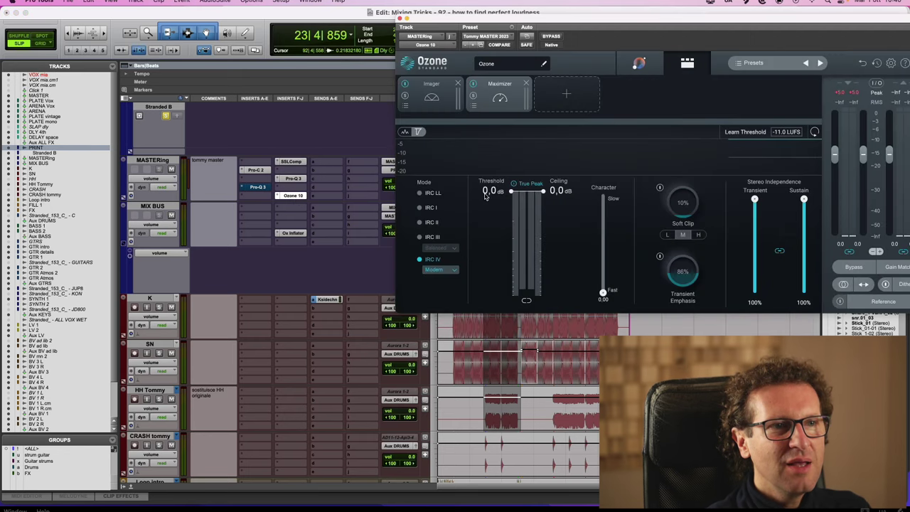
drag(488, 228, 491, 196)
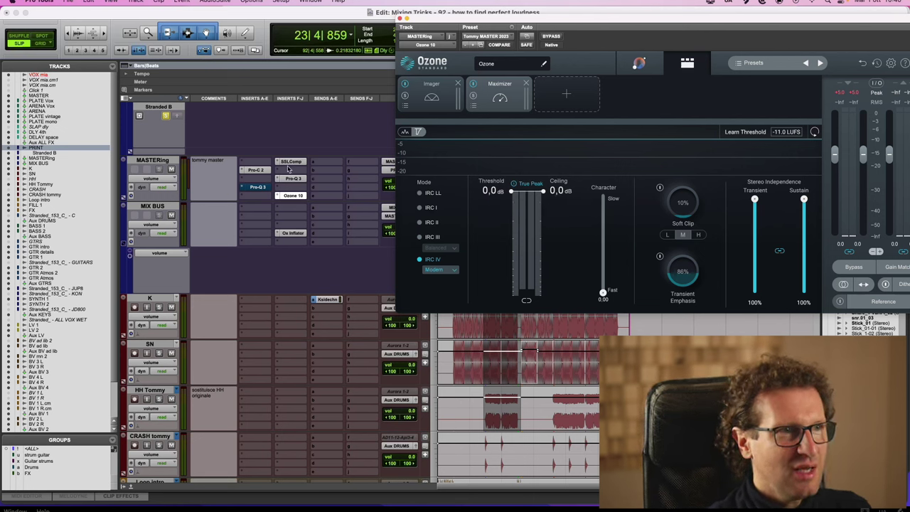
drag(495, 196, 511, 239)
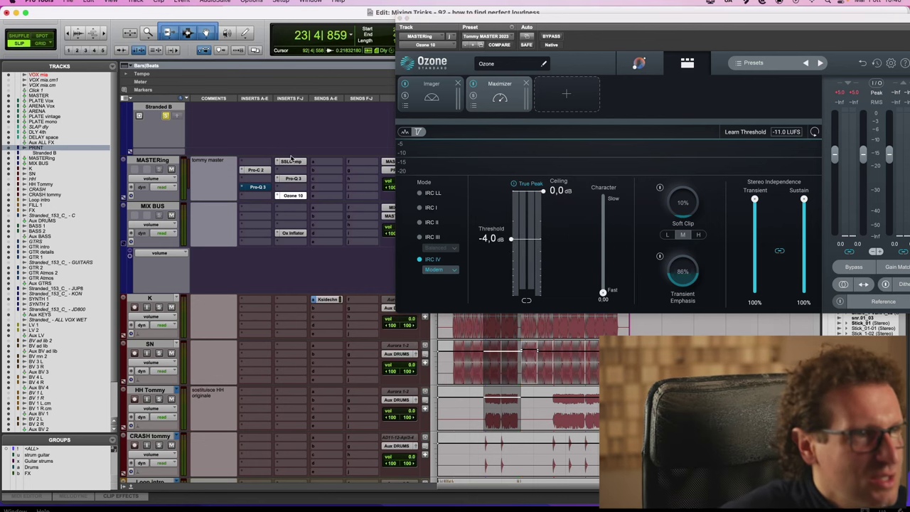
click(291, 160)
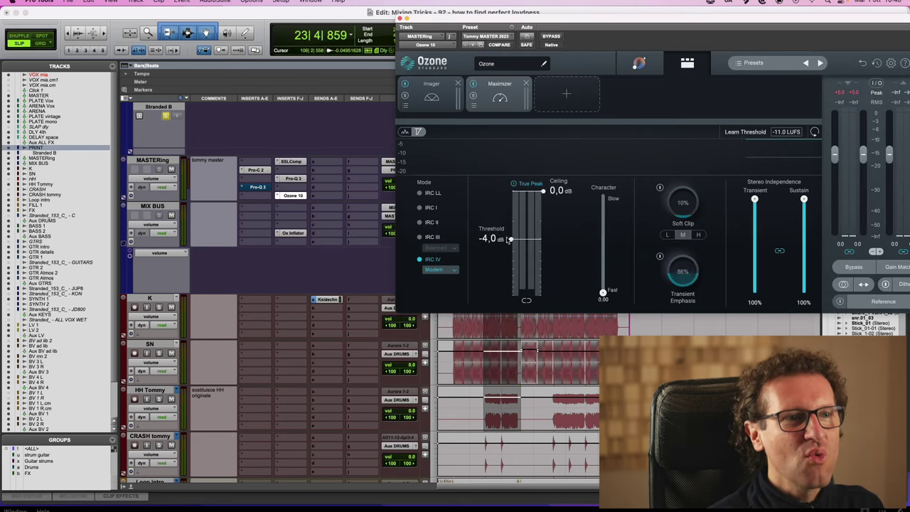
drag(512, 246, 512, 171)
Examine SSLComp, Pro-C 2 and Ozone 10 on the MASTERing track in turn and close the plug-in window.
click(295, 162)
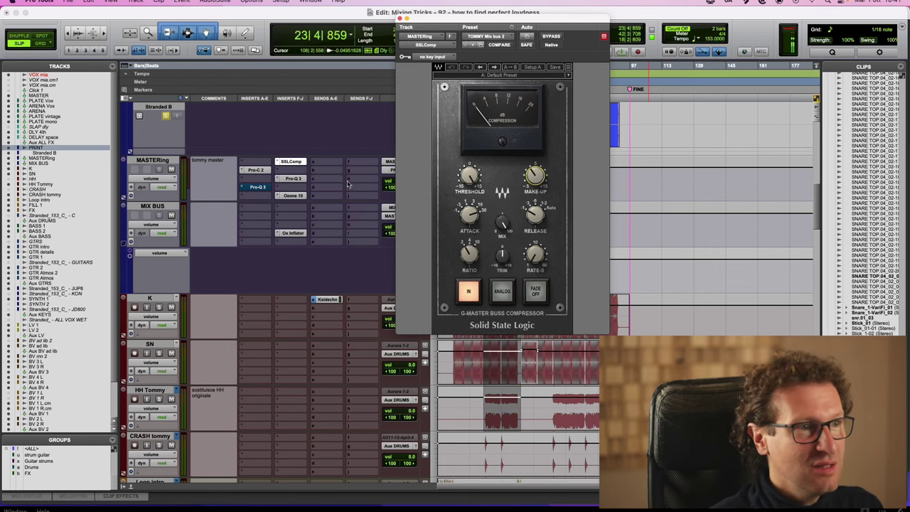
click(256, 172)
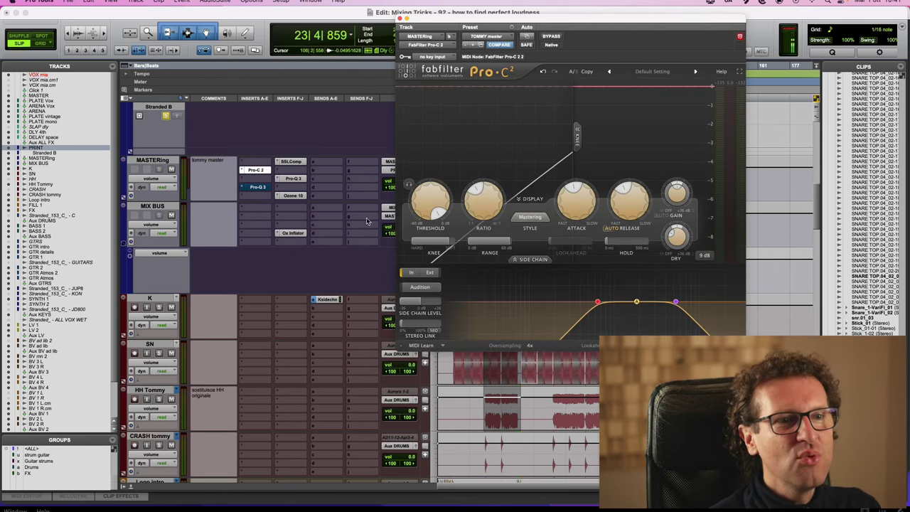
click(299, 197)
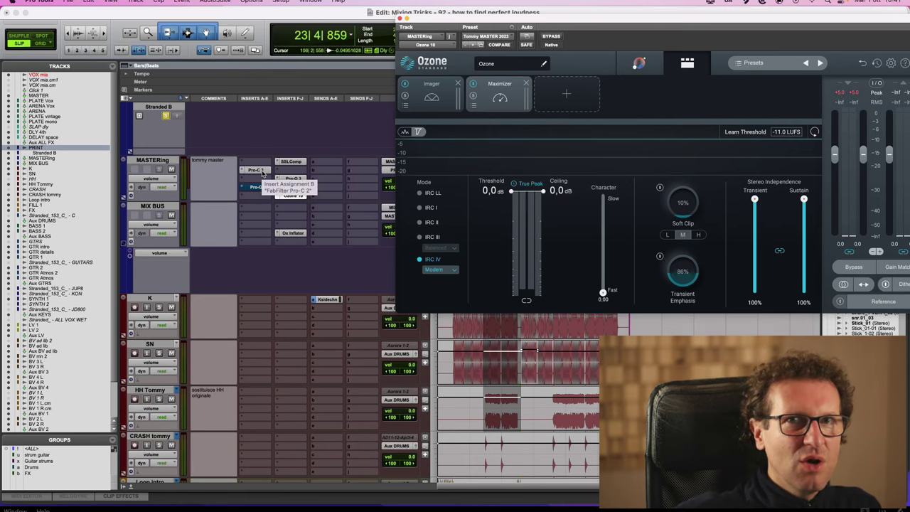
click(255, 170)
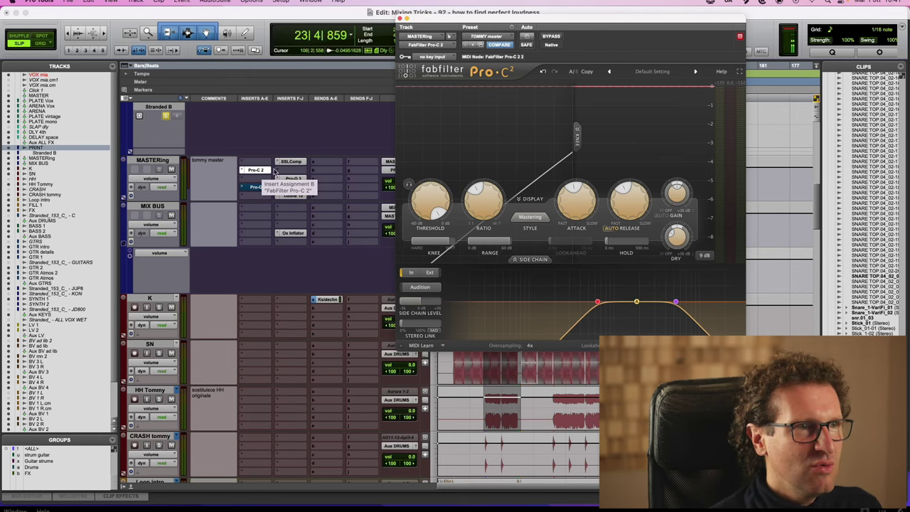
click(289, 162)
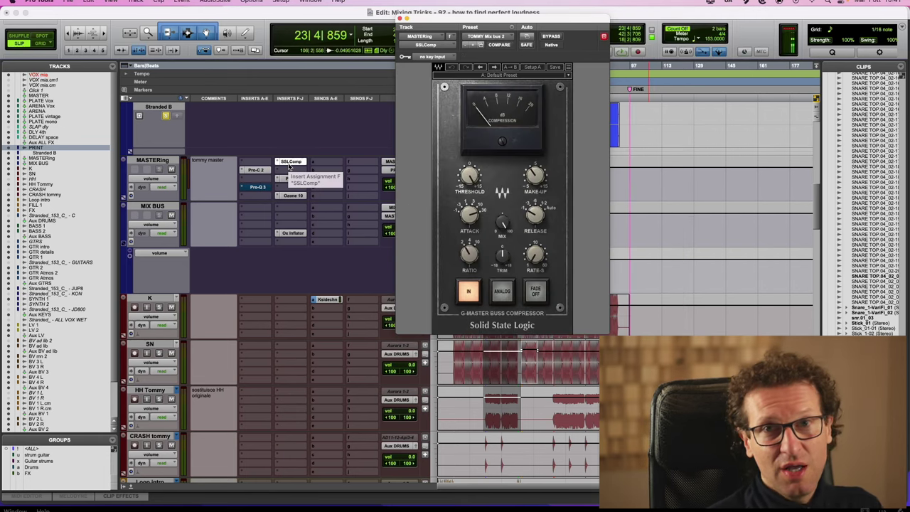
click(300, 198)
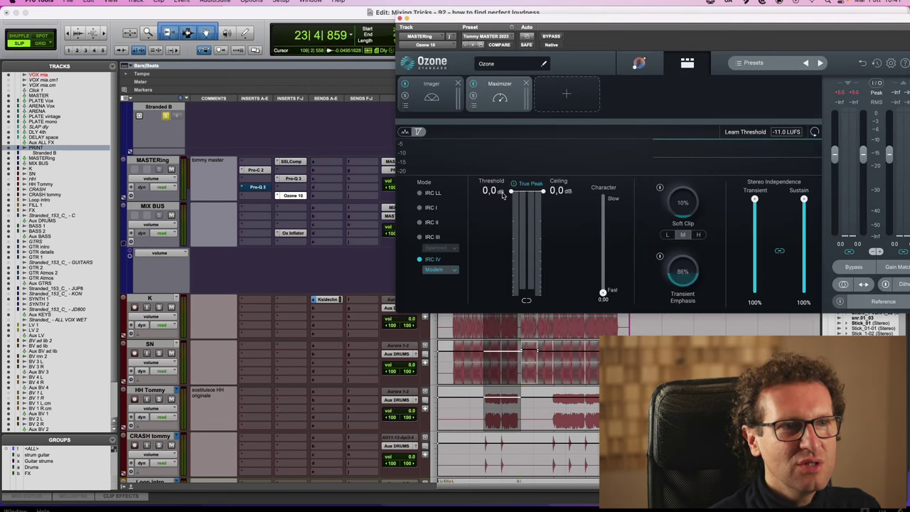
mouse_move(502, 196)
mouse_down()
mouse_move(509, 210)
mouse_move(507, 183)
mouse_up()
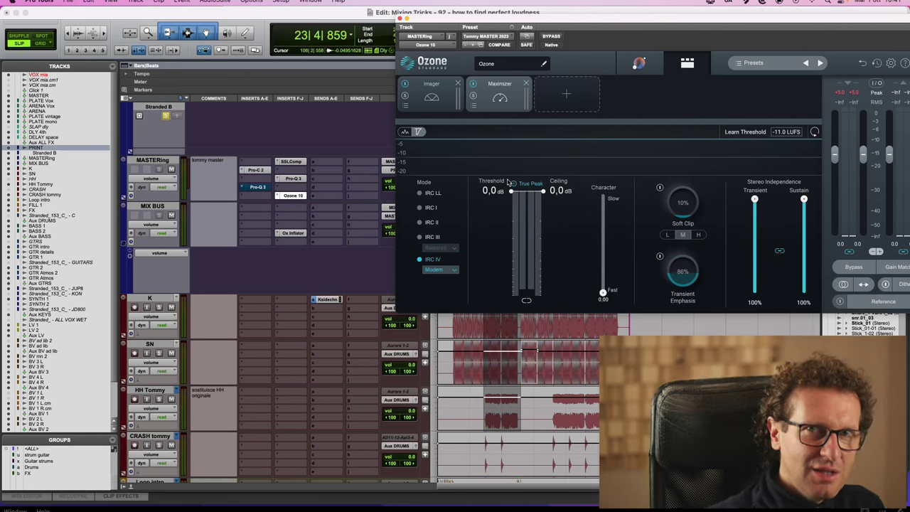
click(400, 16)
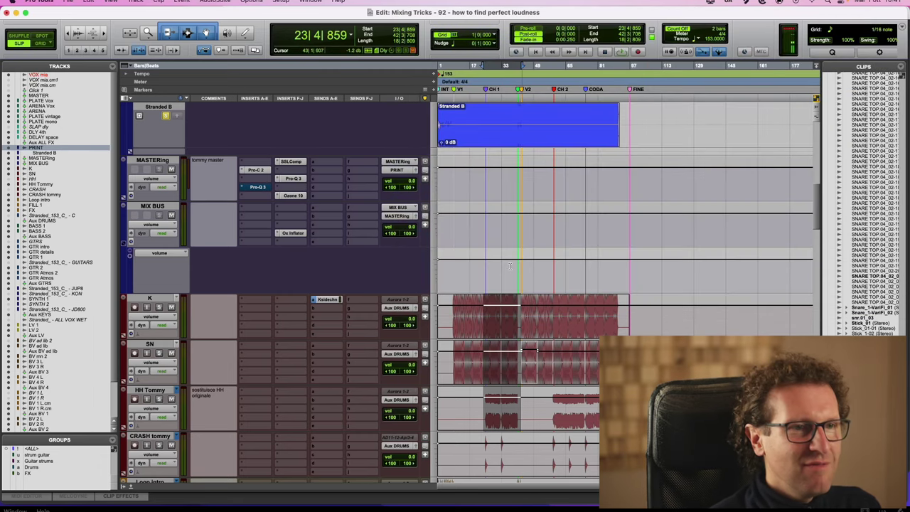
Bypass SSLComp, Pro-C 2 and the Pro-Q 3 in the second insert column on the MASTERing track.
click(487, 269)
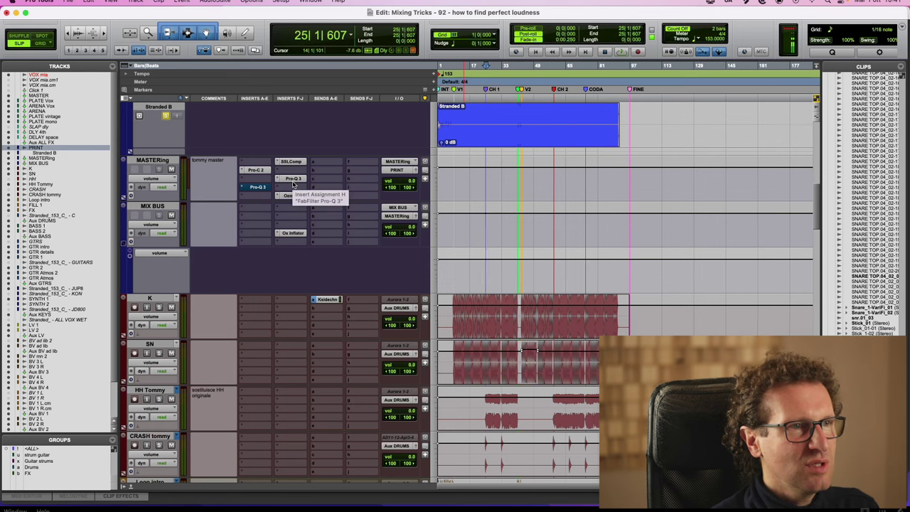
click(292, 171)
click(238, 146)
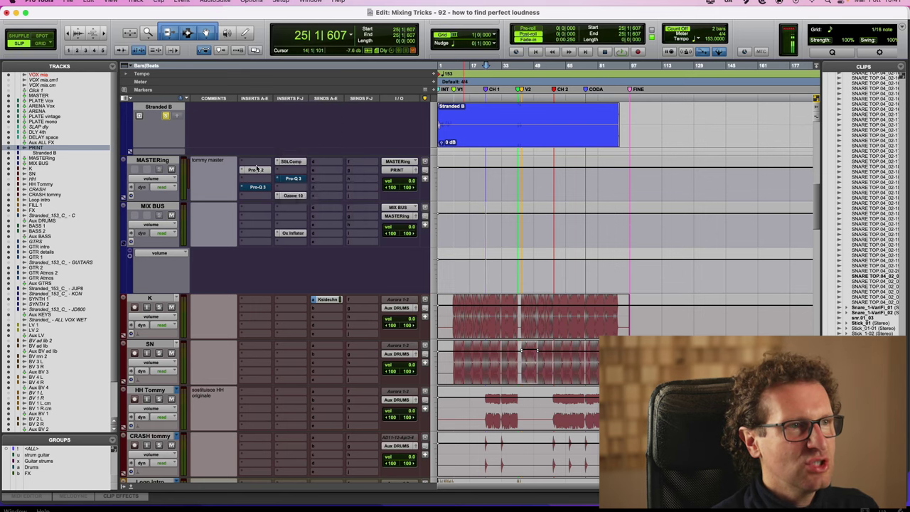
click(256, 163)
click(231, 146)
click(253, 163)
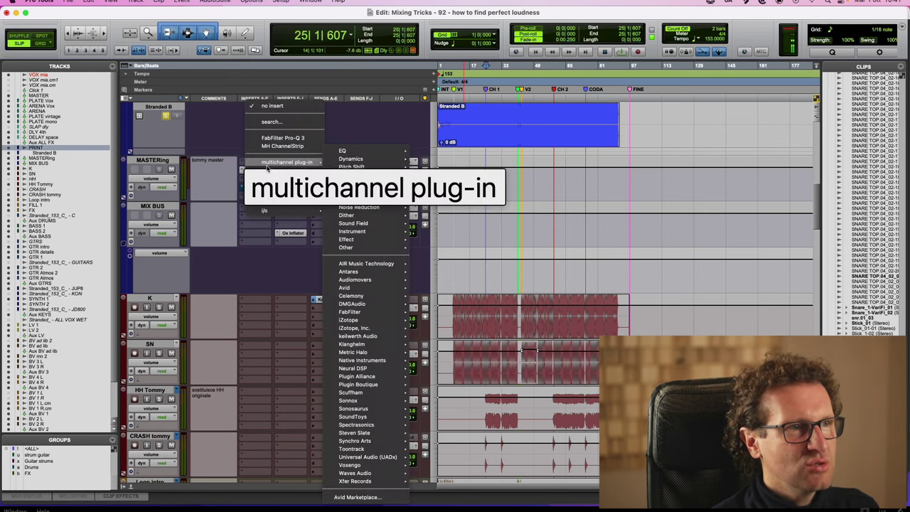
click(234, 152)
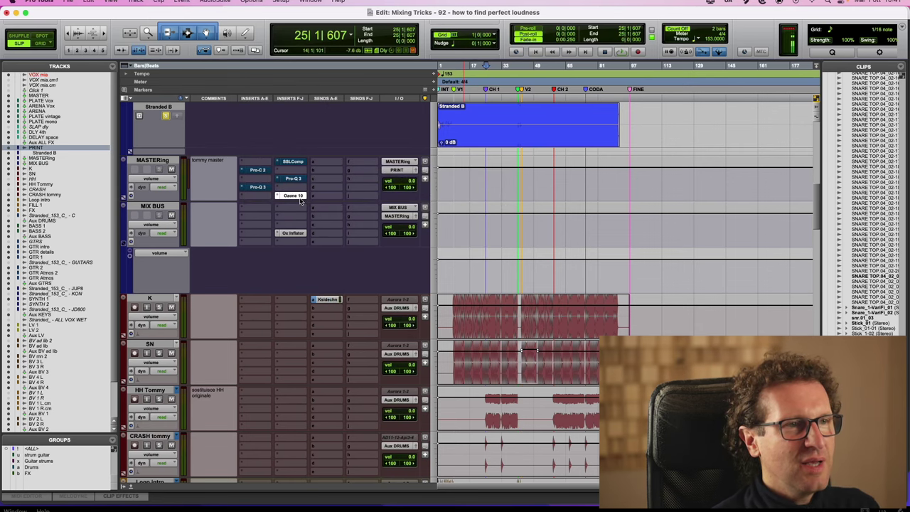
Turn off Ozone 10's Imager and take the second-column Pro-Q 3 on the MASTERing track out of bypass.
click(298, 197)
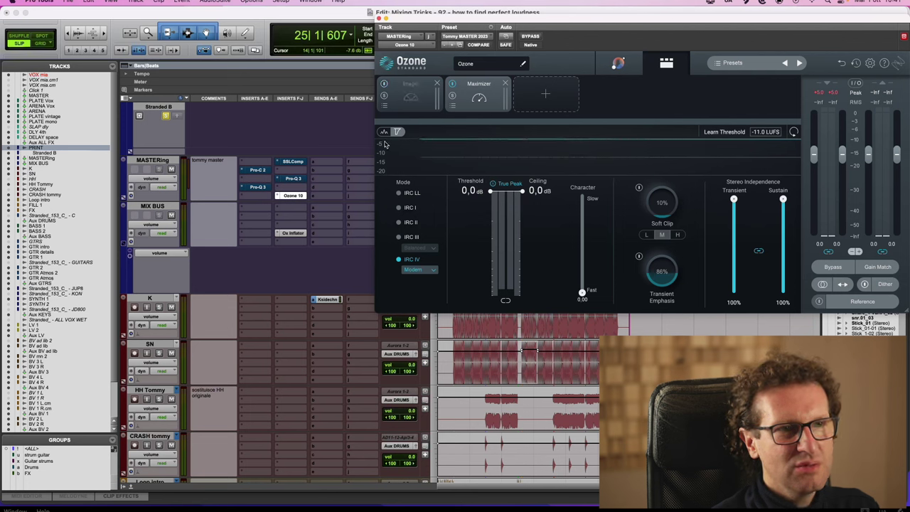
click(291, 187)
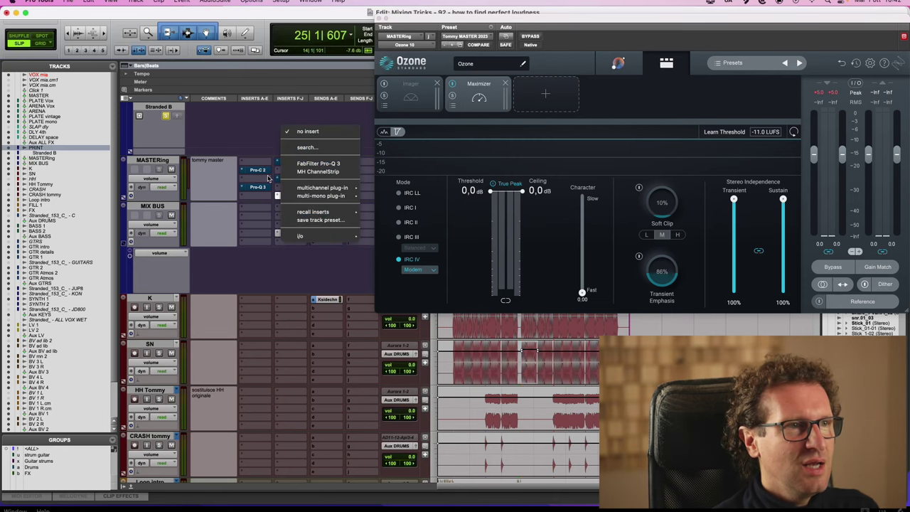
click(282, 182)
click(296, 179)
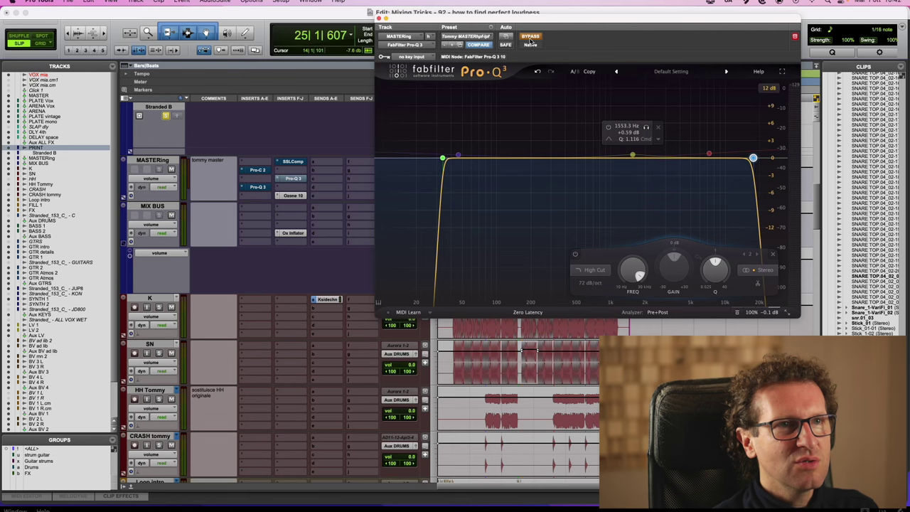
click(380, 18)
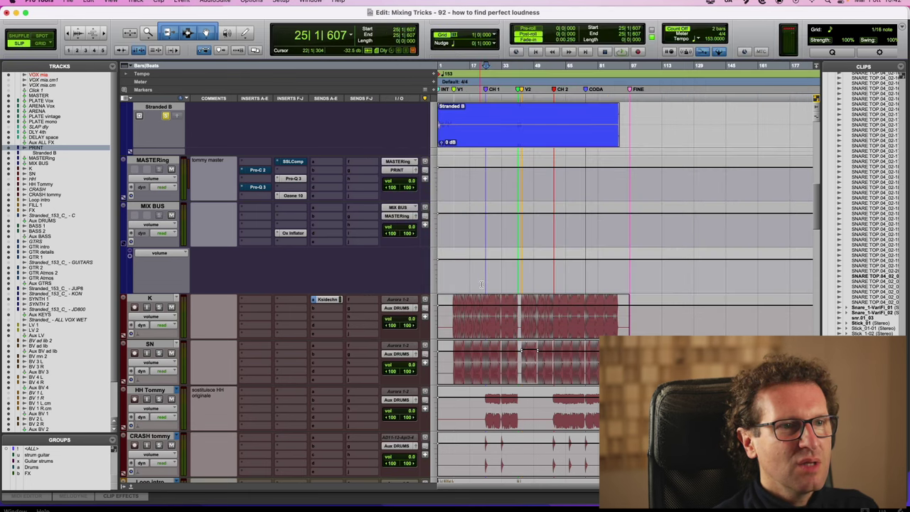
Solo the K, SN, HH Tommy and CRASH tommy tracks and start playback at the CH 1 marker.
scroll(481, 284, up, 15)
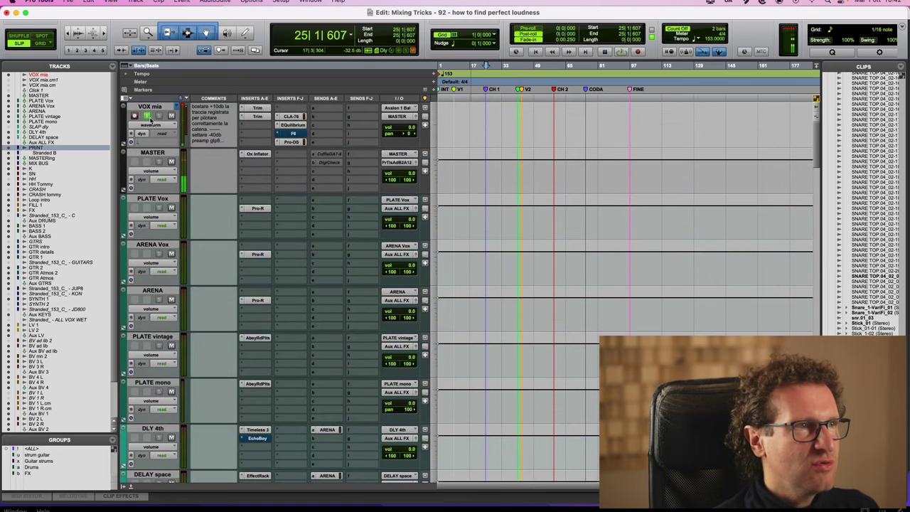
scroll(536, 248, down, 15)
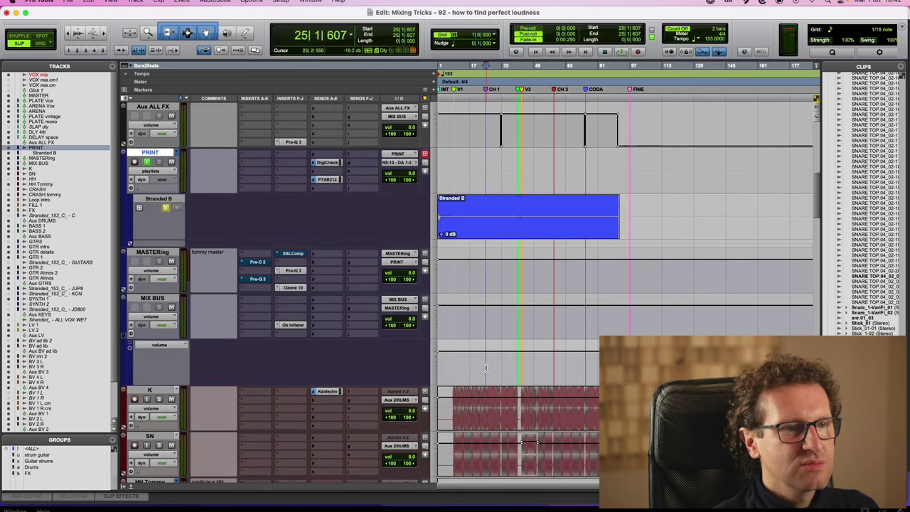
drag(486, 367, 512, 320)
scroll(179, 263, down, 5)
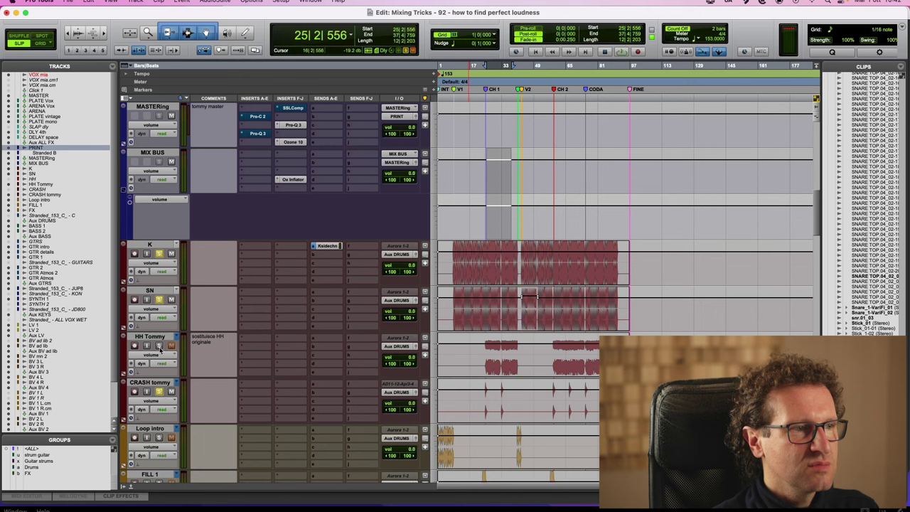
click(486, 220)
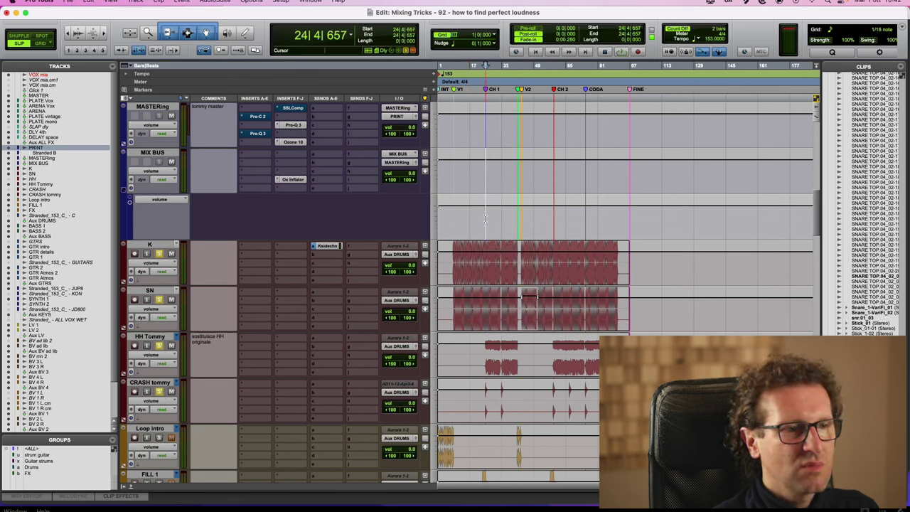
key(space)
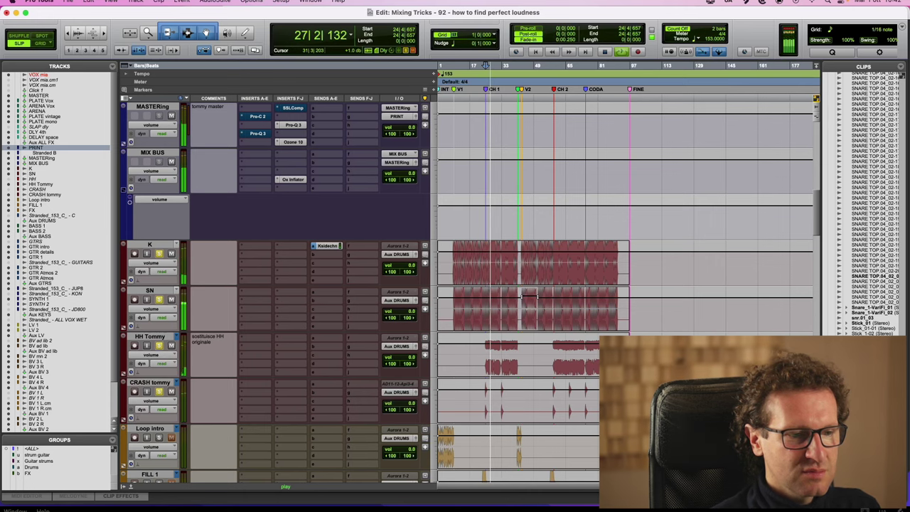
Check the drum levels in DigiCheck, take SSLComp out of bypass on the MASTERing track and open its window.
drag(523, 511, 591, 172)
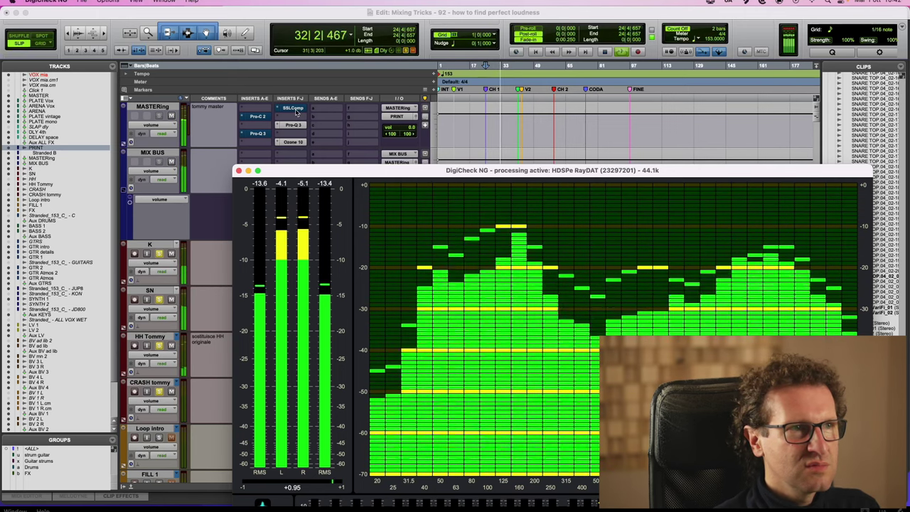
super+click(295, 112)
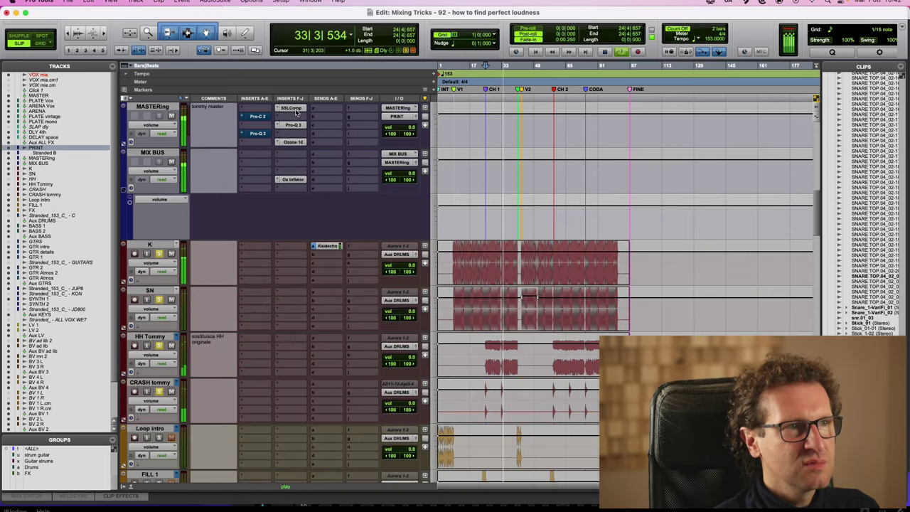
click(297, 111)
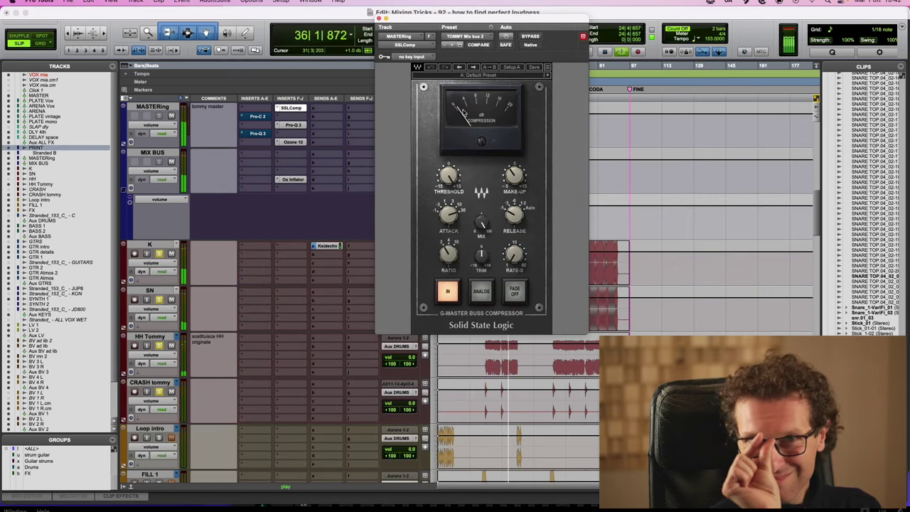
Check the drum levels in DigiCheck with SSLComp active, and return to Pro Tools to close the compressor window.
mouse_move(908, 2)
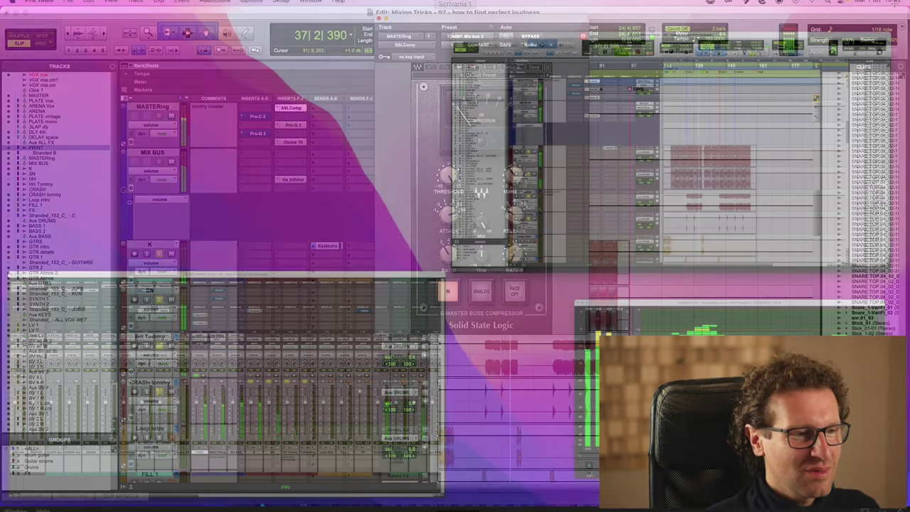
click(718, 398)
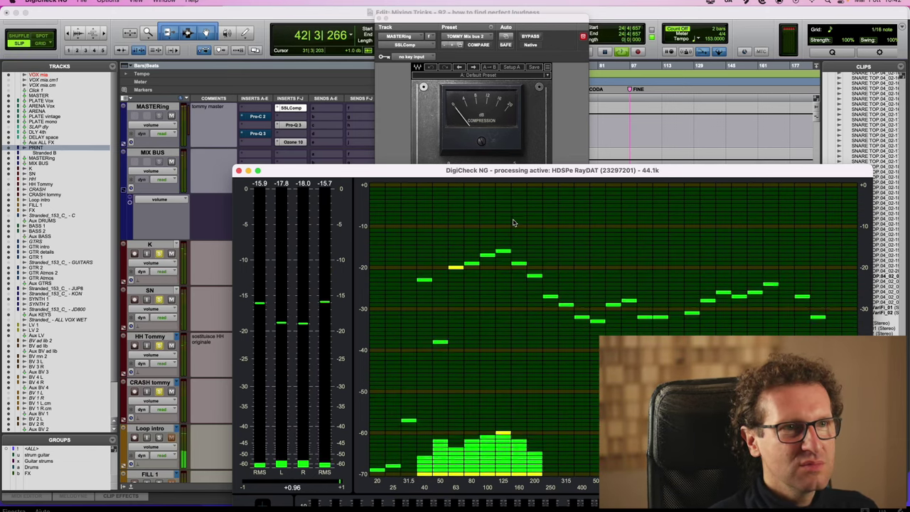
click(625, 128)
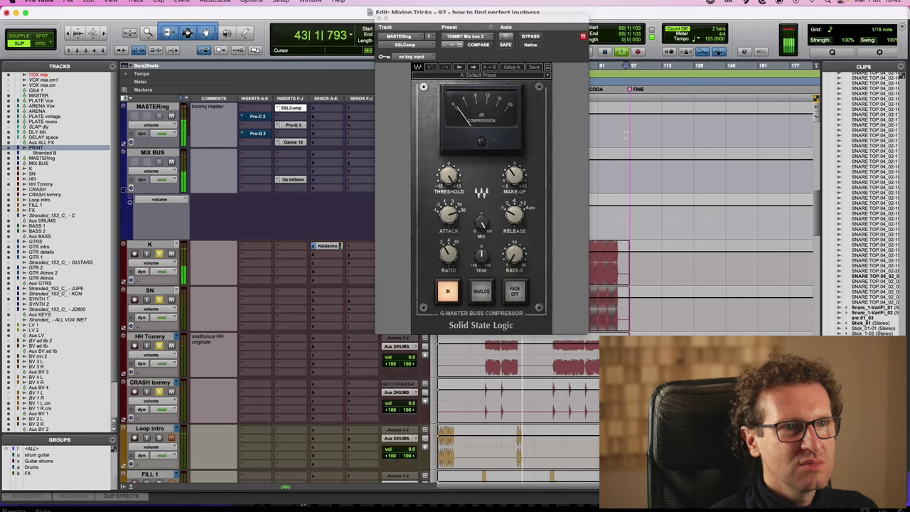
click(381, 18)
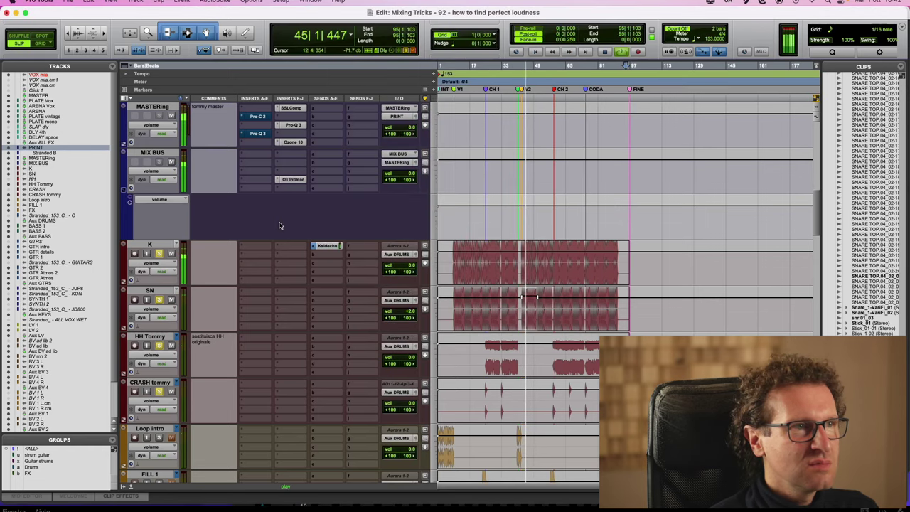
Take Pro-C 2 out of bypass on the MASTERing track and open it to examine its gain reduction.
scroll(261, 208, up, 2)
super+click(255, 172)
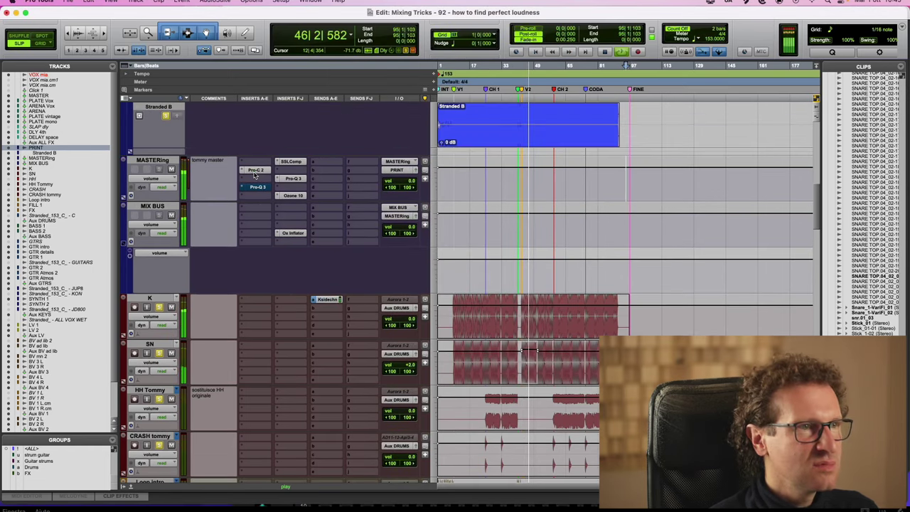
click(255, 172)
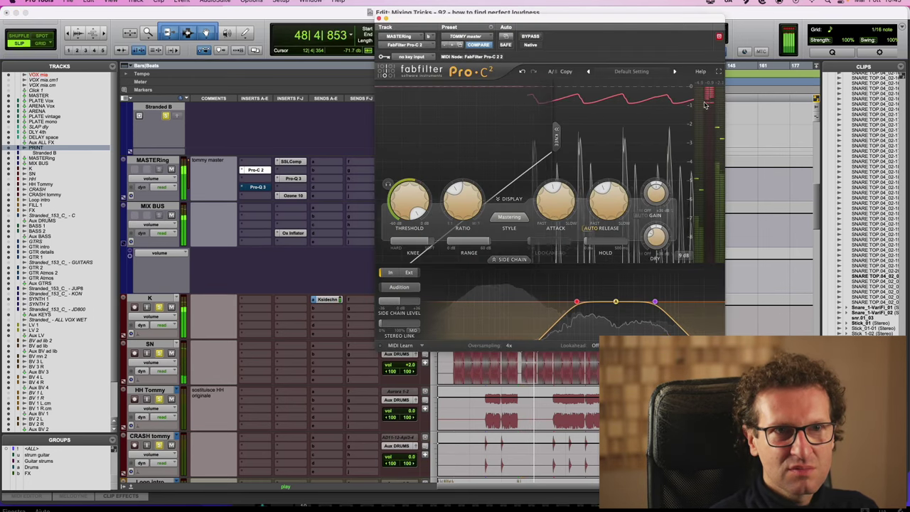
Check the drum levels in DigiCheck with Pro-C 2 active, and return to Pro Tools to close the compressor window.
mouse_move(719, 97)
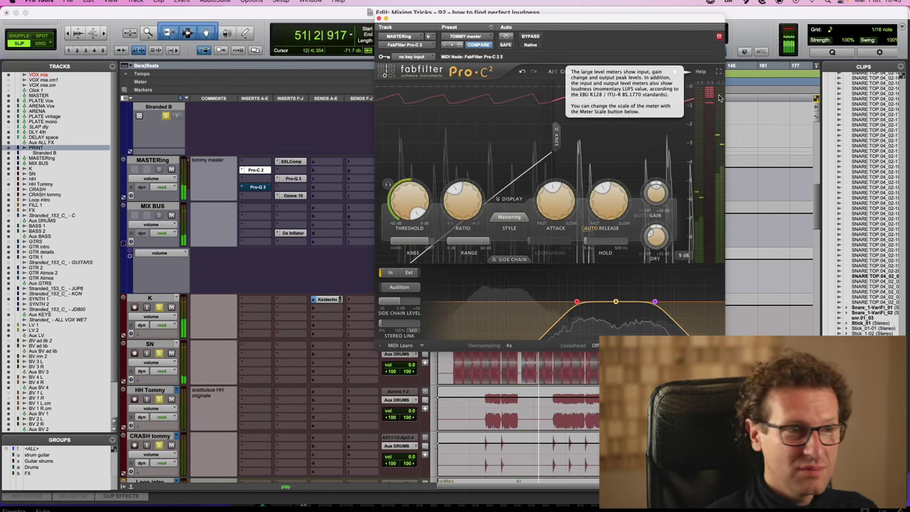
key(ctrl+Up)
click(661, 377)
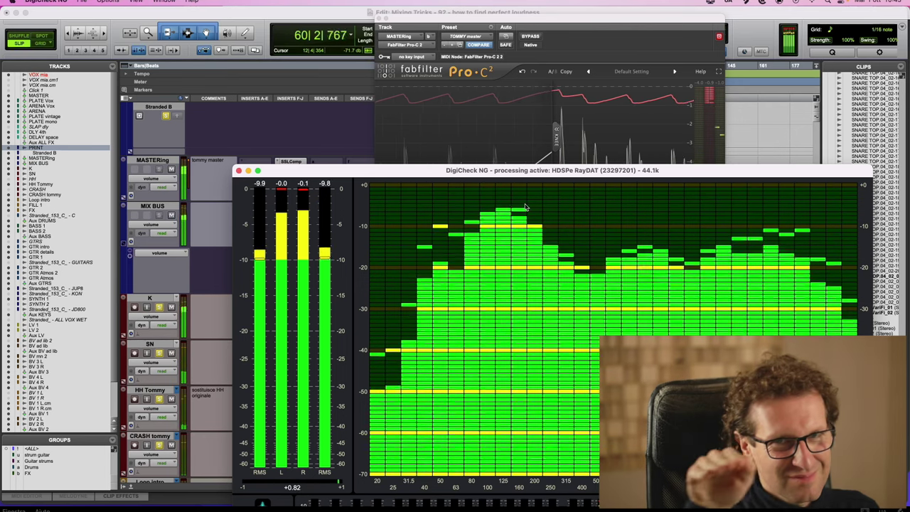
click(382, 26)
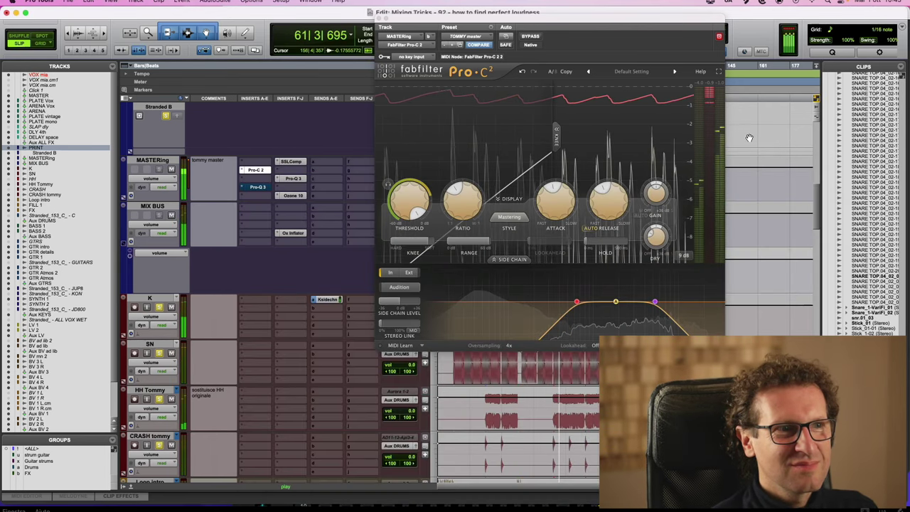
click(380, 19)
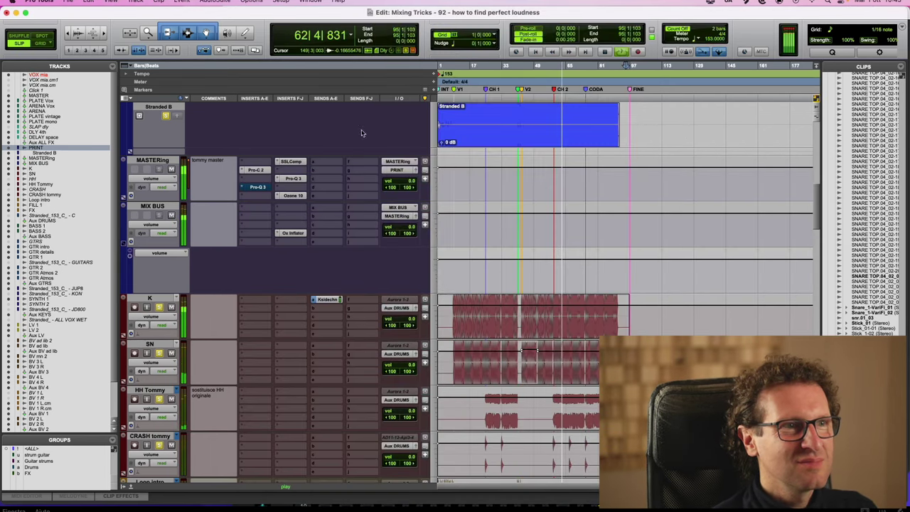
Compare the drums with the MASTERing track's Pro-C 2, SSLComp, Pro-Q 3 and Ozone 10 bypassed and active, and stop playback.
super+click(257, 171)
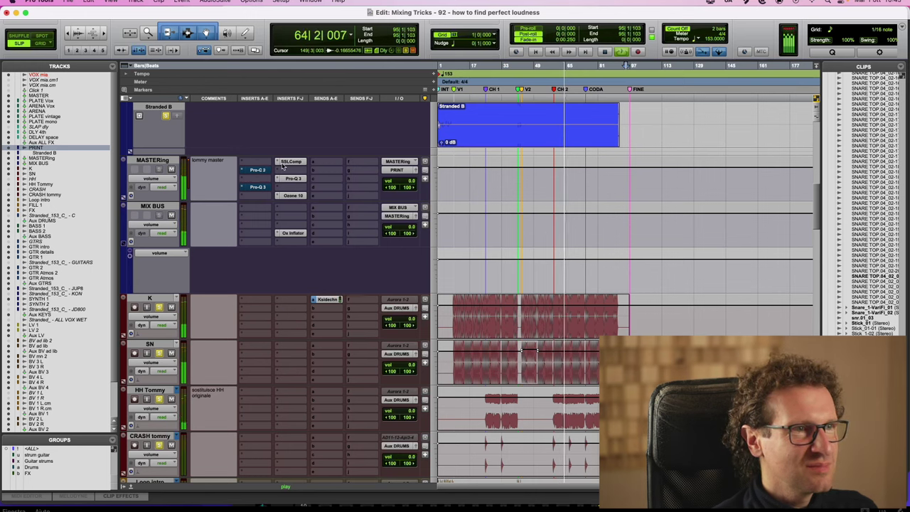
super+click(292, 162)
super+click(295, 178)
super+click(295, 196)
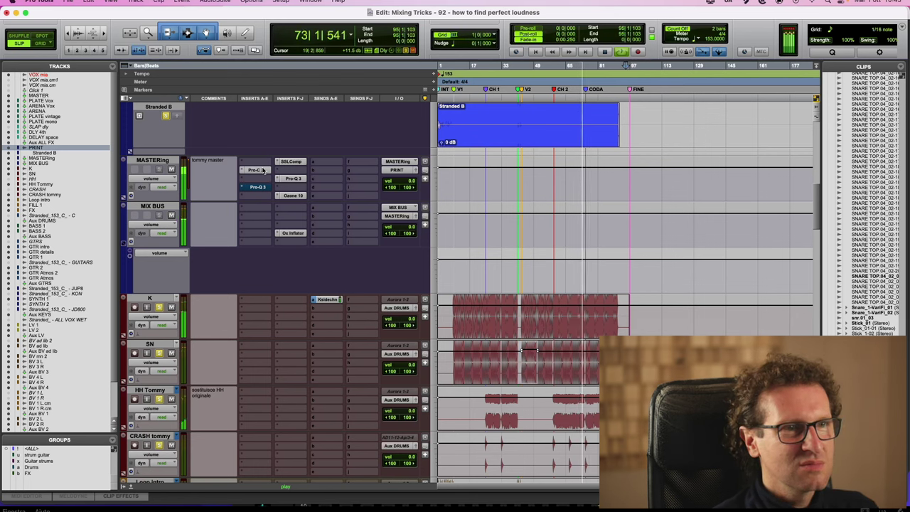
key(space)
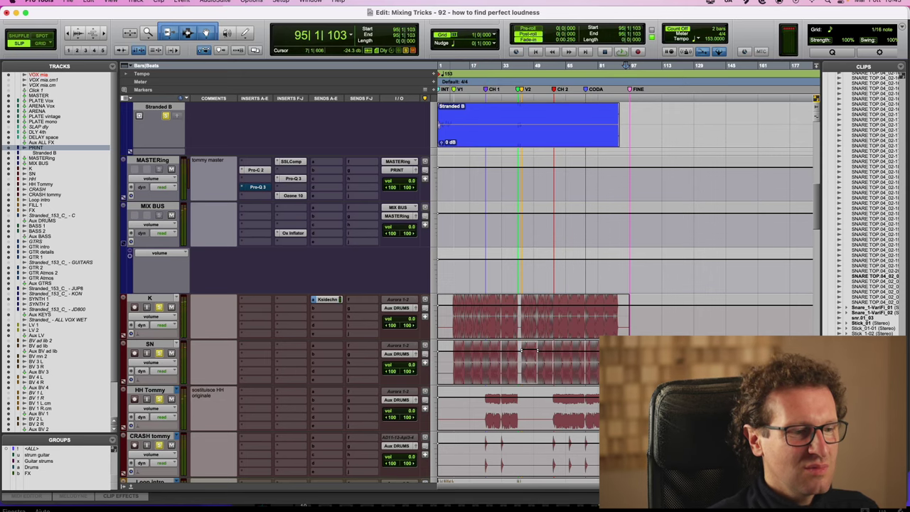
Bring the DigiCheck window forward and move it down, clear of the MASTERing and MIX BUS tracks in the Edit window.
scroll(552, 319, up, 10)
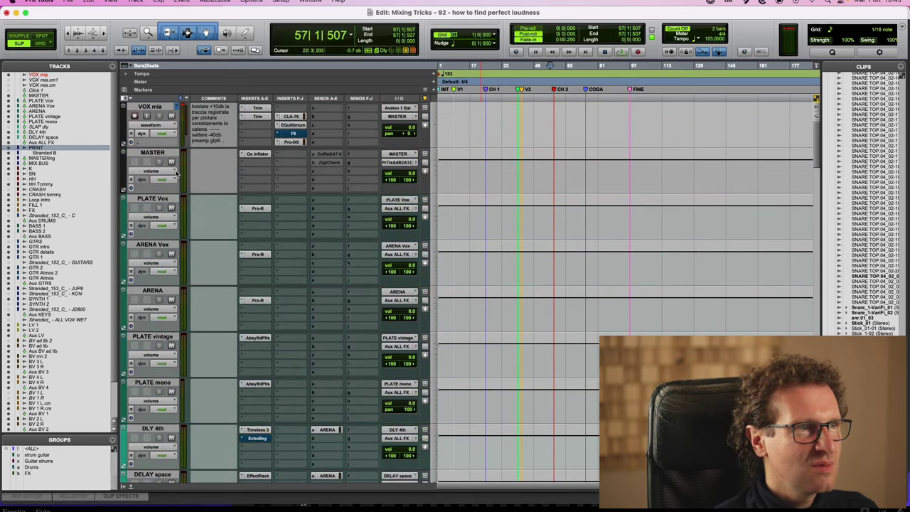
scroll(456, 241, down, 10)
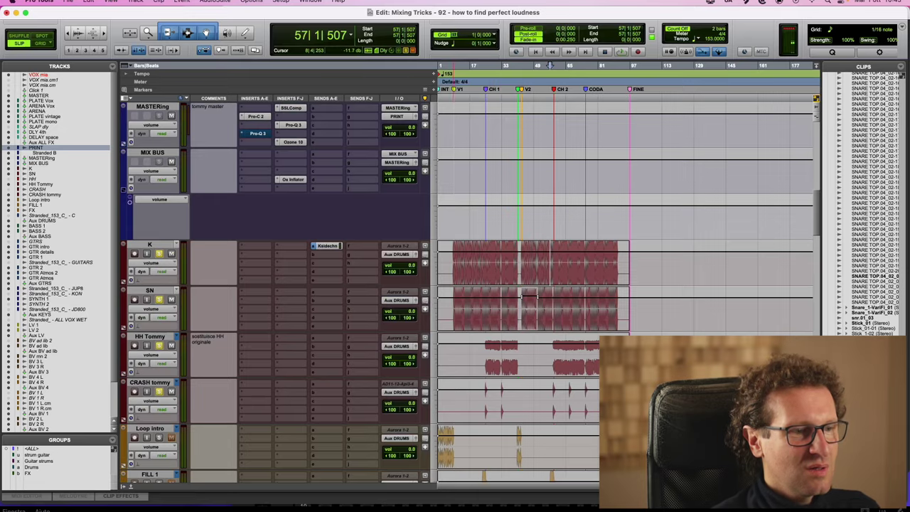
key(ctrl+Up)
key(ctrl+Up)
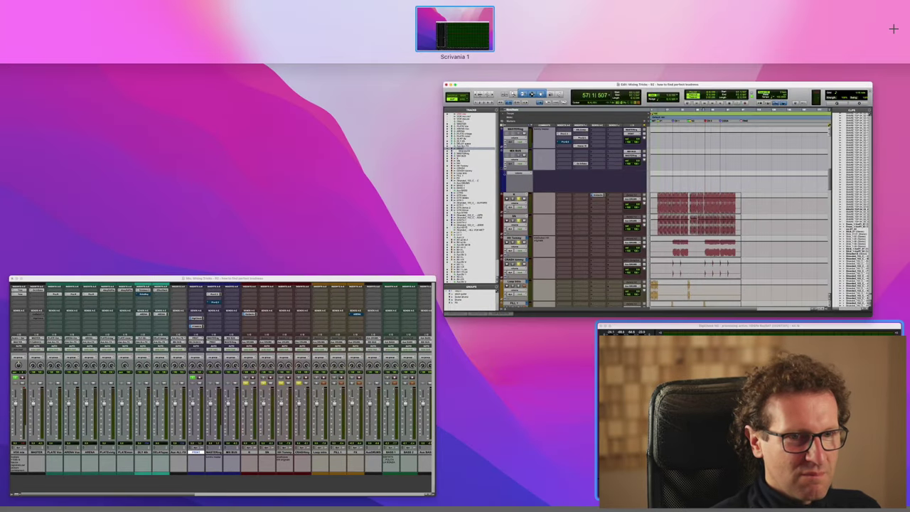
drag(626, 176, 578, 133)
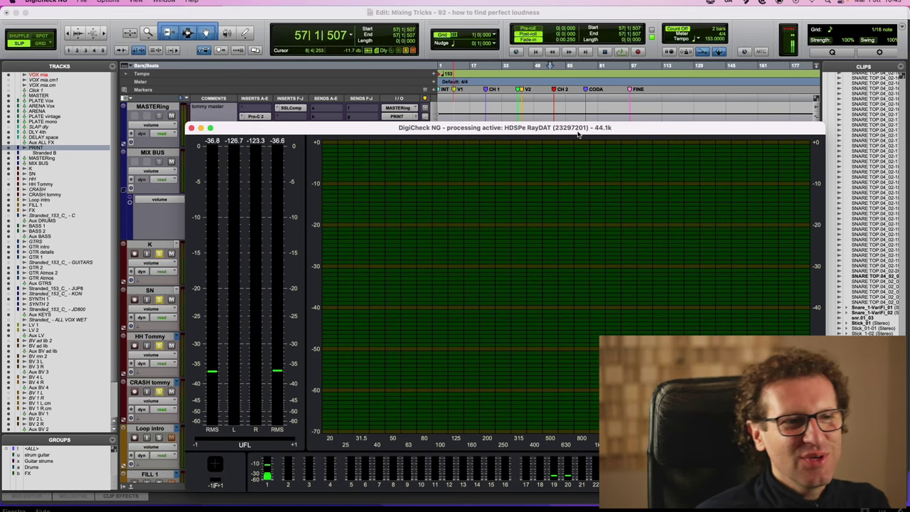
drag(578, 133, 511, 373)
scroll(398, 238, up, 5)
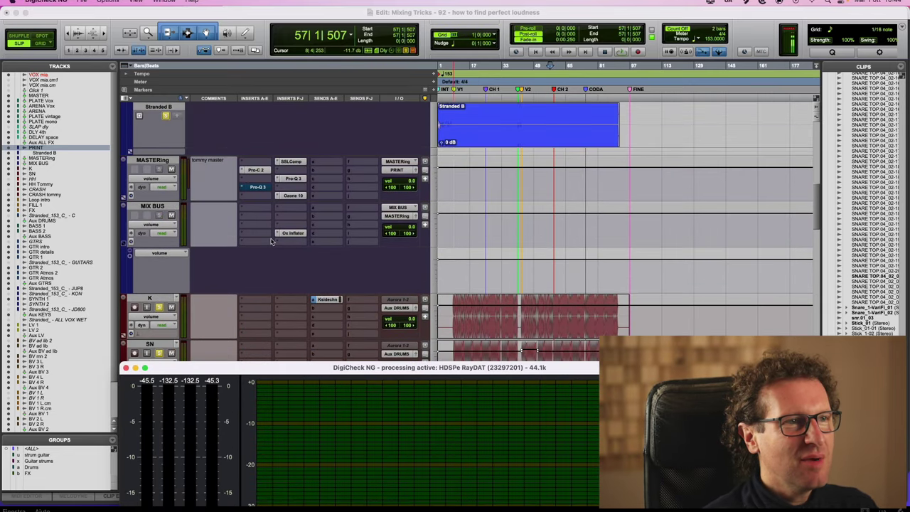
Examine the Ozone 10, Pro-Q 3, Pro-C 2 and SSLComp settings on the MASTERing track, and close the plug-in window.
click(288, 205)
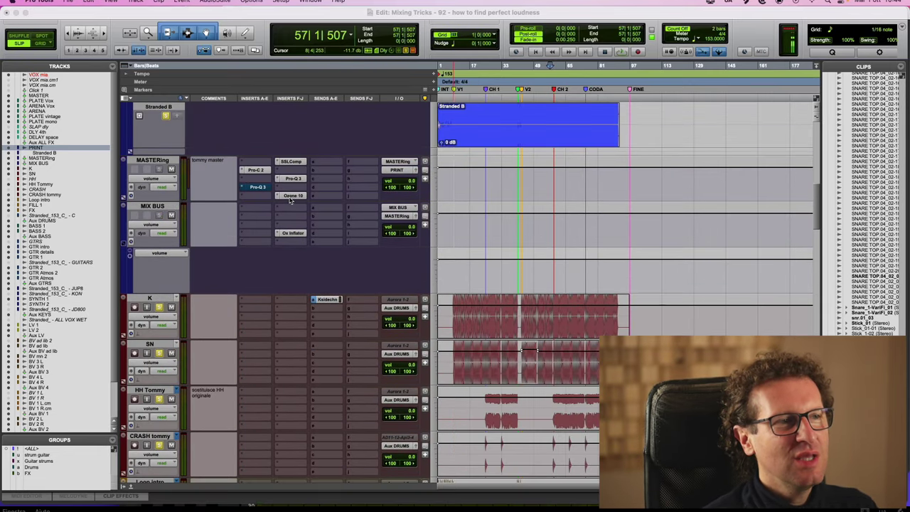
click(289, 196)
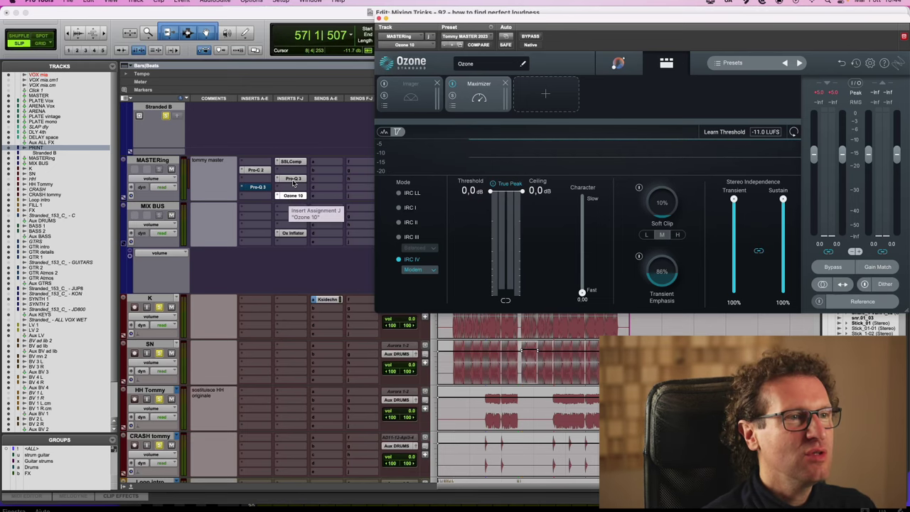
click(292, 179)
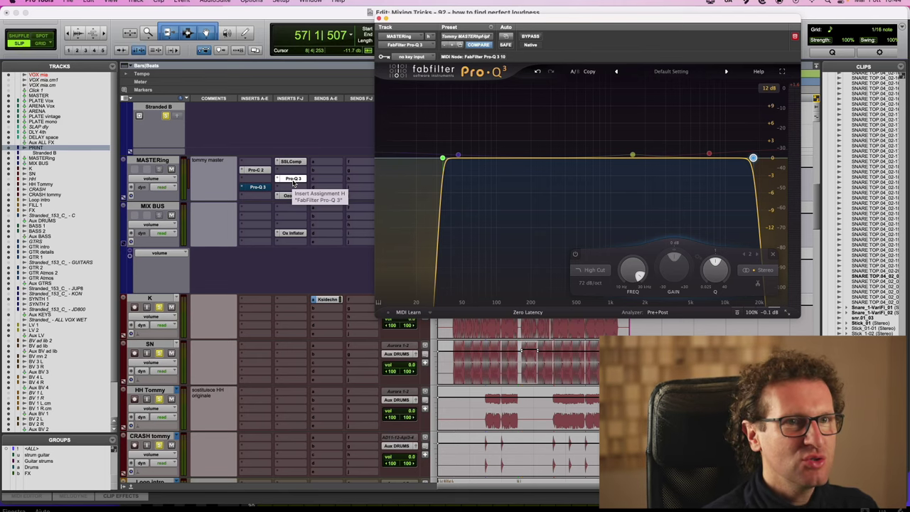
click(264, 172)
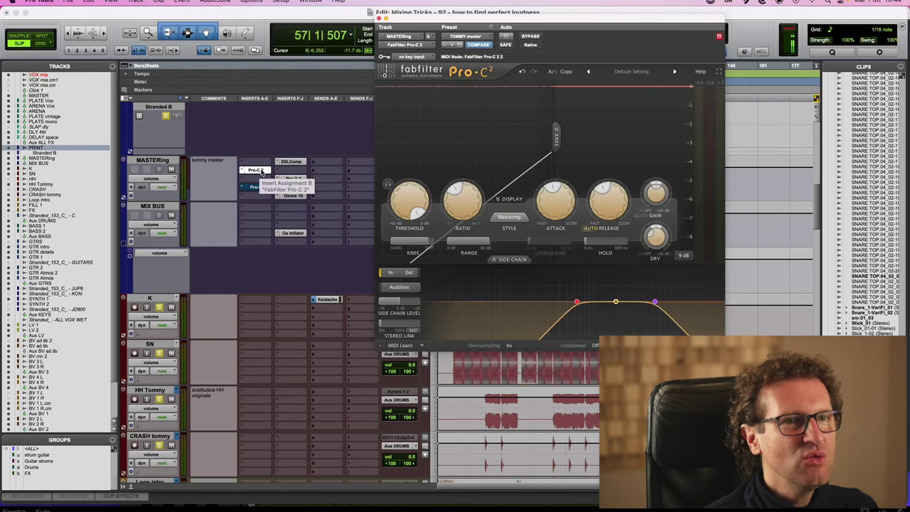
click(290, 162)
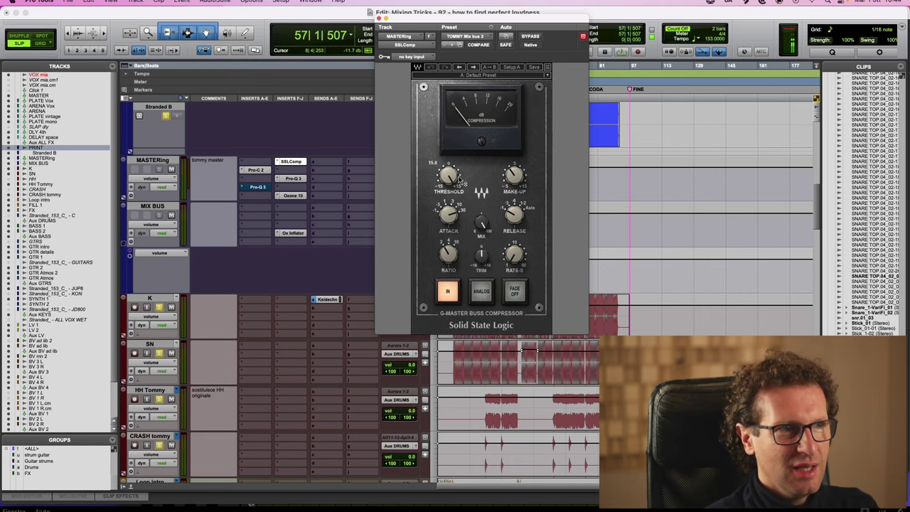
click(258, 171)
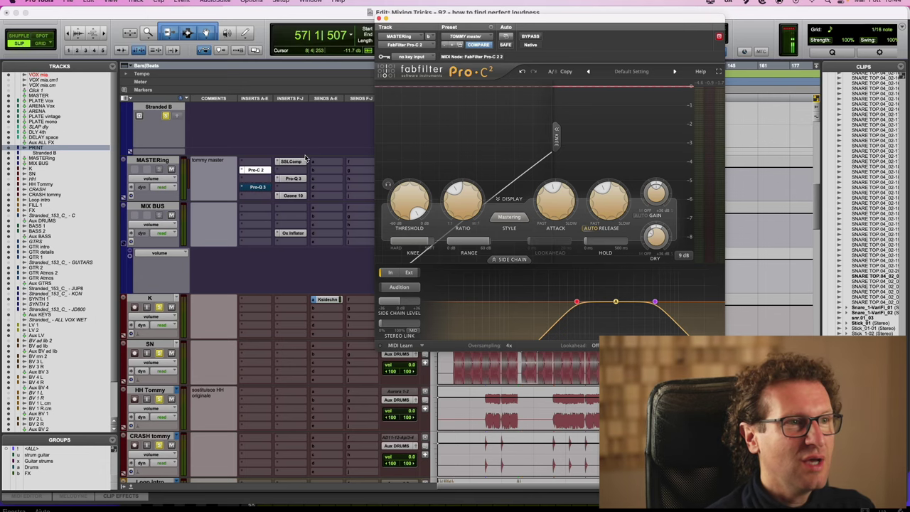
click(299, 162)
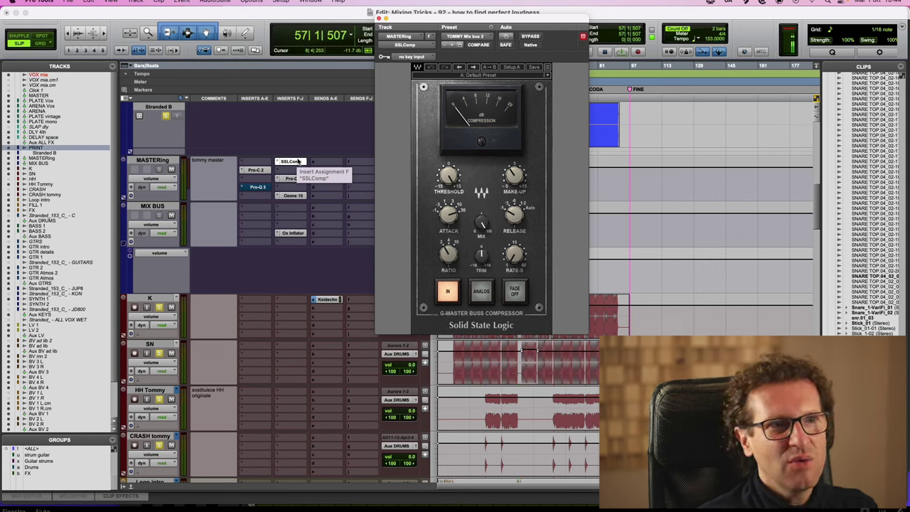
click(255, 171)
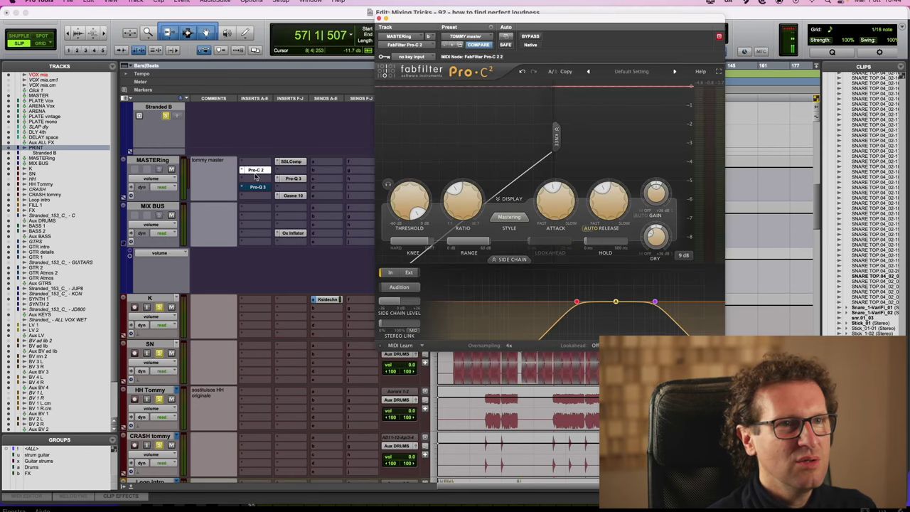
click(302, 183)
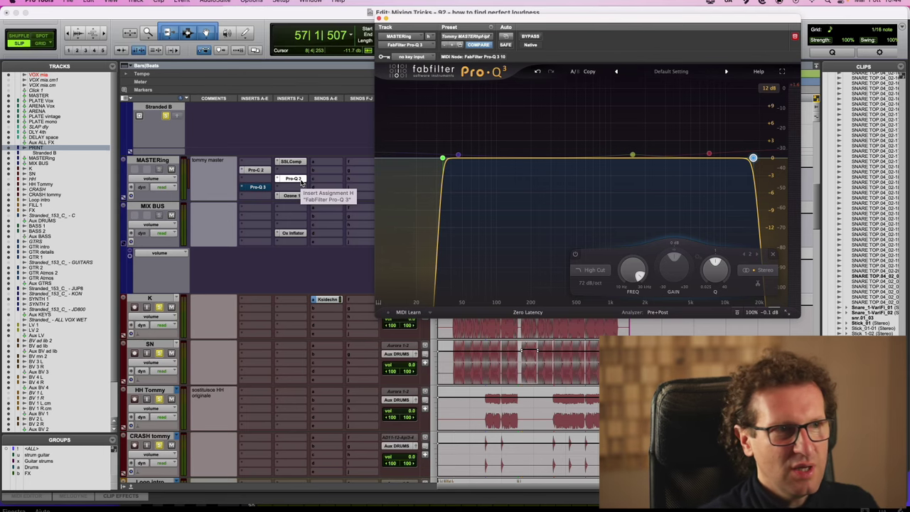
click(379, 19)
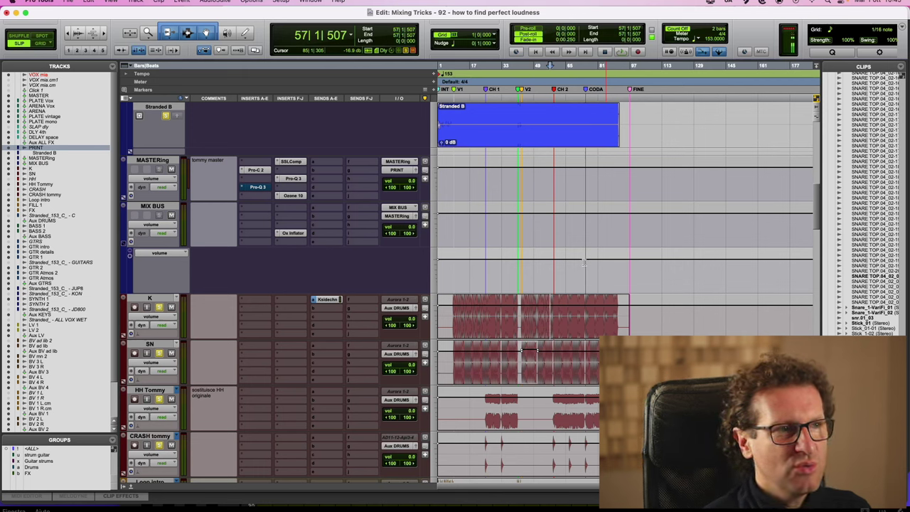
Open Ozone 10 on the MASTERing track and lower the Maximizer's ceiling to -4.5 dB.
click(259, 173)
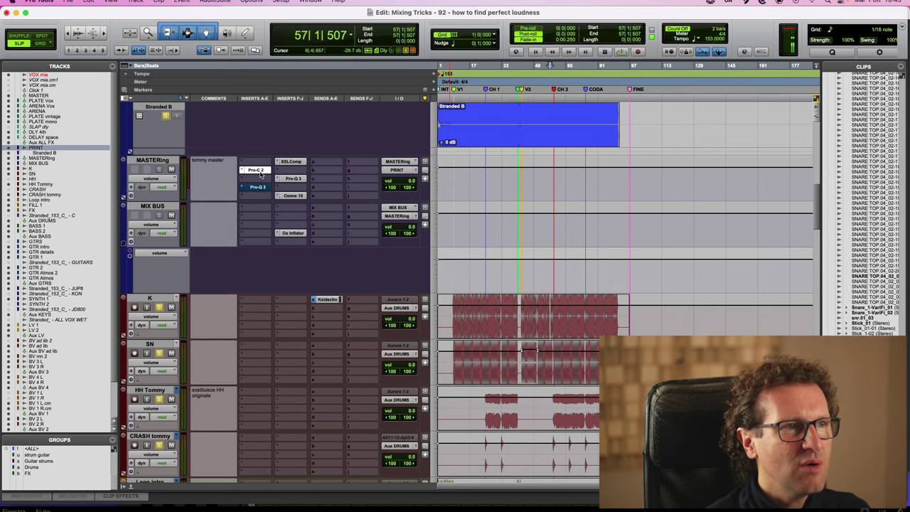
click(288, 164)
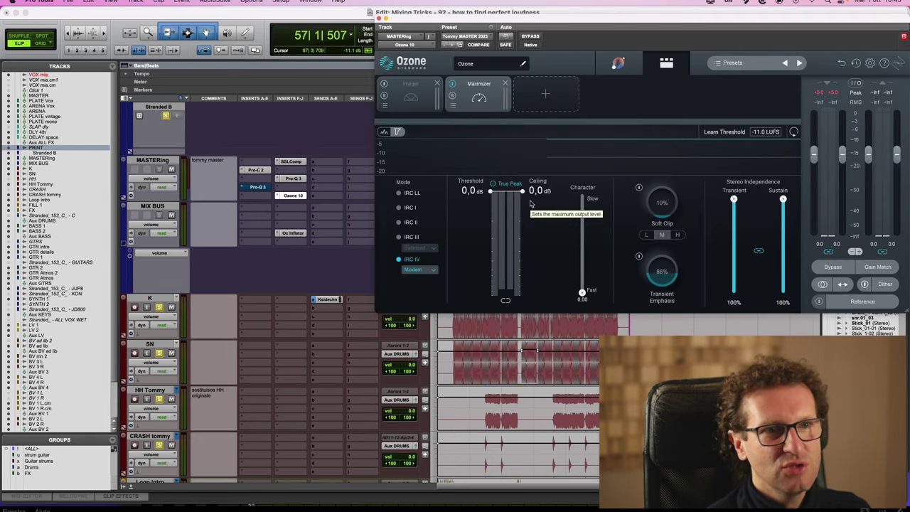
drag(535, 193, 492, 191)
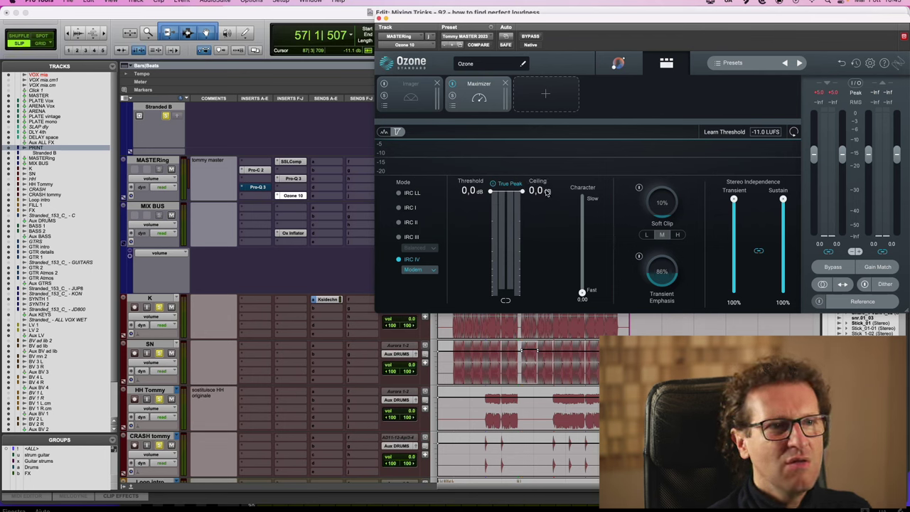
drag(548, 192, 549, 243)
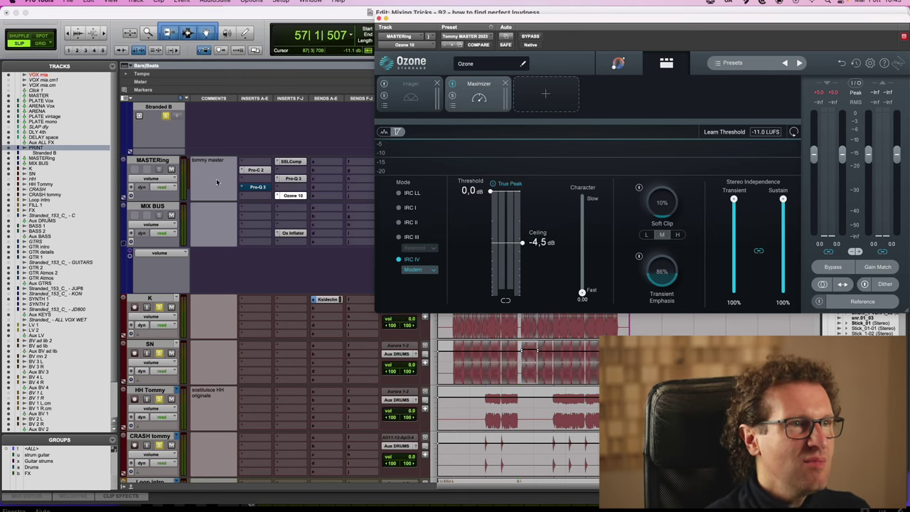
Review Pro-C 2, SSLComp and Pro-Q 3 on the MASTERing track, and close the plug-in window.
click(256, 171)
click(293, 161)
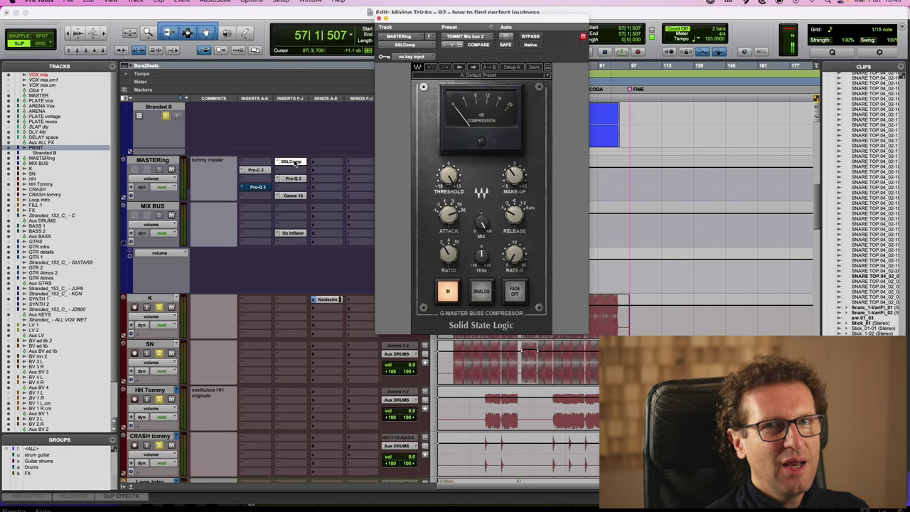
click(296, 178)
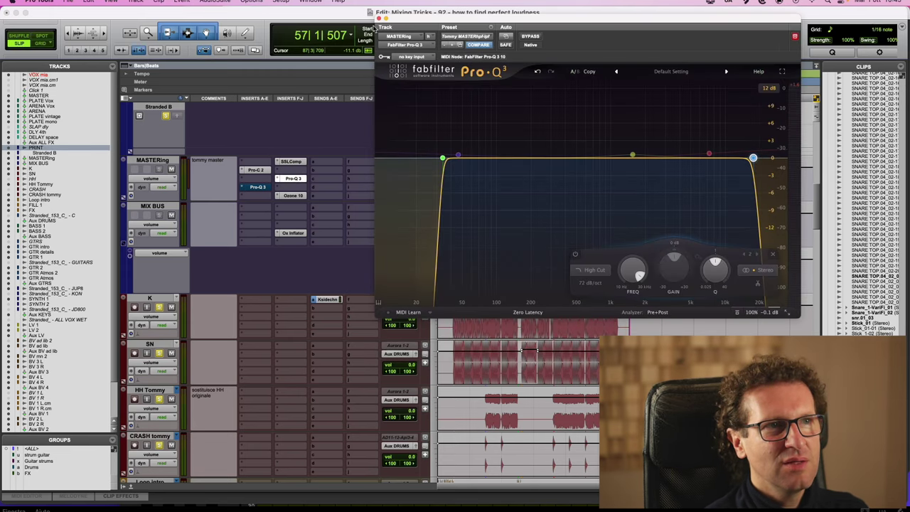
click(379, 19)
Start playback from bar 9 at the V1 marker and check the drum levels in DigiCheck with the lowered ceiling.
click(467, 285)
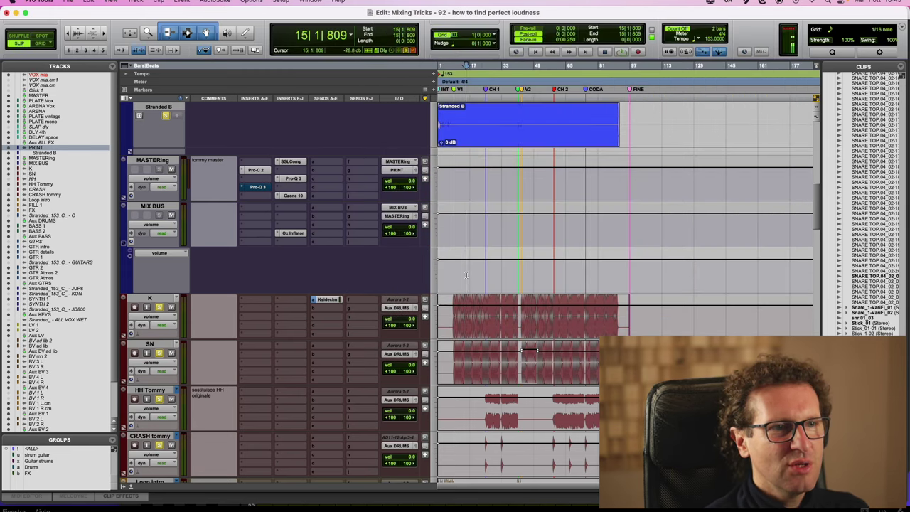
scroll(465, 271, up, 10)
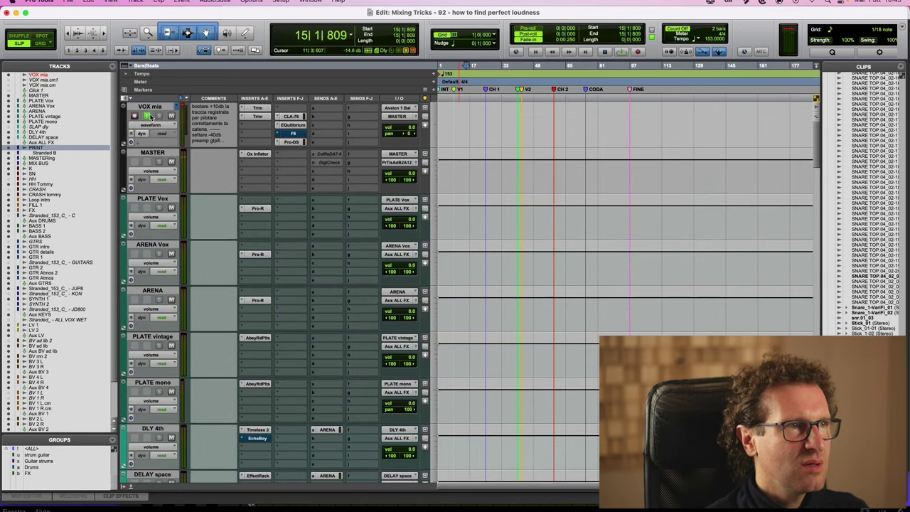
scroll(521, 207, down, 10)
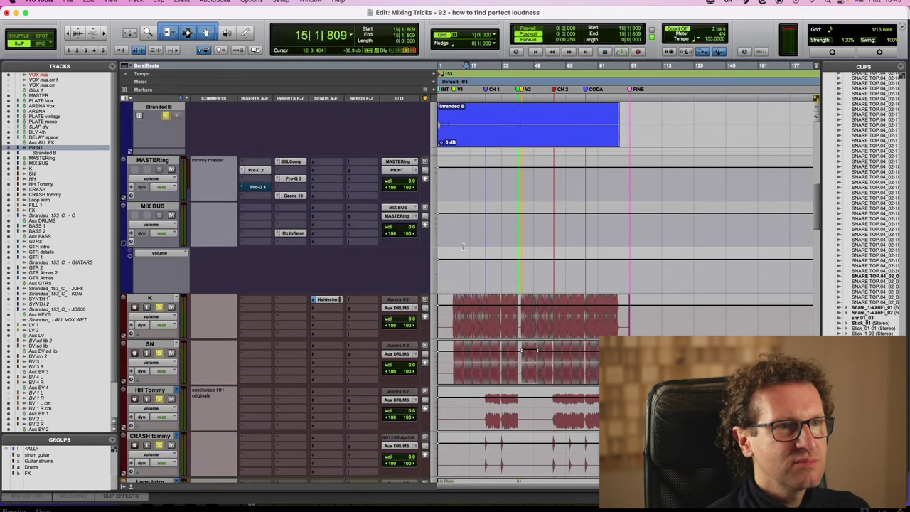
scroll(463, 246, up, 5)
click(453, 172)
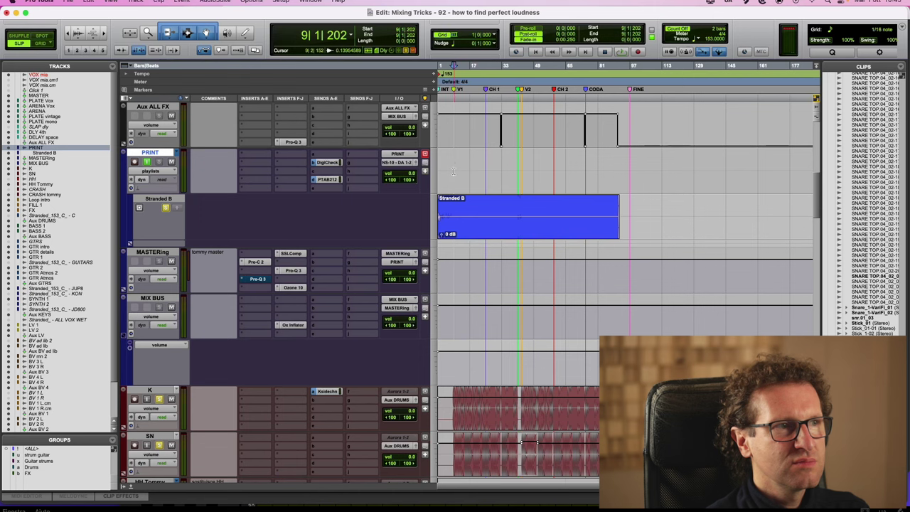
key(space)
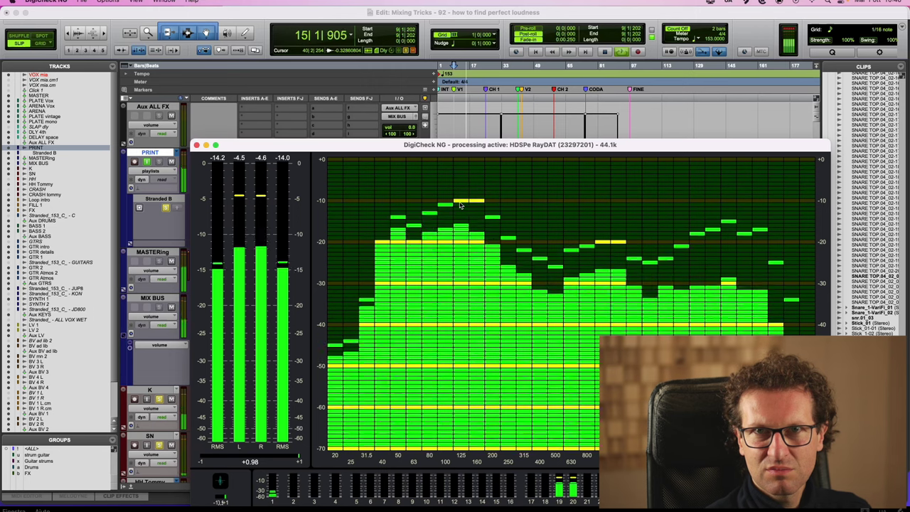
Return to Pro Tools and bypass Ozone 10, Pro-Q 3, SSLComp and Pro-C 2 on the MASTERing track.
click(653, 119)
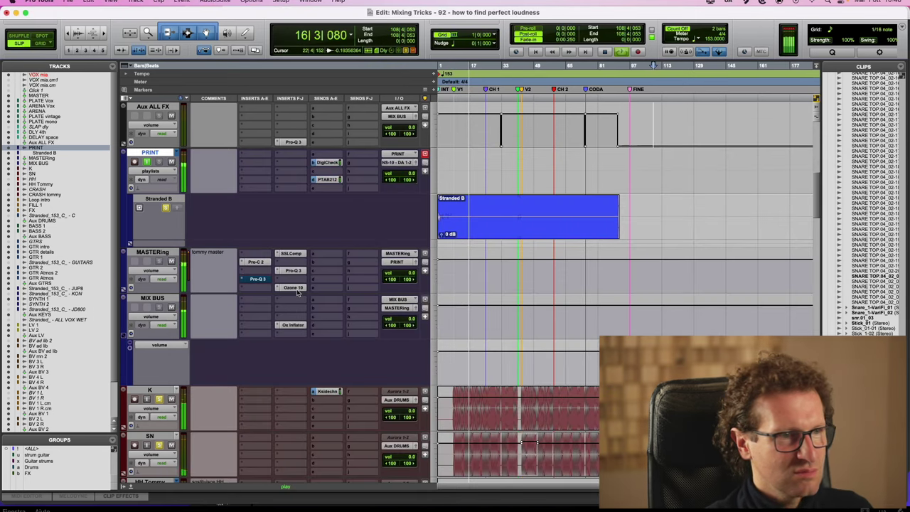
super+click(297, 289)
super+click(296, 272)
super+click(294, 255)
super+click(262, 264)
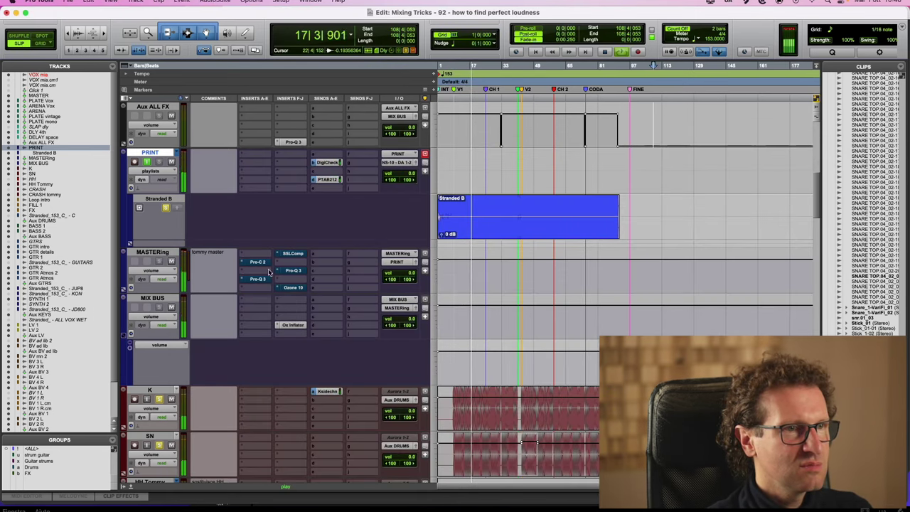
Switch to DigiCheck, check the drum levels with the mastering chain bypassed, and move its window clear of the MASTERing inserts.
key(ctrl+Up)
click(613, 337)
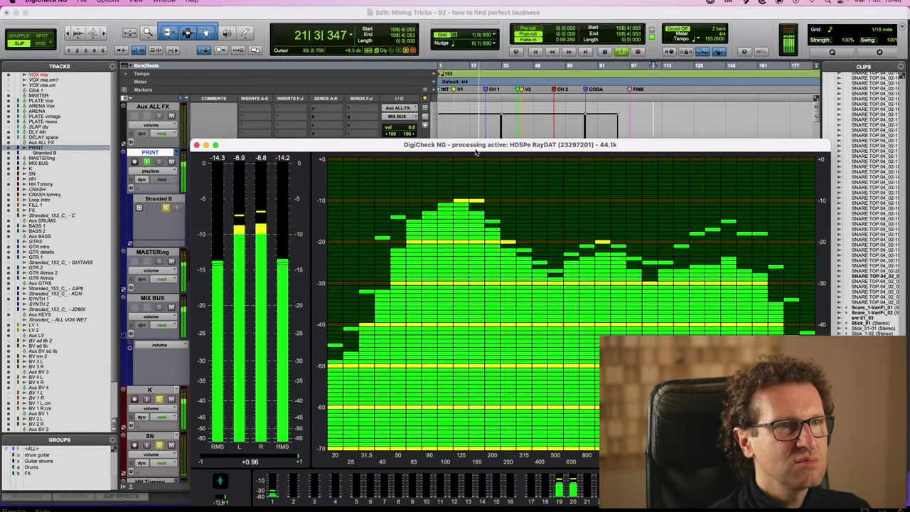
drag(475, 152, 656, 91)
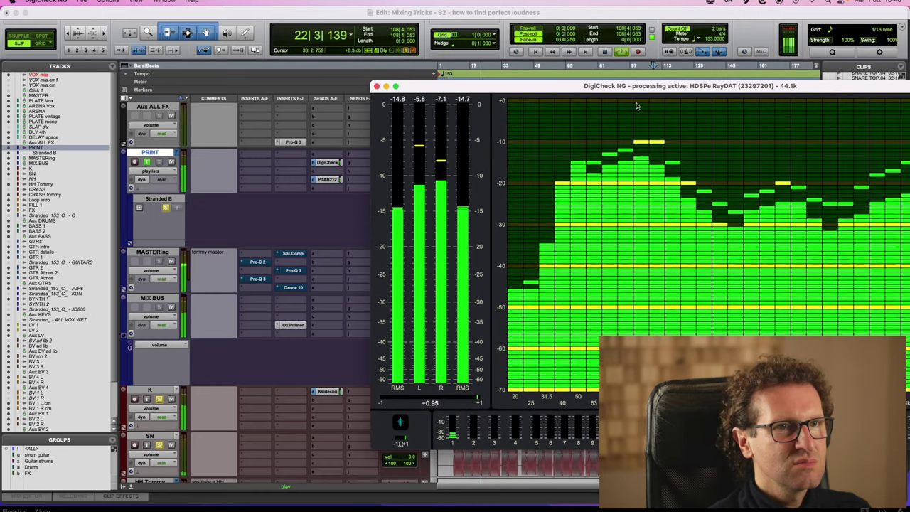
In Pro Tools, reactivate Ozone 10, SSLComp, Pro-C 2 and the first Pro-Q 3 on MASTERing, and check the drum levels in DigiCheck.
click(296, 290)
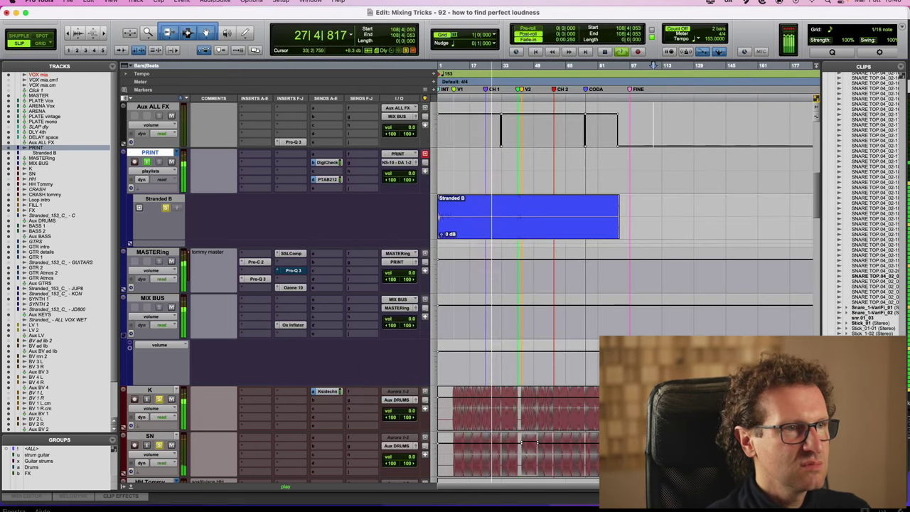
key(ctrl+Up)
click(730, 183)
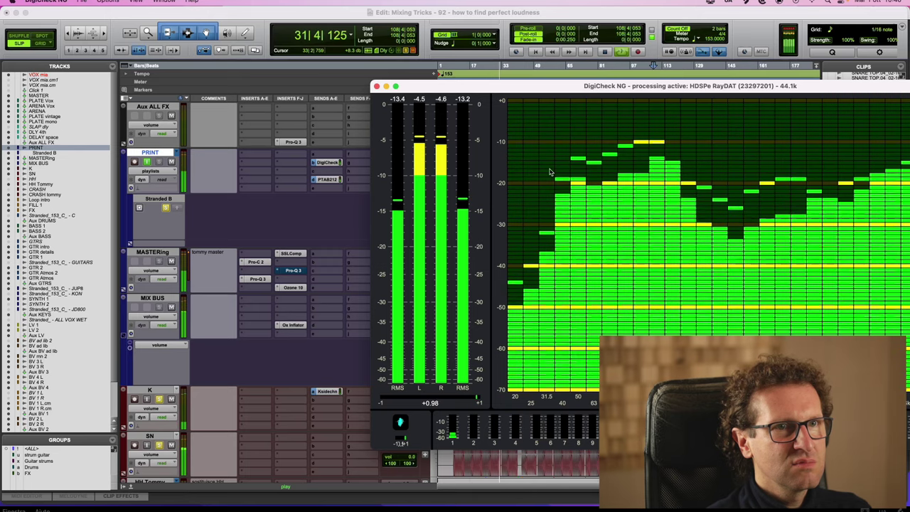
Return to Pro Tools, place the edit cursor at bar 43 and stop playback.
drag(549, 171, 448, 394)
click(524, 162)
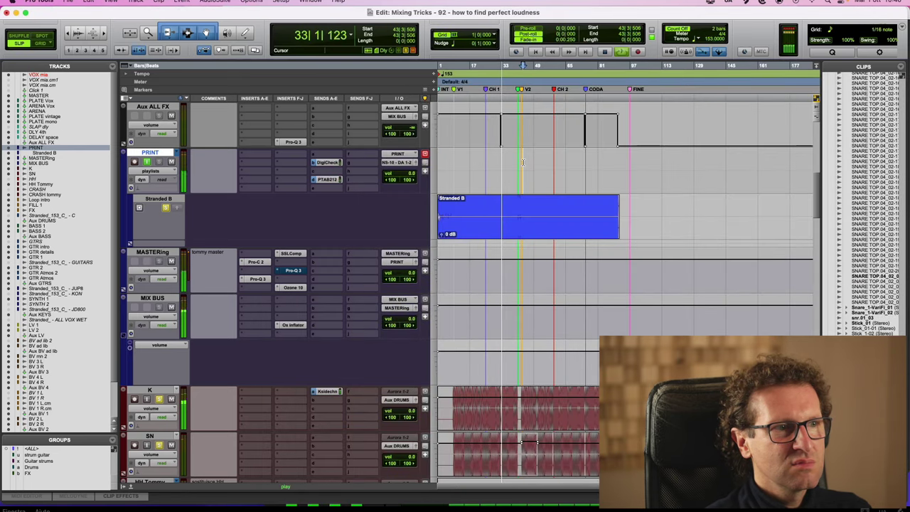
scroll(347, 172, up, 10)
key(space)
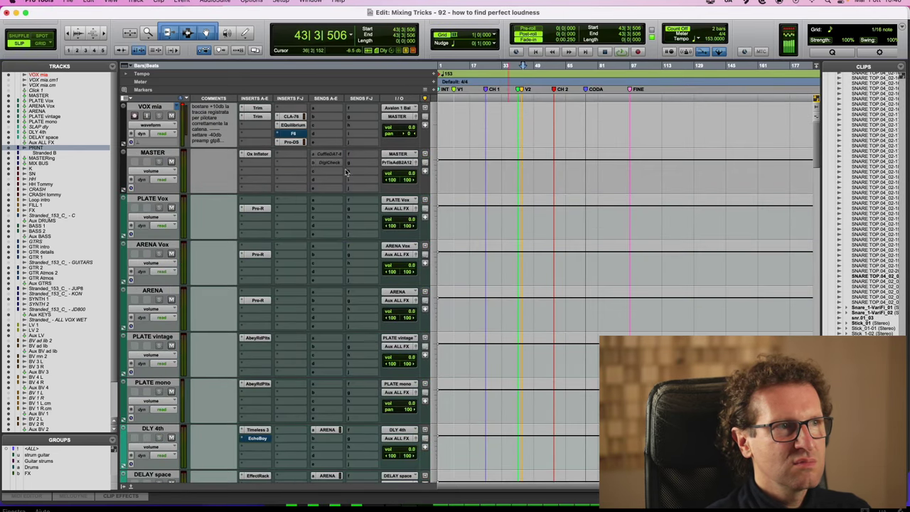
scroll(568, 169, down, 6)
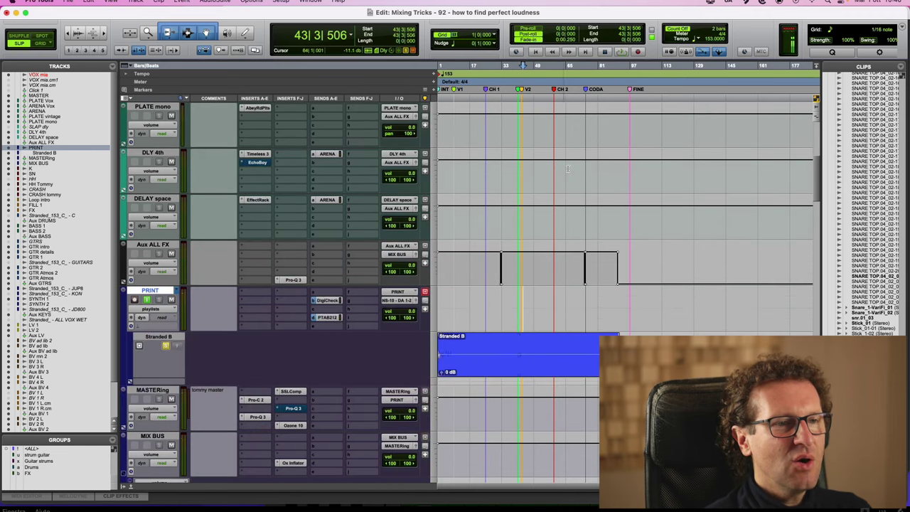
scroll(568, 168, down, 3)
Review Ozone 10, Pro-C 2, SSLComp and Pro-Q 3 on the MASTERing track, and reactivate the Pro-Q 3 that is still bypassed.
click(247, 292)
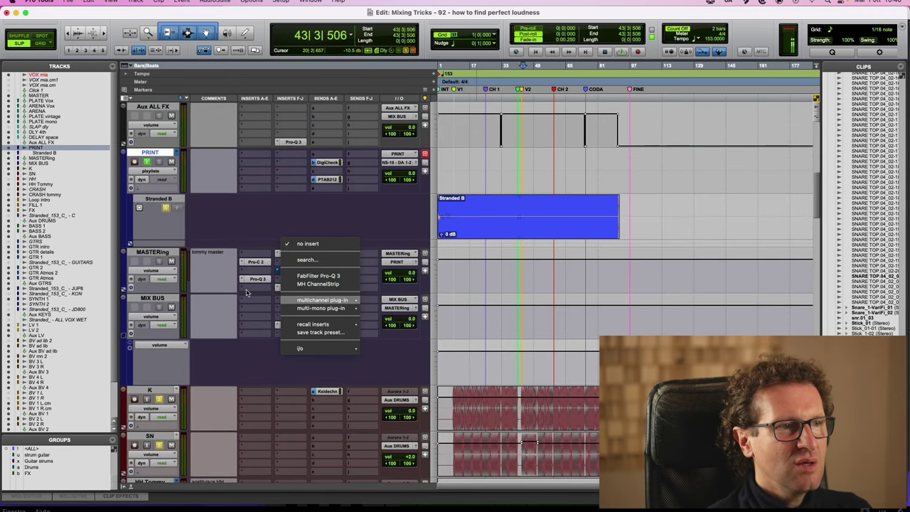
click(247, 292)
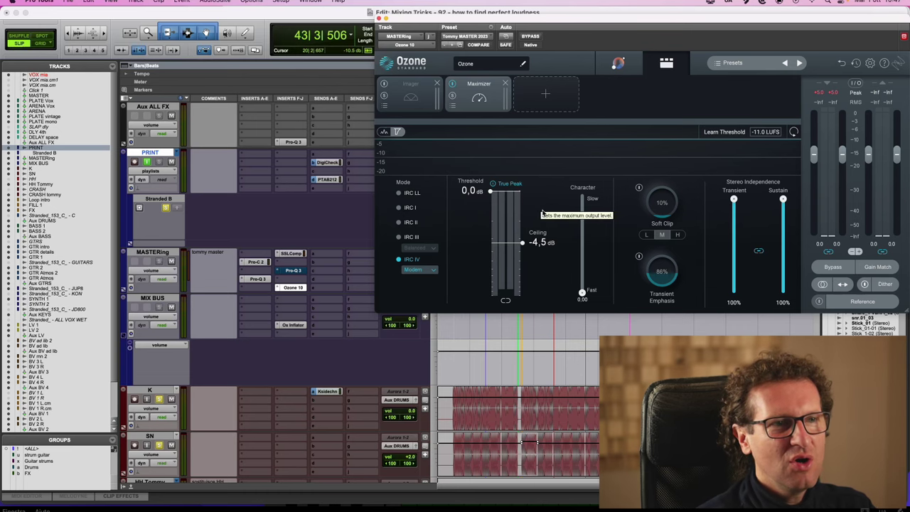
click(264, 262)
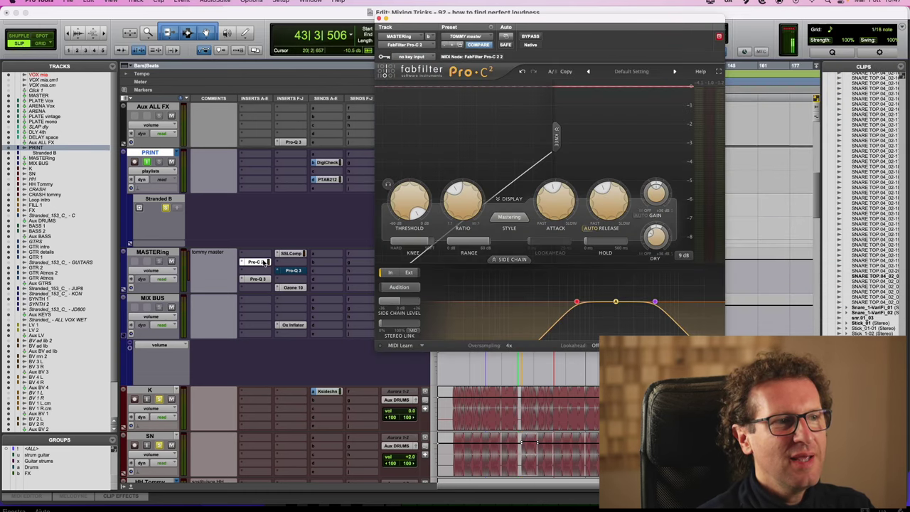
click(290, 253)
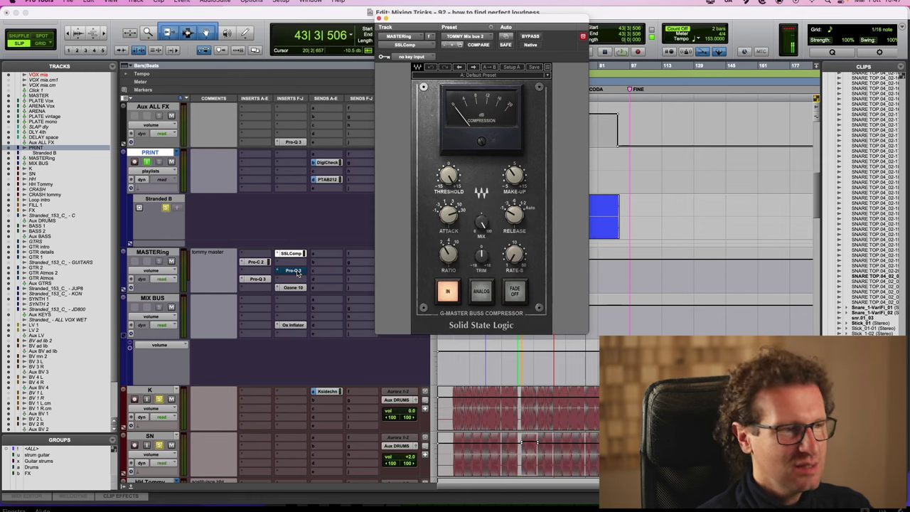
click(294, 271)
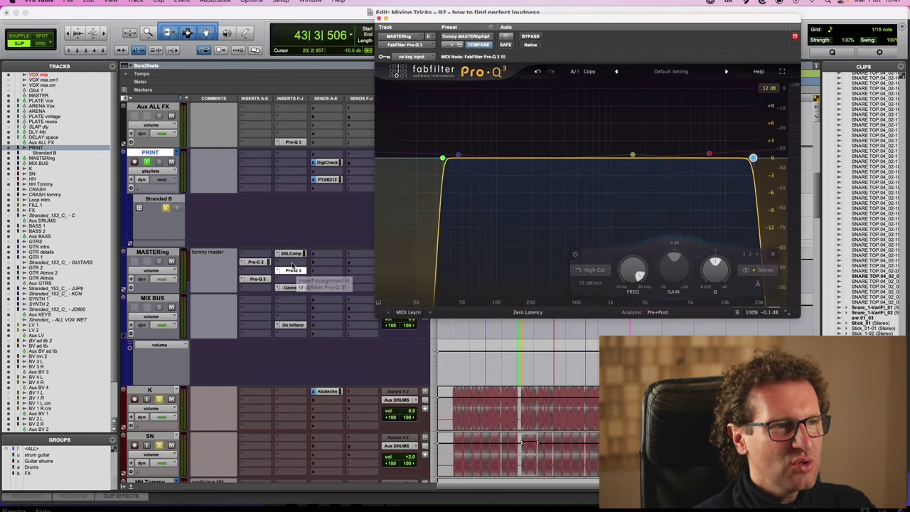
click(255, 262)
click(293, 254)
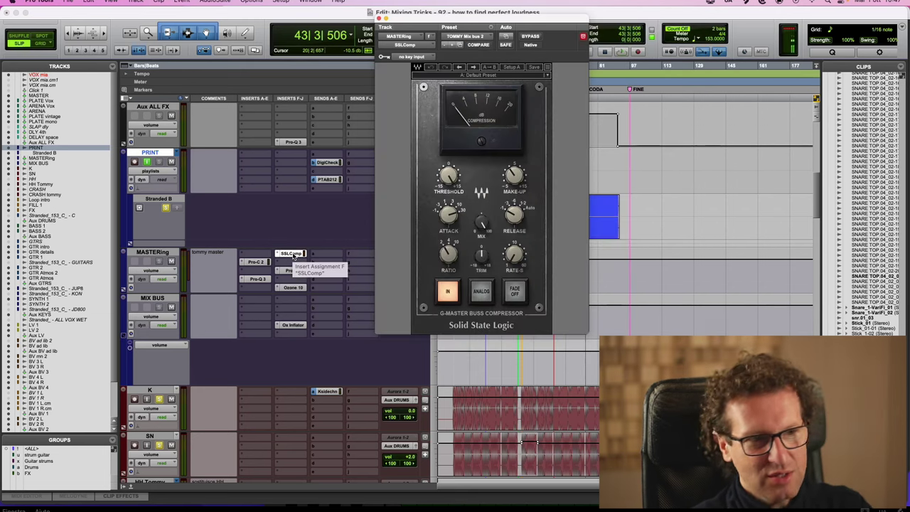
Reopen Ozone 10 on the MASTERing track and link the Maximizer's threshold and ceiling.
click(297, 291)
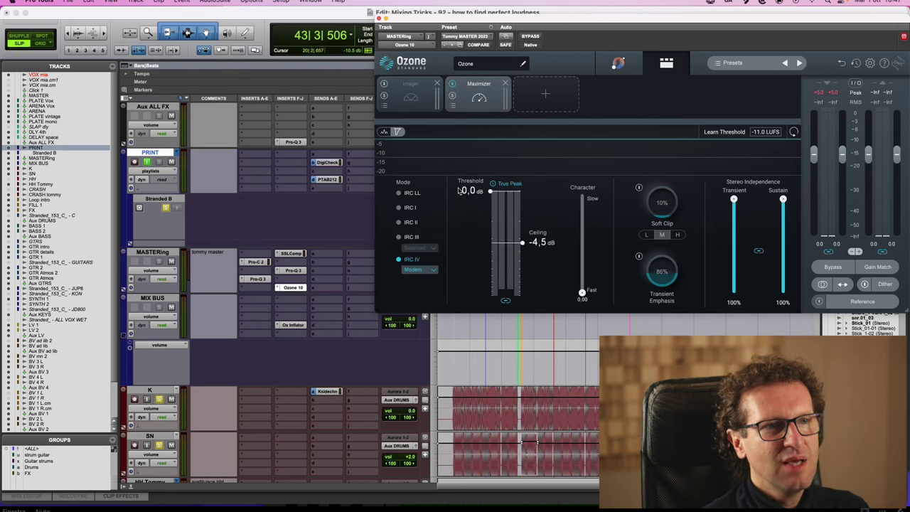
drag(459, 191, 457, 244)
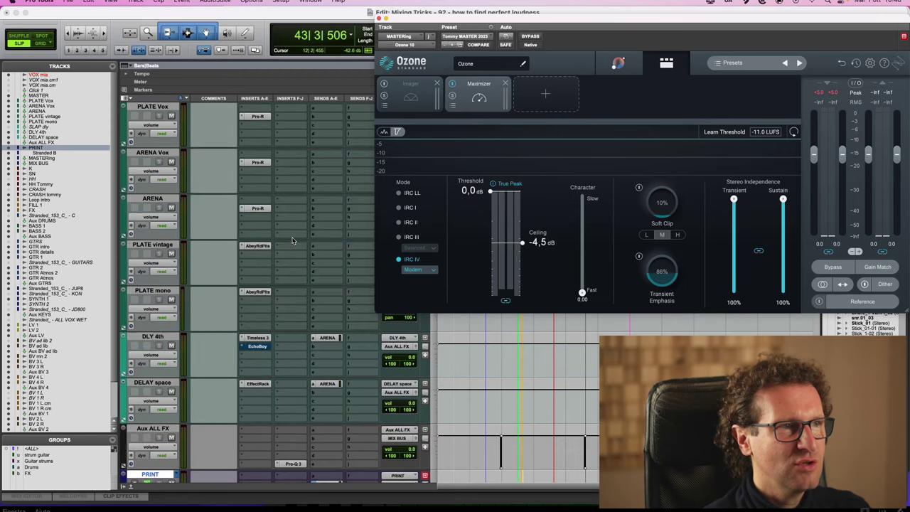
Start playback from bar 9 and check the drum levels in DigiCheck with Ozone 10's threshold at 0.0 dB and ceiling at -4.5 dB.
scroll(228, 187, up, 10)
scroll(503, 362, down, 5)
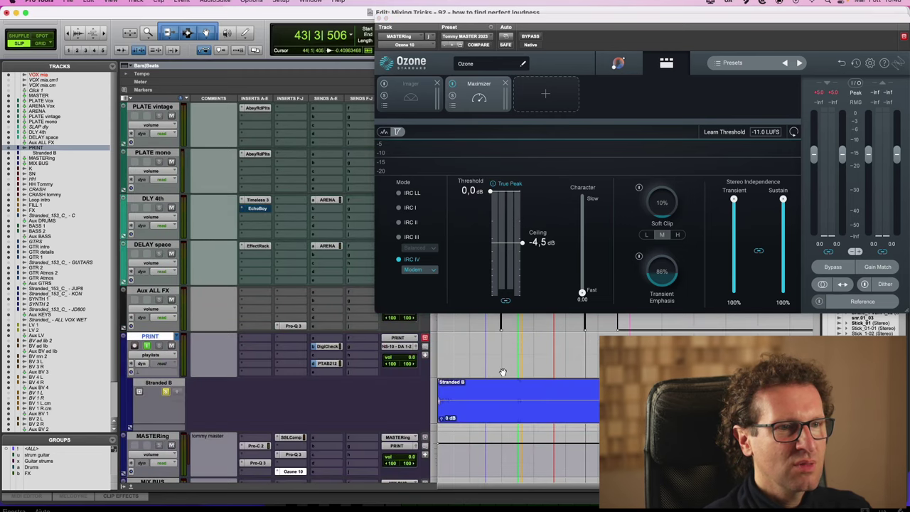
key(space)
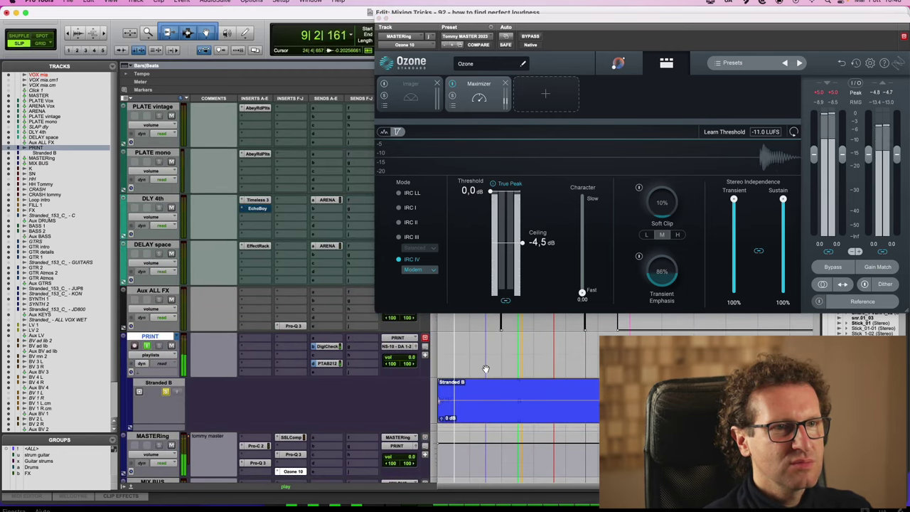
key(ctrl+Up)
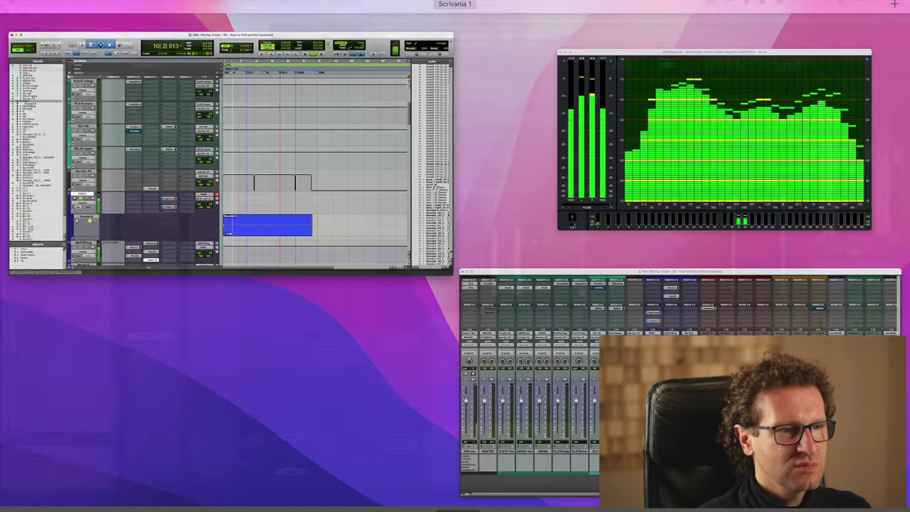
click(589, 222)
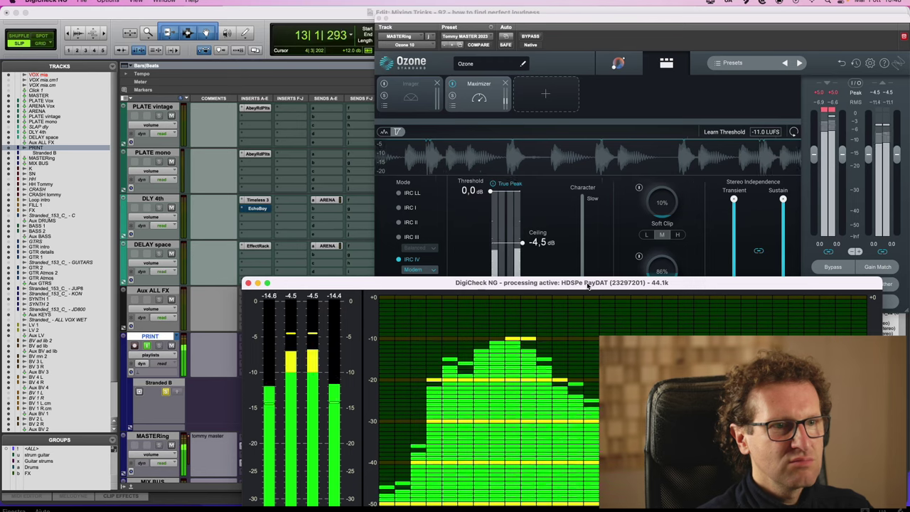
Lower the Maximizer's linked threshold and ceiling to -1.0 dB and -5.5 dB, and check the drum levels in DigiCheck.
click(491, 197)
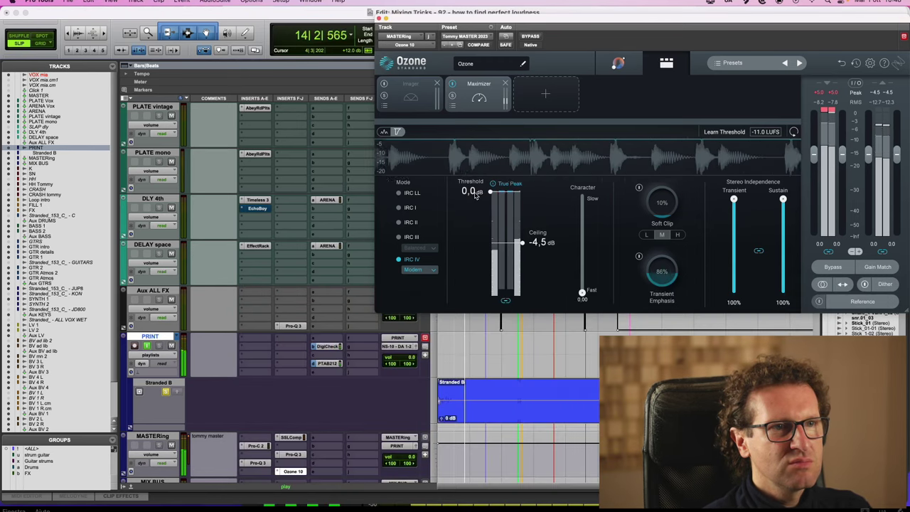
drag(476, 200, 476, 208)
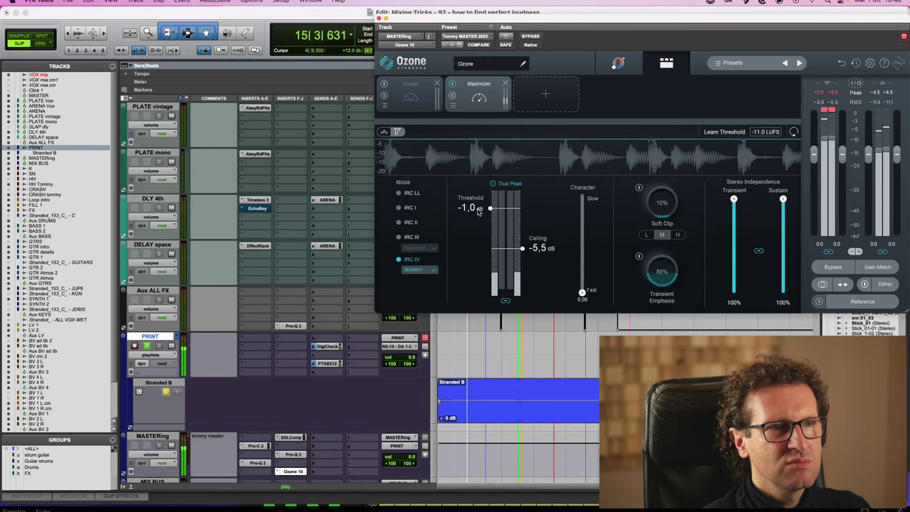
key(ctrl+Up)
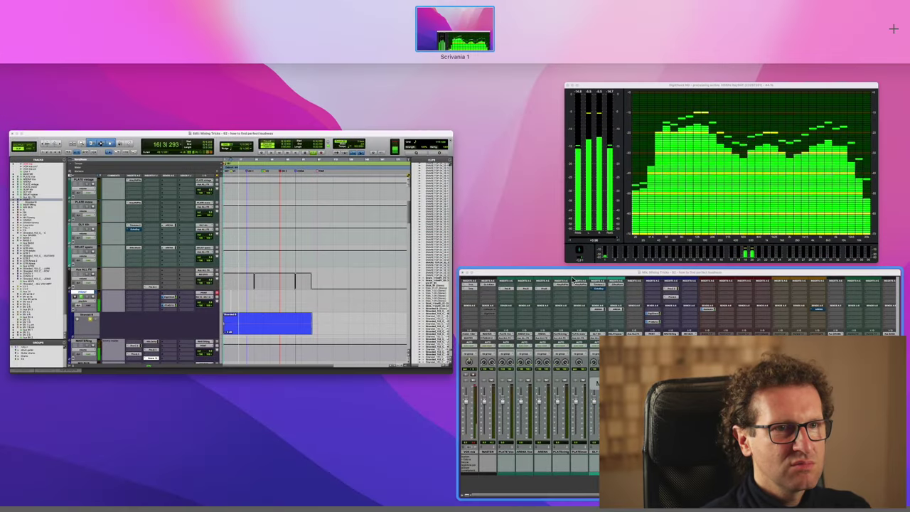
click(671, 206)
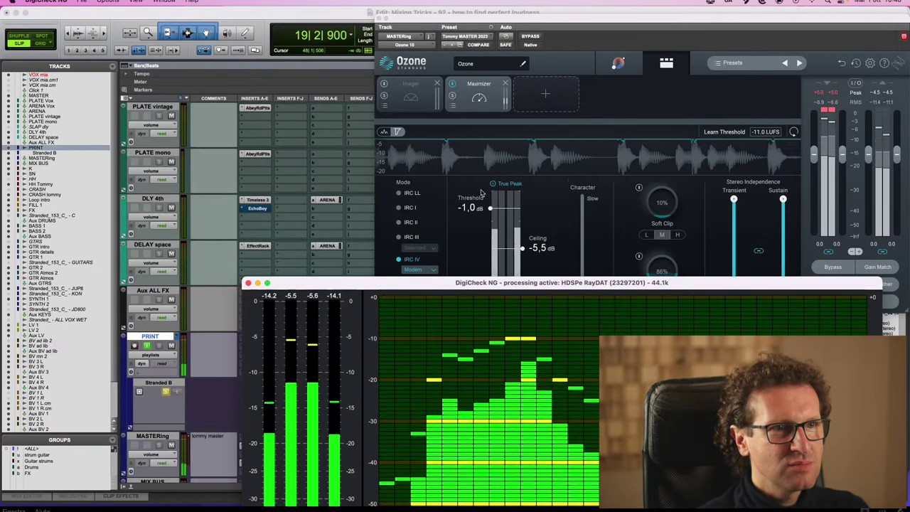
Lower the linked threshold and ceiling to -2.0 dB and -6.5 dB, and compare the levels in DigiCheck.
drag(480, 207, 479, 220)
key(ctrl+Up)
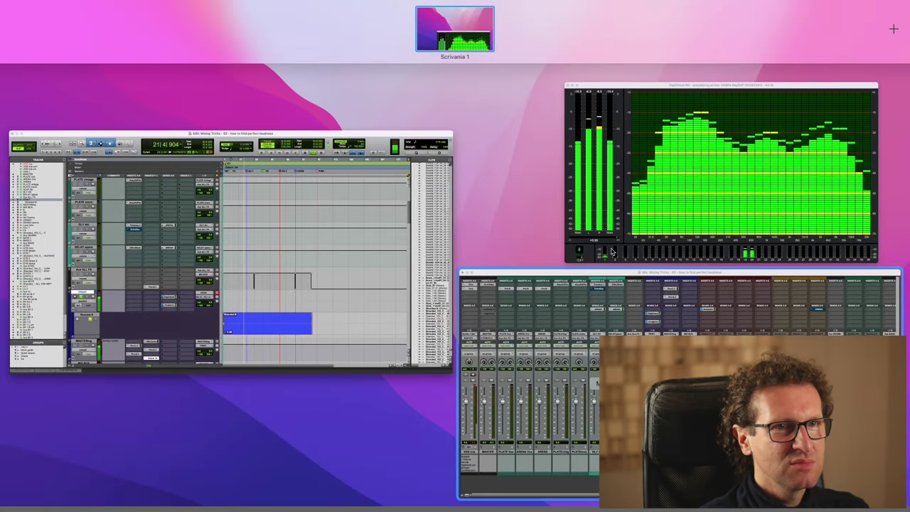
click(685, 199)
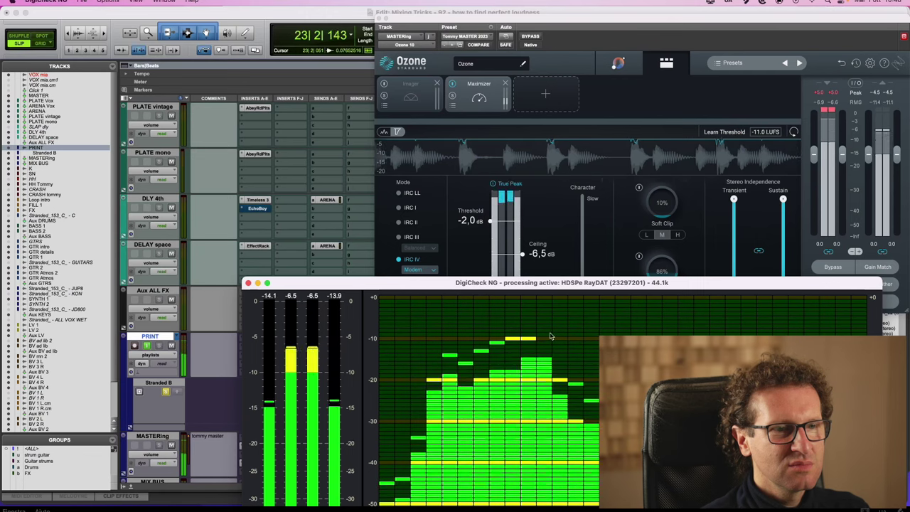
drag(557, 283, 532, 286)
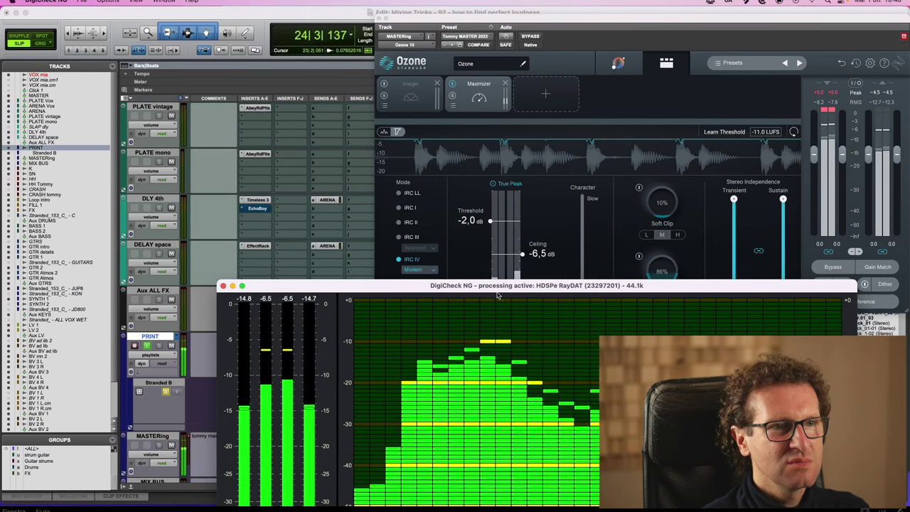
Lower the linked threshold to -3.0 dB and further to -5.6 dB with the ceiling at -10.1 dB, checking DigiCheck after each change.
click(479, 229)
drag(478, 229, 478, 237)
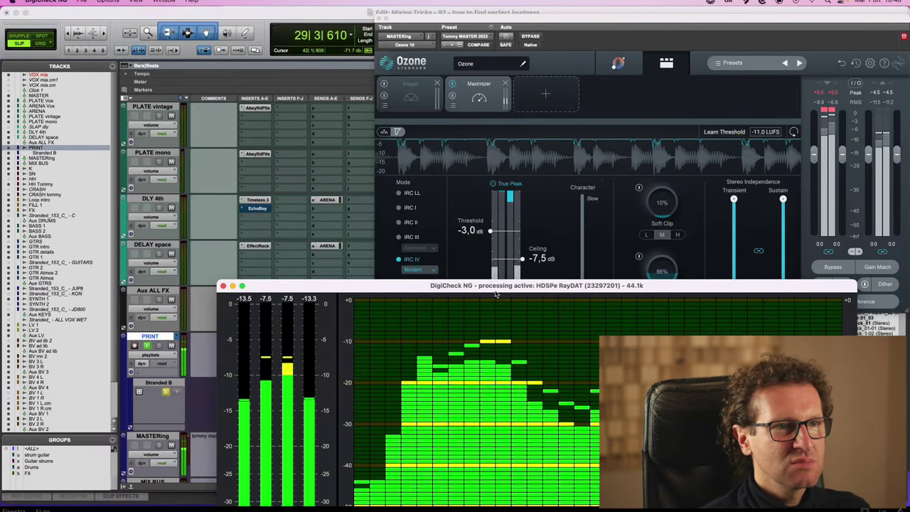
drag(478, 244, 478, 255)
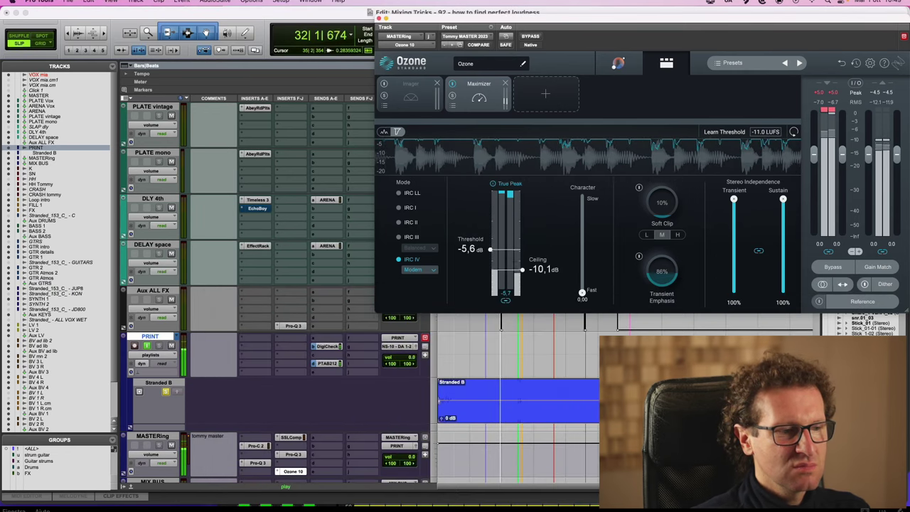
key(ctrl+Up)
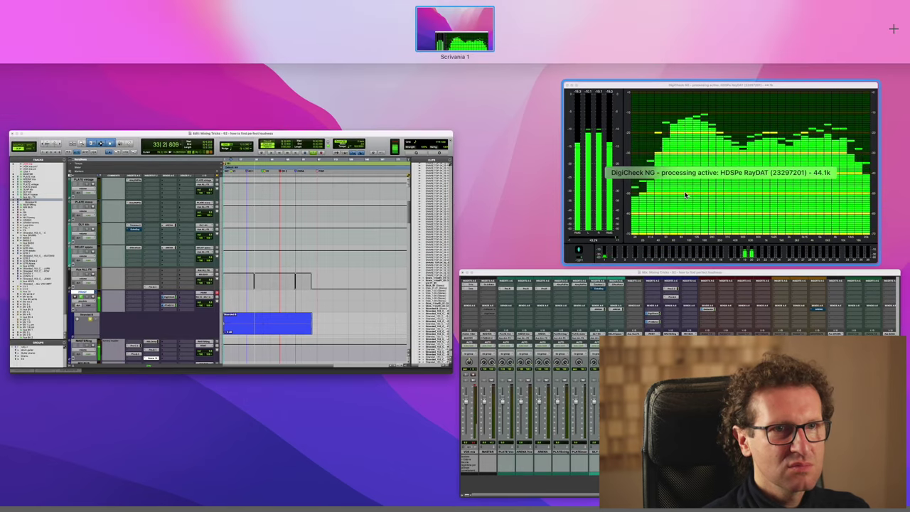
click(711, 227)
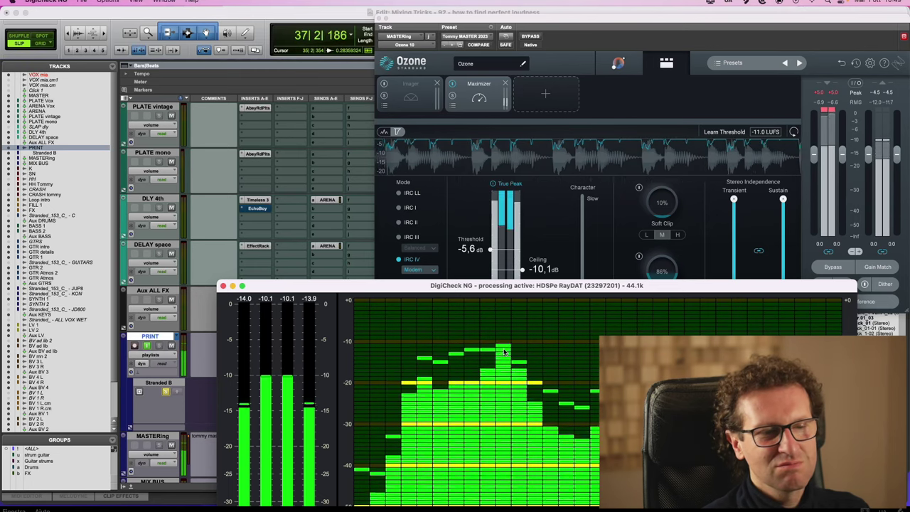
Raise the linked threshold and ceiling to -3.9 dB and -8.4 dB, and check the peaks and RMS in DigiCheck.
click(474, 258)
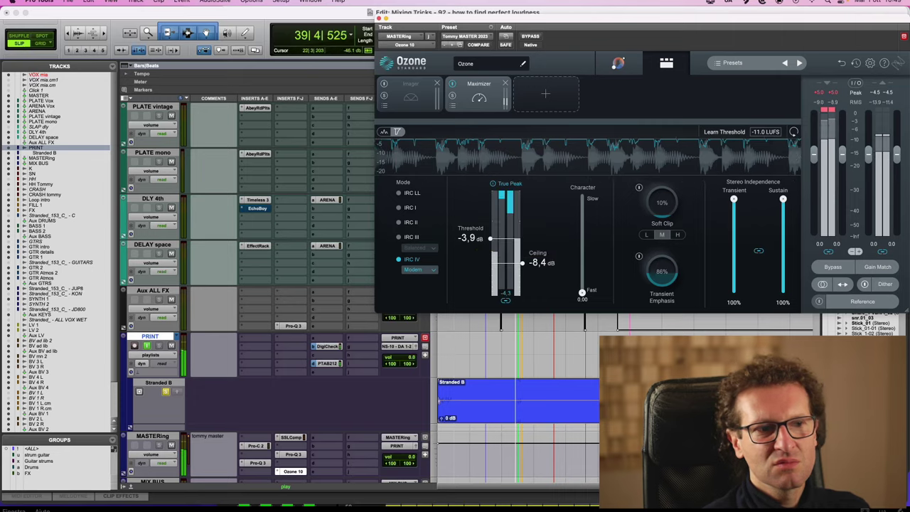
key(ctrl+Up)
click(747, 104)
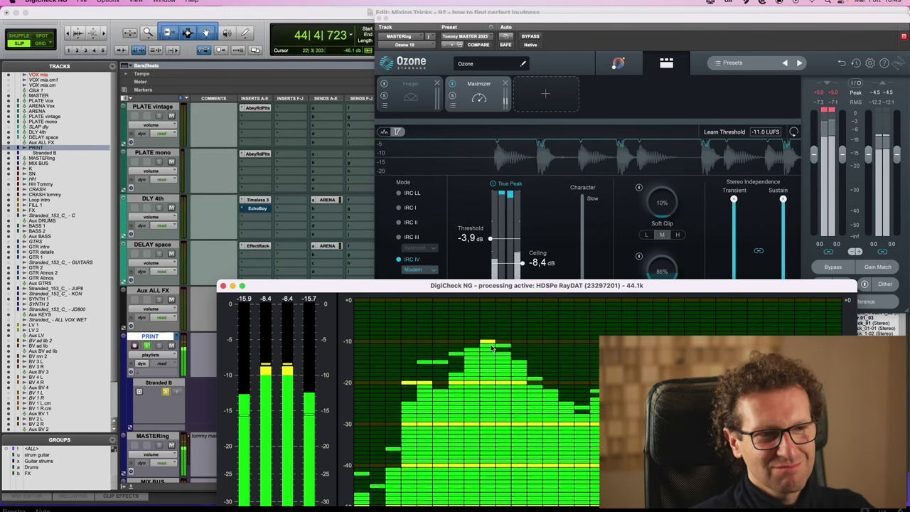
Raise the Maximizer's threshold back to -2.0 dB with the ceiling at -6.5 dB, and recheck the drum levels in DigiCheck.
click(469, 242)
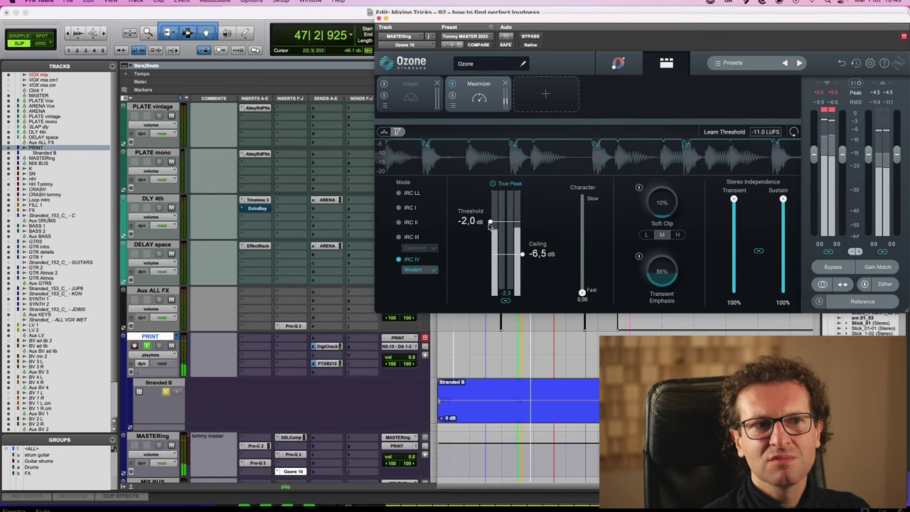
key(ctrl+Up)
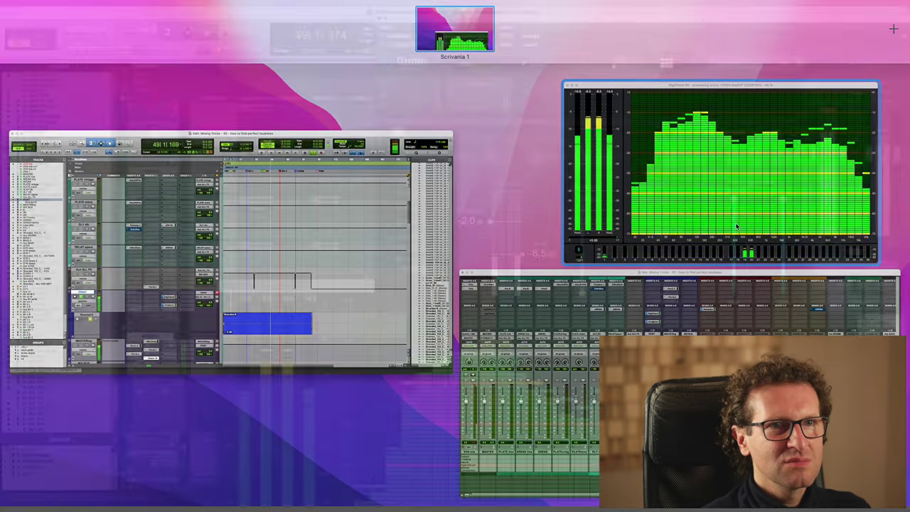
click(736, 227)
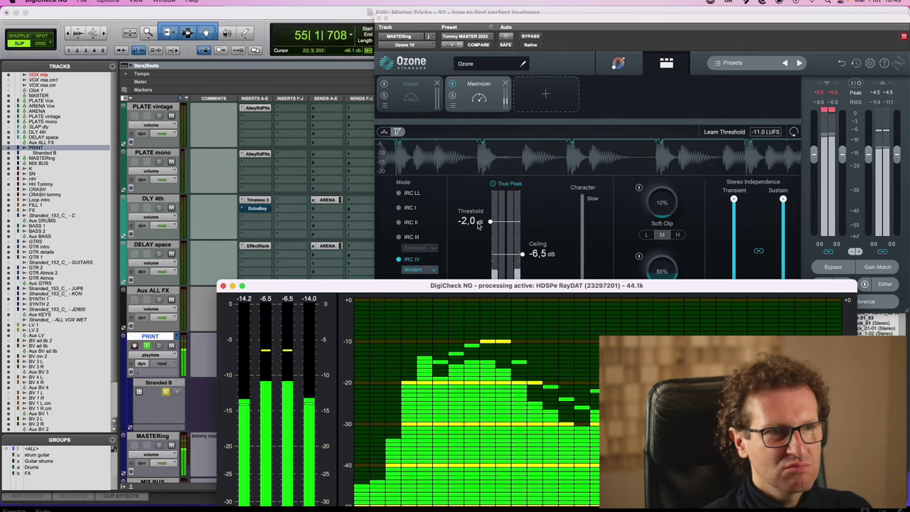
Raise the linked threshold and ceiling to 0.0 dB and -4.5 dB, and solo Loop intro, FILL 1, FX, BASS 1 and BASS 2 too.
drag(481, 215, 479, 222)
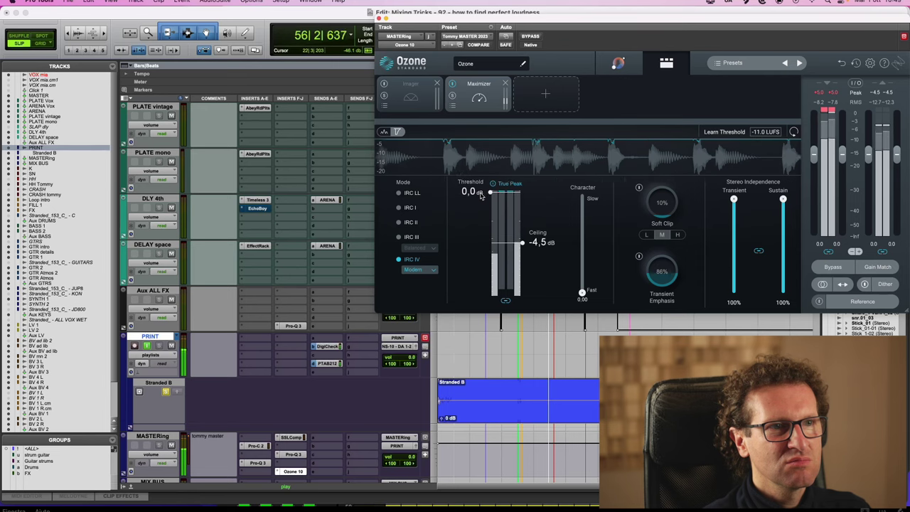
scroll(301, 362, down, 10)
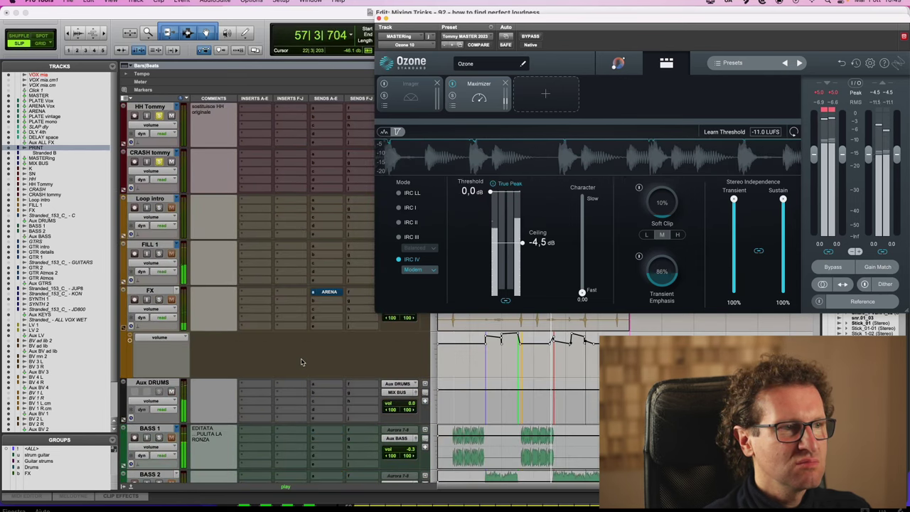
click(160, 266)
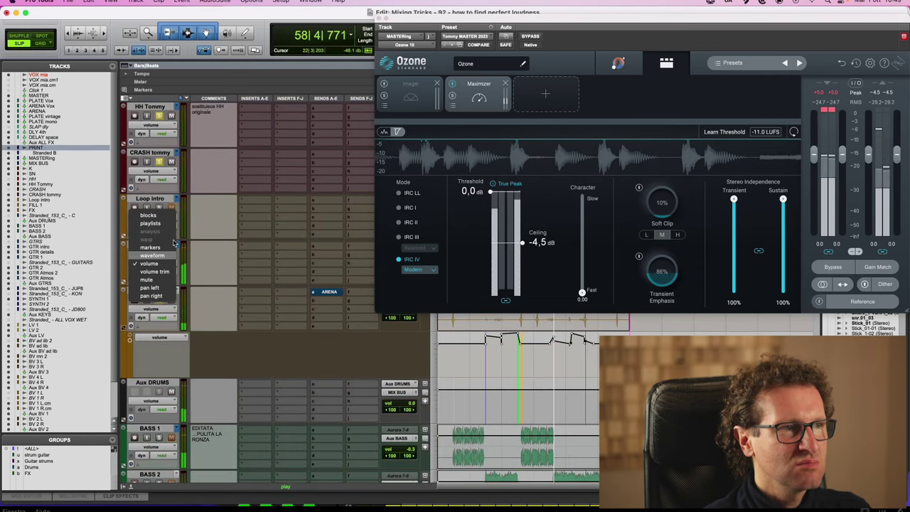
click(167, 253)
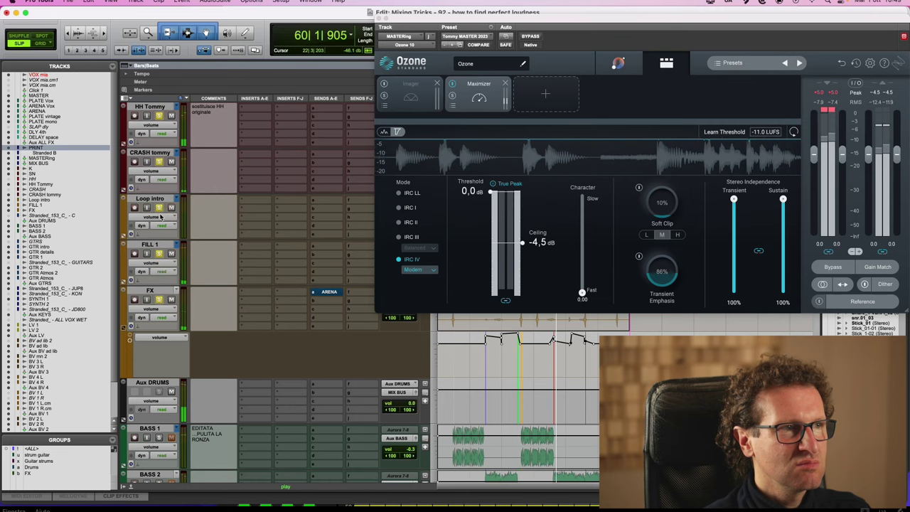
scroll(160, 217, down, 4)
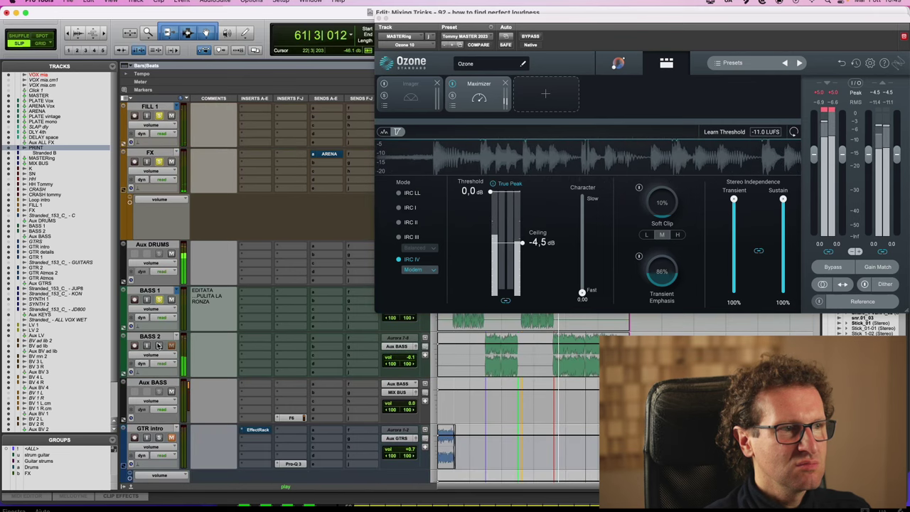
scroll(456, 388, up, 3)
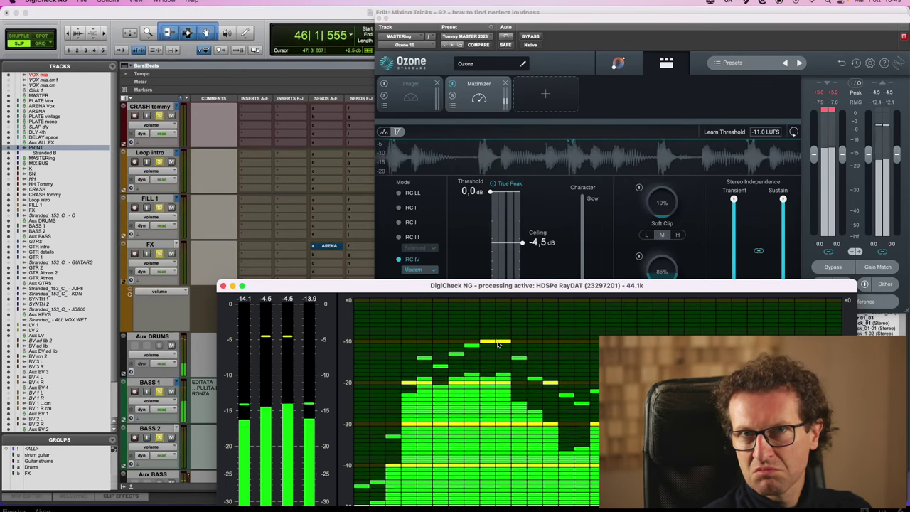
Compare the drum and bass levels in DigiCheck with the linked threshold at -2.0 dB and at -1.0 dB.
drag(481, 190, 481, 236)
key(ctrl+Up)
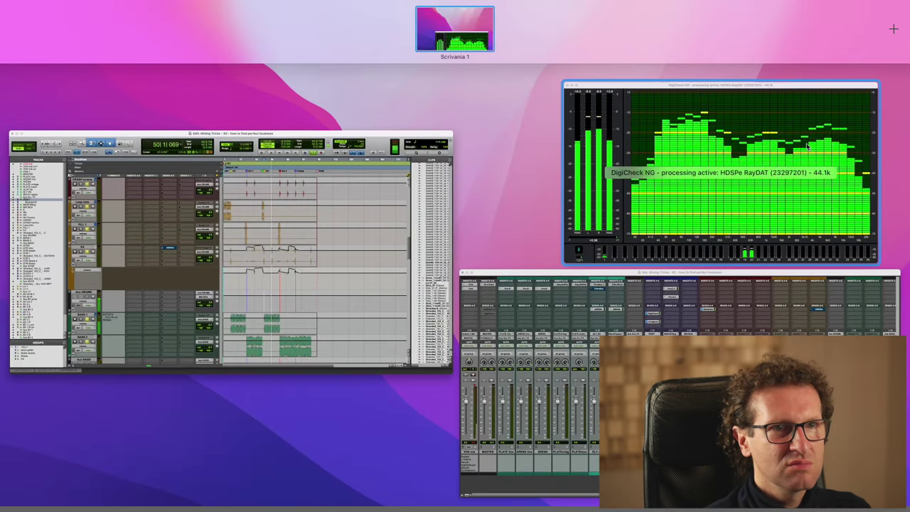
click(626, 178)
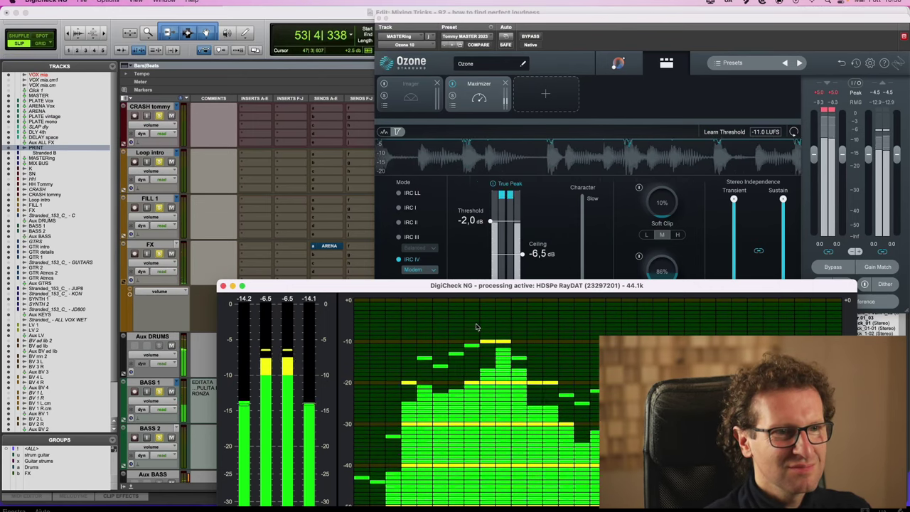
drag(478, 223, 480, 211)
key(ctrl+Up)
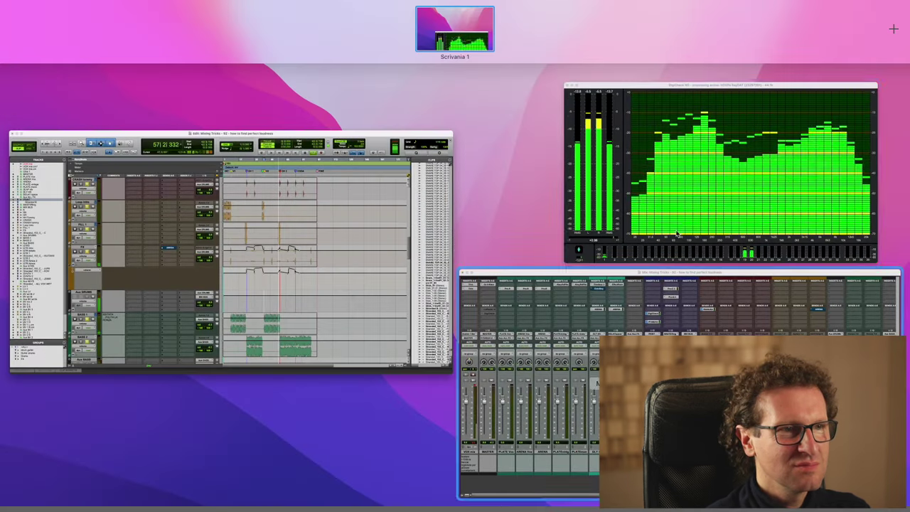
click(741, 177)
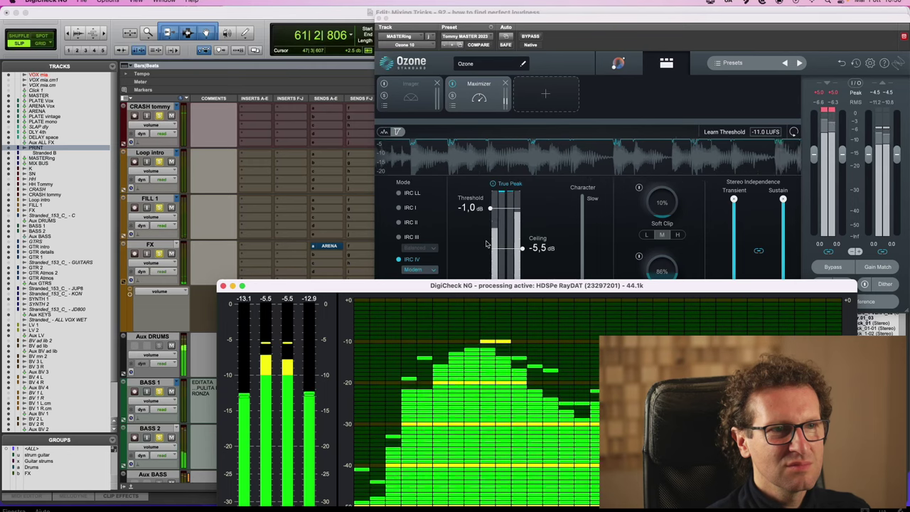
Lower the linked threshold and ceiling to -3.0 dB and -7.5 dB, and check the drum and bass levels in DigiCheck.
drag(485, 211, 489, 232)
key(ctrl+Up)
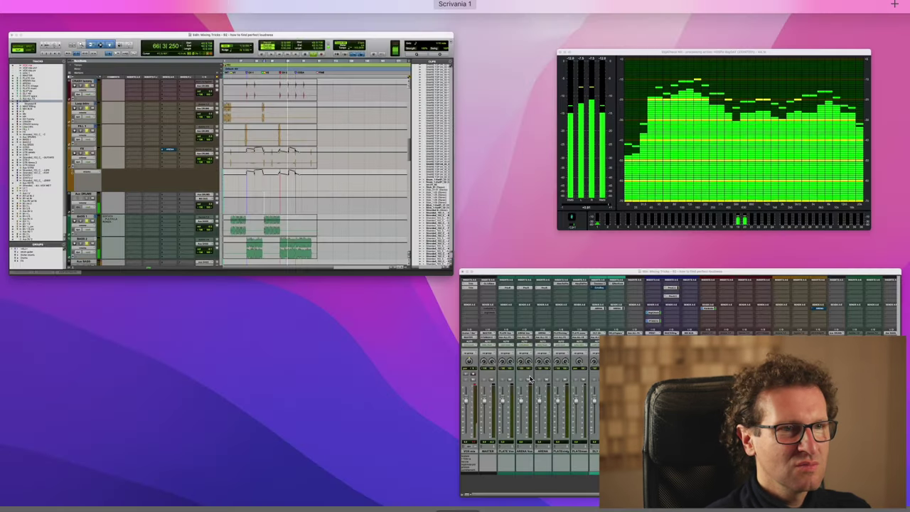
click(721, 160)
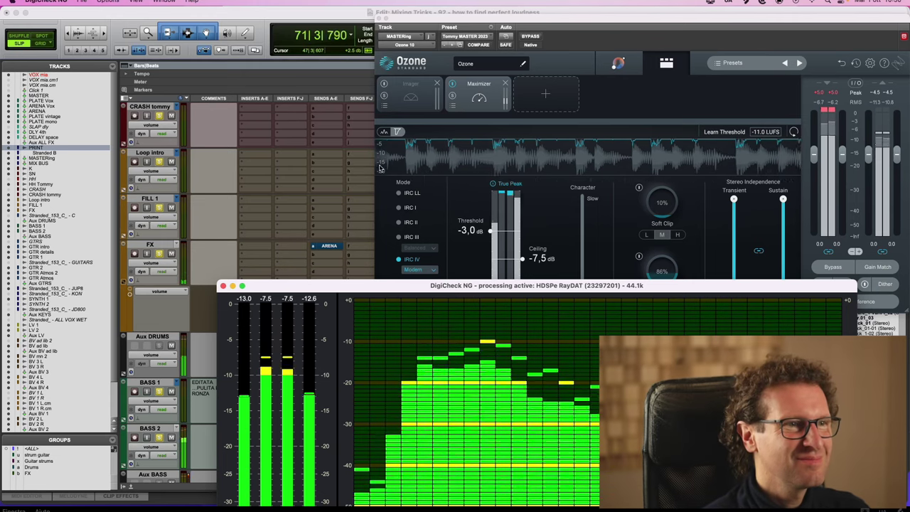
Stop playback, close the Ozone 10 window and reopen the plug-in from the MASTERing track's inserts.
click(350, 214)
click(349, 214)
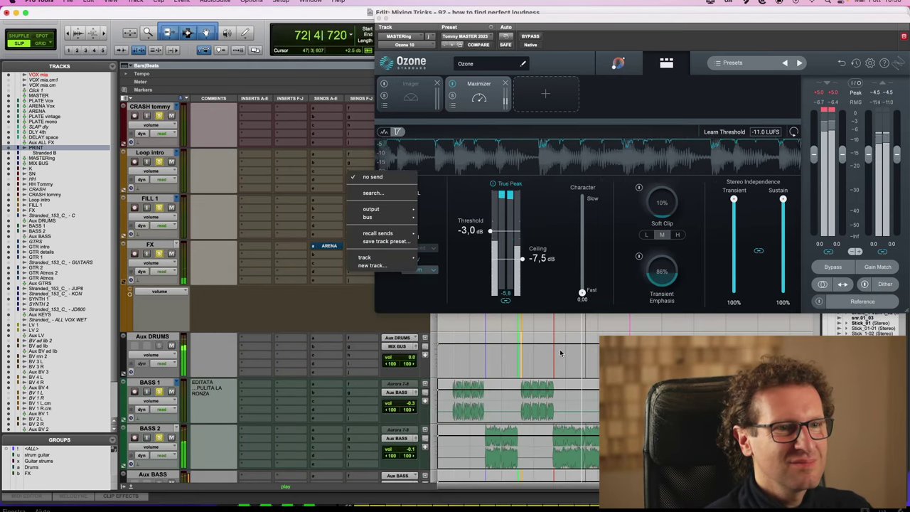
click(553, 353)
key(space)
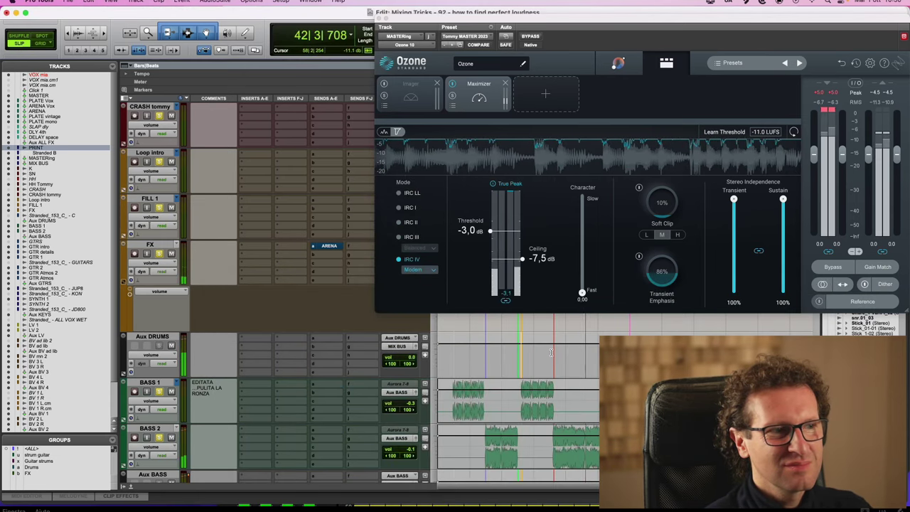
click(381, 22)
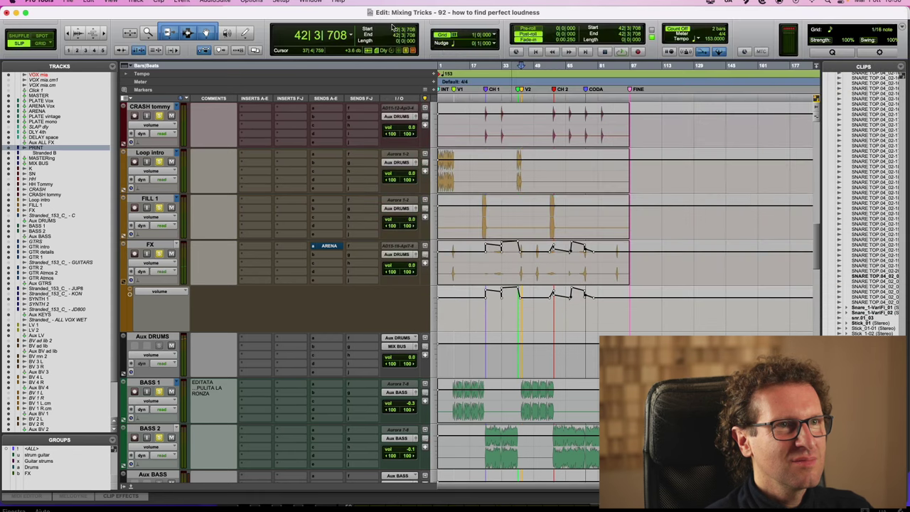
scroll(538, 242, up, 15)
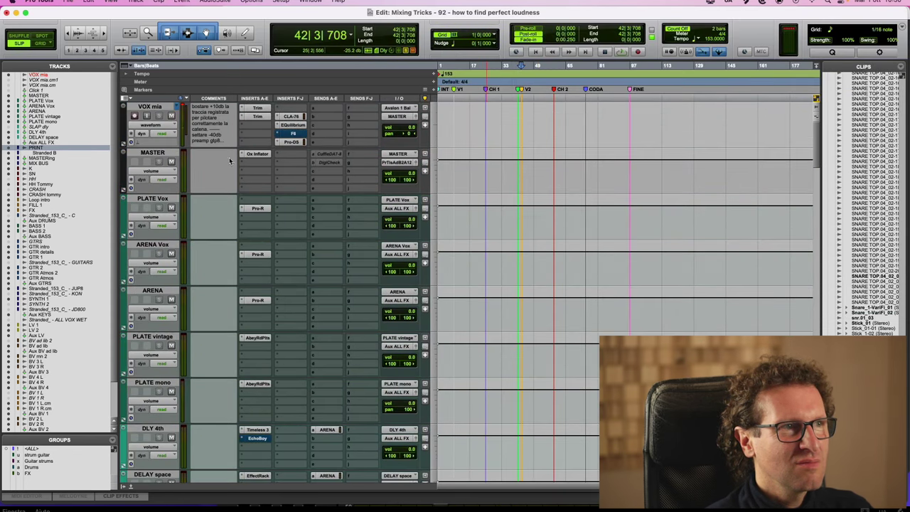
scroll(369, 192, down, 10)
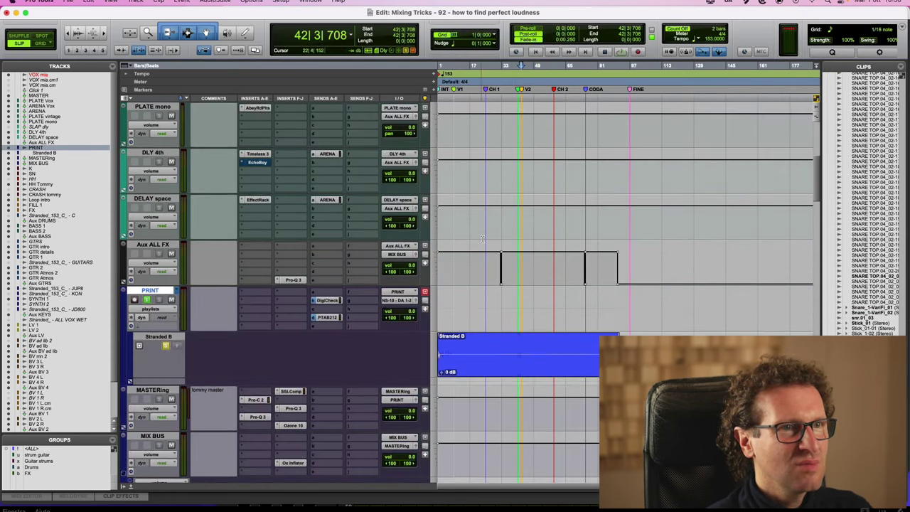
scroll(502, 250, up, 2)
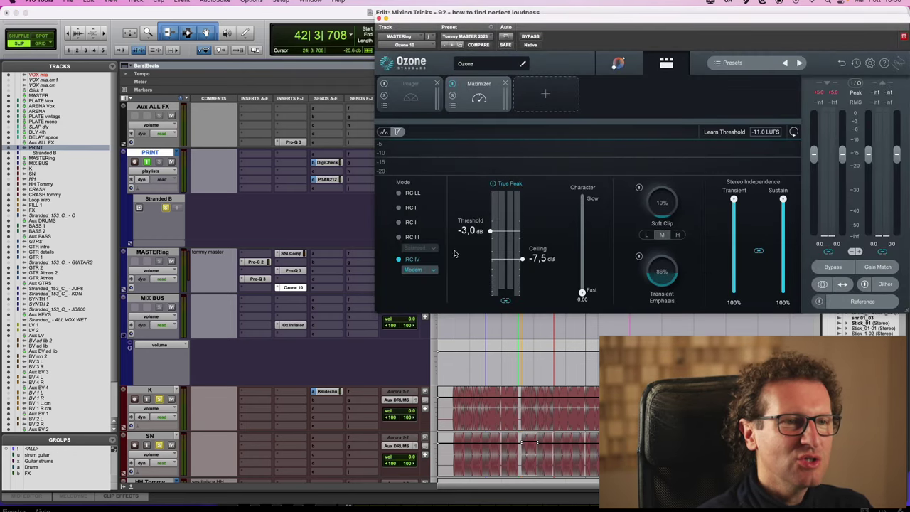
Swing the linked threshold between -1.0 dB and -4.2 dB with playback stopped, ending at -1.0 dB with the ceiling at -5.5 dB.
drag(475, 199, 479, 214)
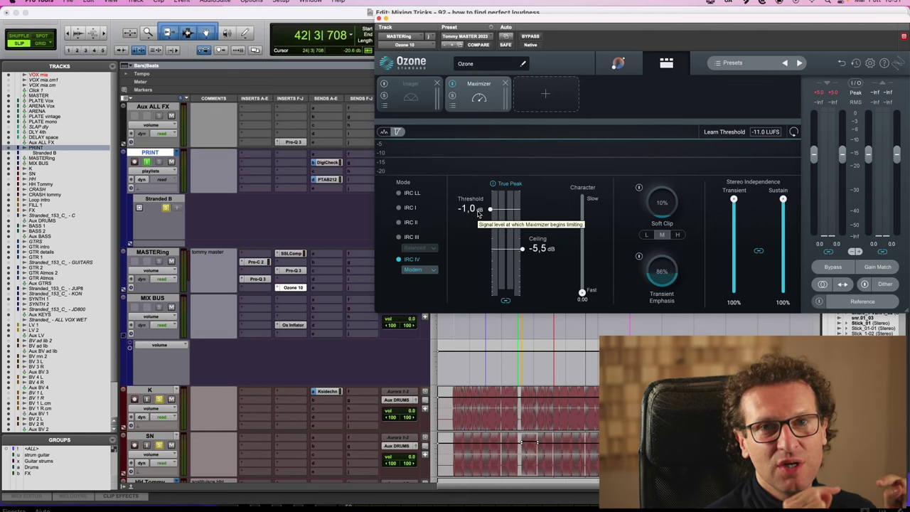
drag(479, 214, 496, 238)
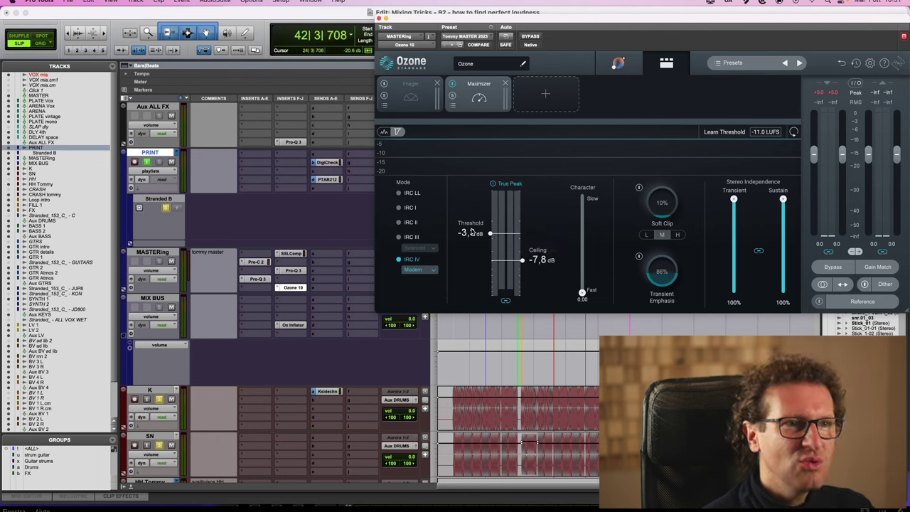
mouse_move(472, 232)
mouse_down()
mouse_move(476, 213)
mouse_move(480, 237)
mouse_up()
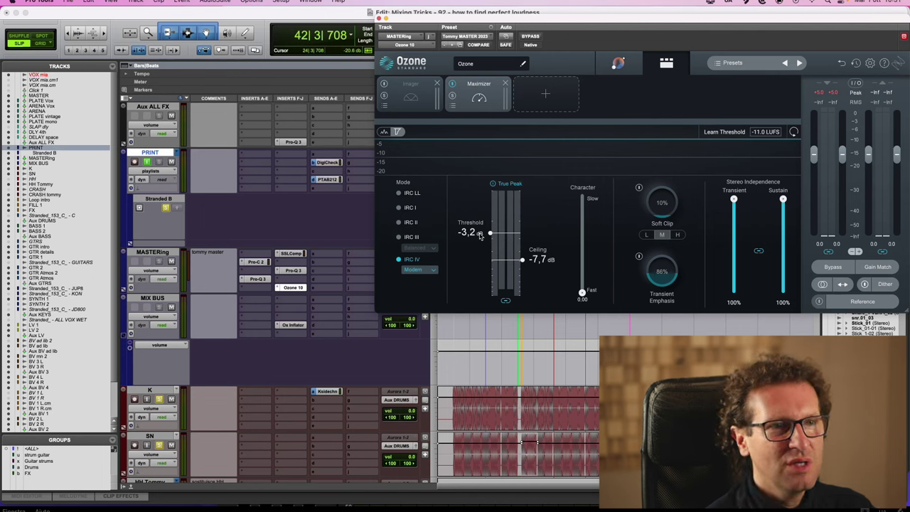
drag(481, 236, 488, 212)
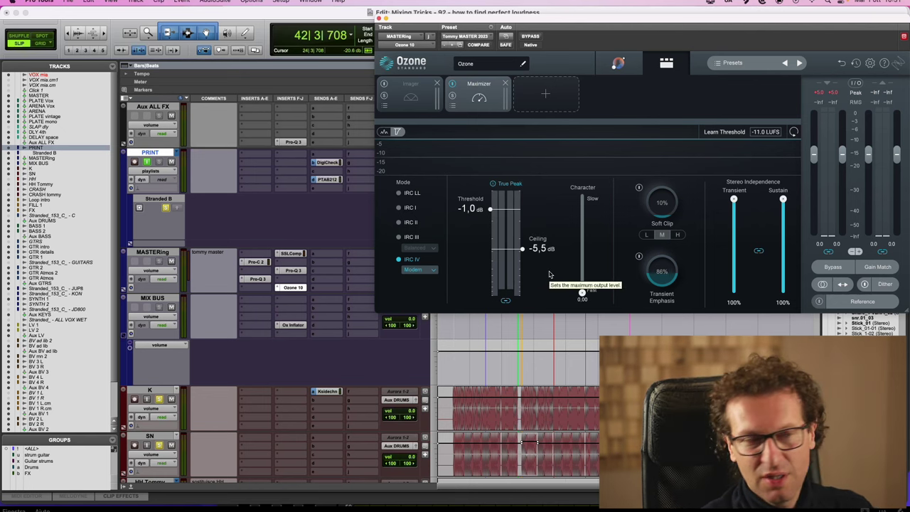
drag(468, 209, 471, 243)
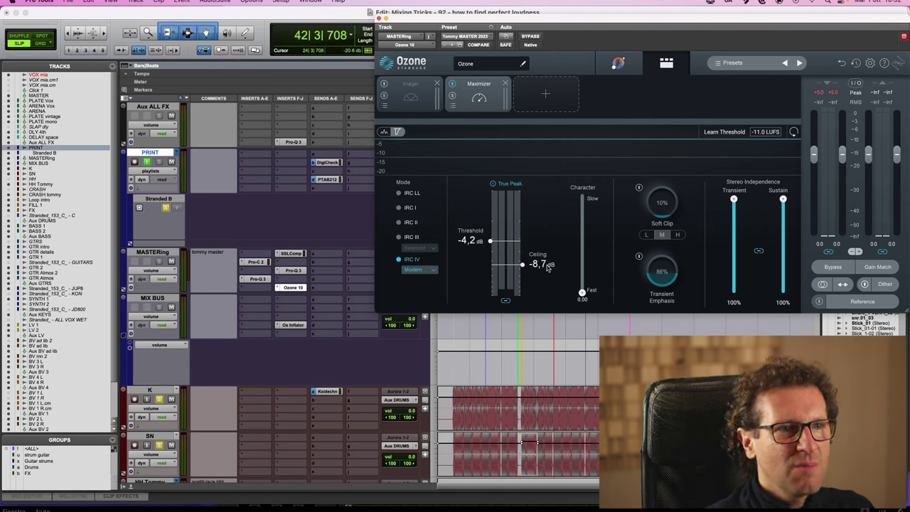
drag(490, 241, 501, 210)
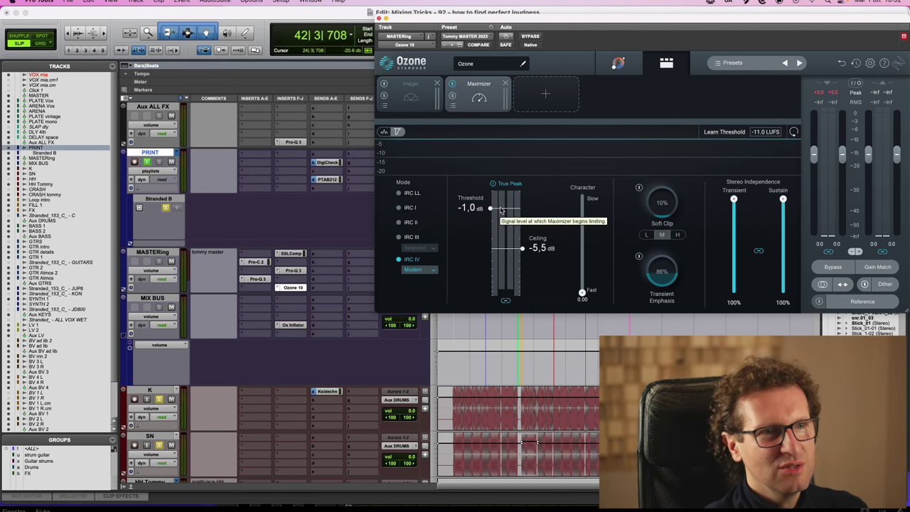
Move the linked threshold between -1.0 dB, -2.0 dB and -3.0 dB, ending at -1.4 dB with the ceiling at -5.9 dB.
drag(501, 210, 499, 225)
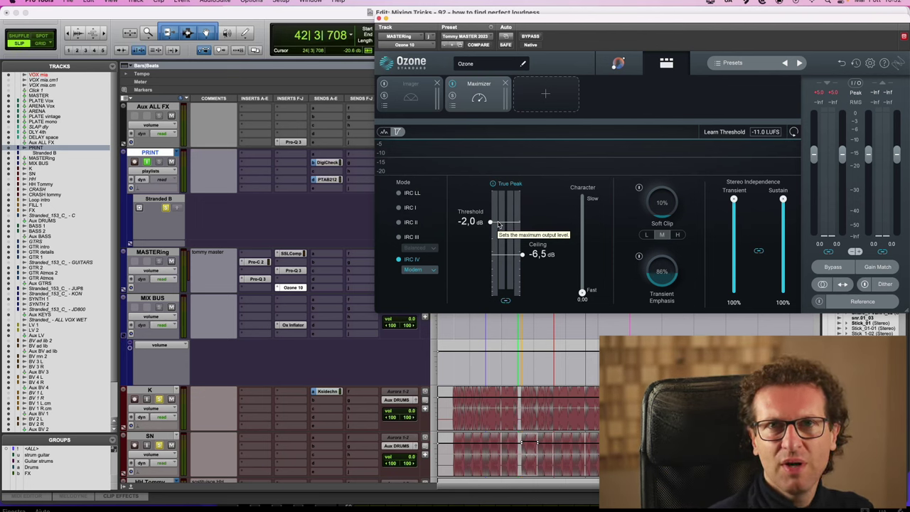
drag(499, 224, 501, 208)
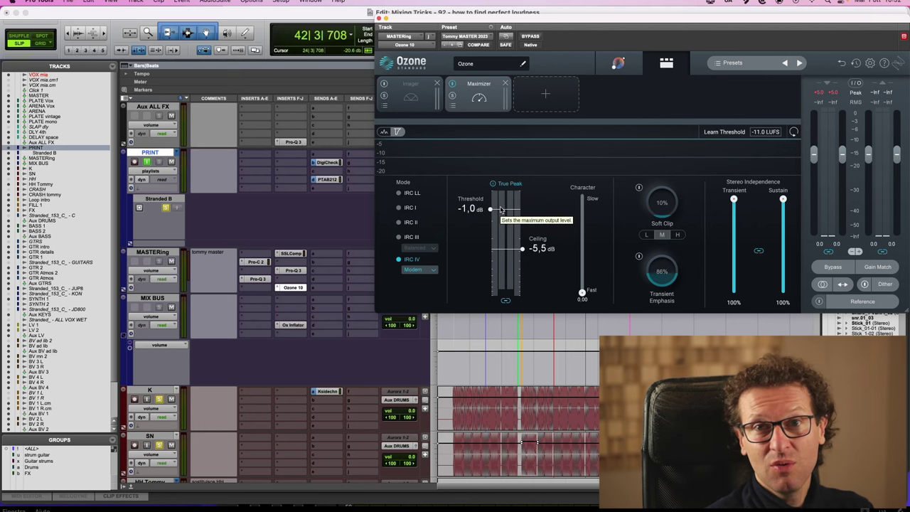
drag(501, 209, 501, 231)
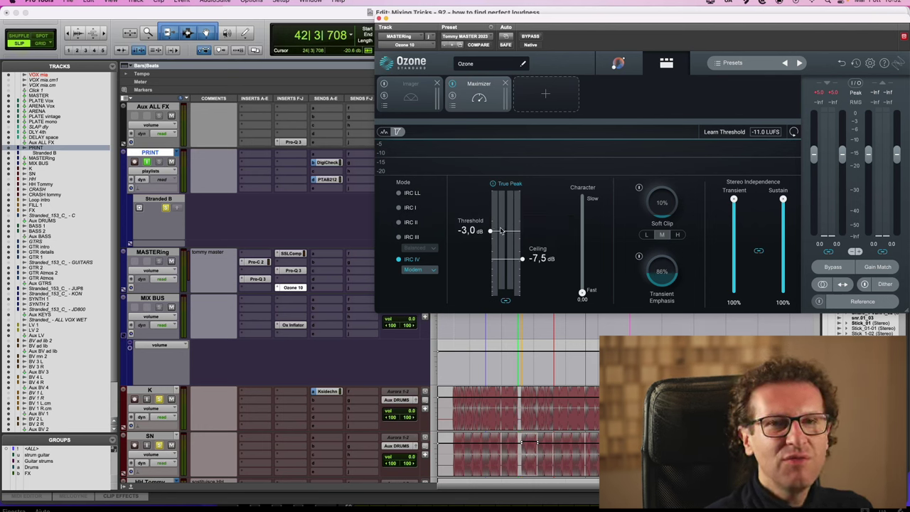
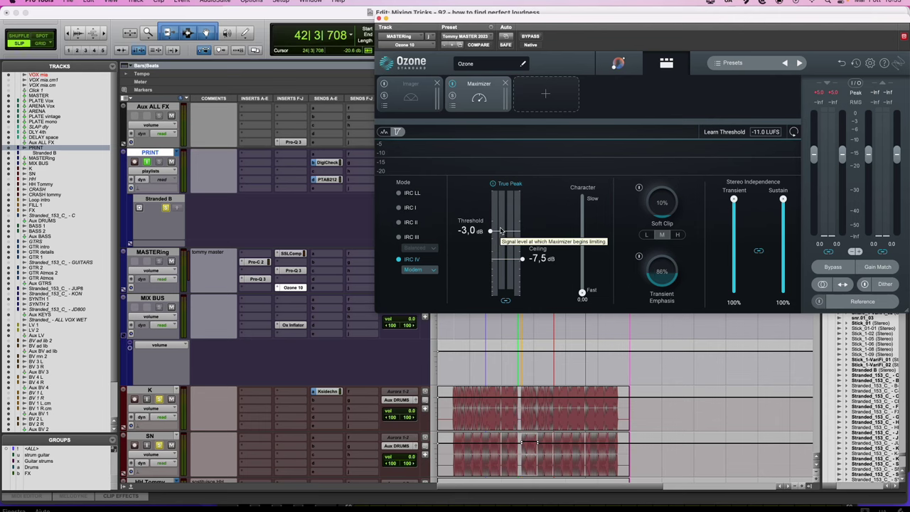
drag(492, 237, 500, 217)
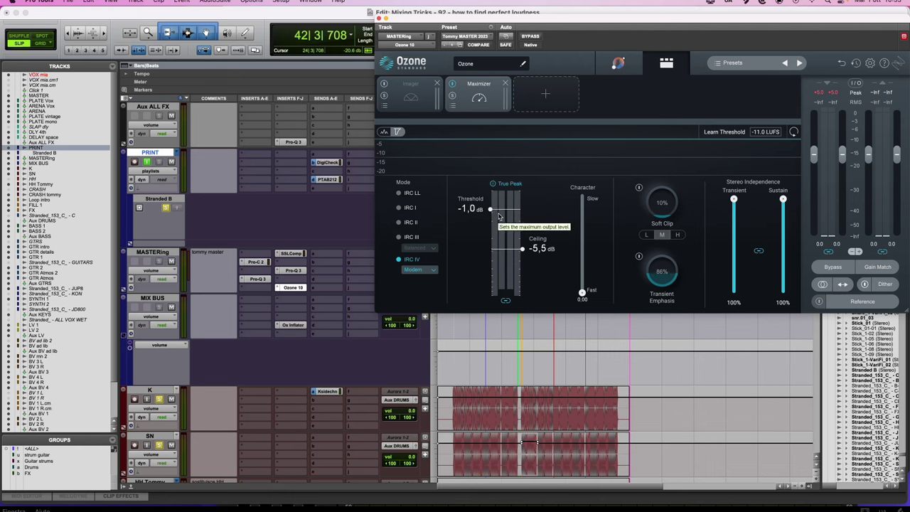
mouse_move(499, 217)
mouse_down()
mouse_move(500, 226)
mouse_move(504, 216)
mouse_up()
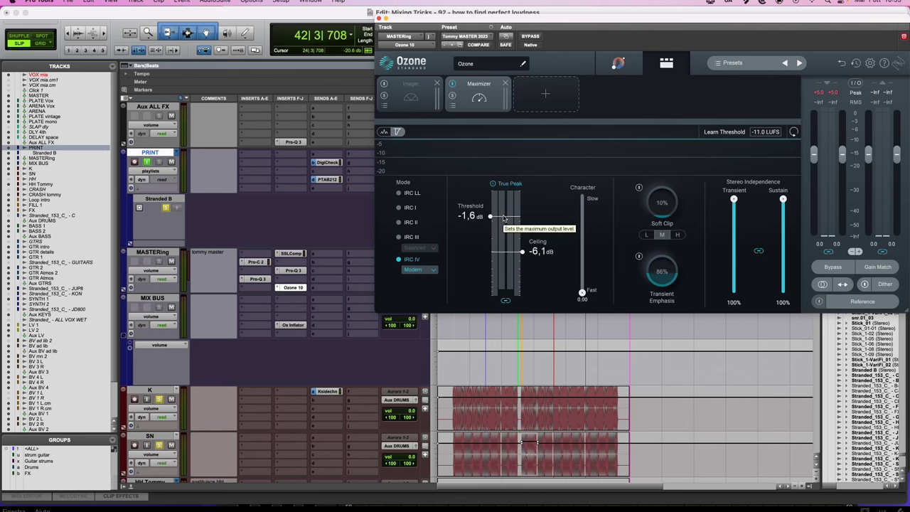
drag(491, 217, 494, 214)
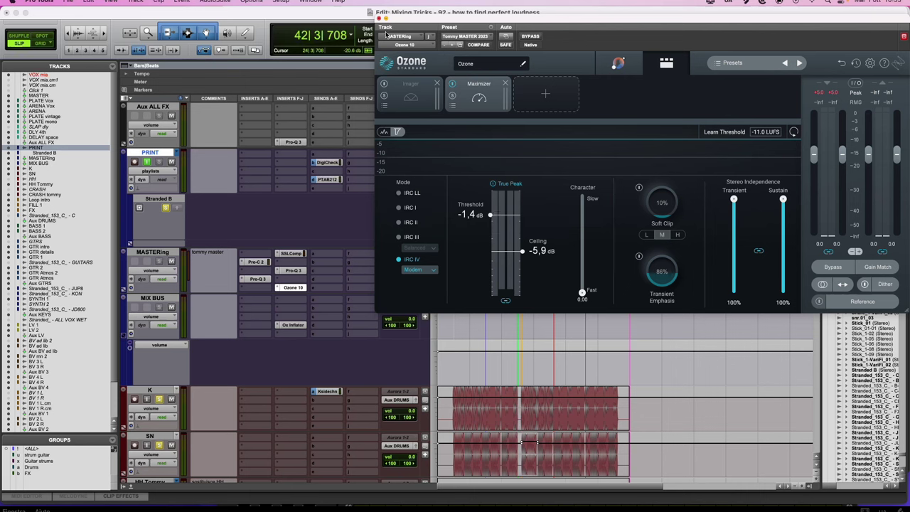
Enable Ozone's Imager module and, after reopening the plug-in, set the Maximizer's linked threshold and ceiling to -1.5 dB and -6.0 dB.
click(385, 85)
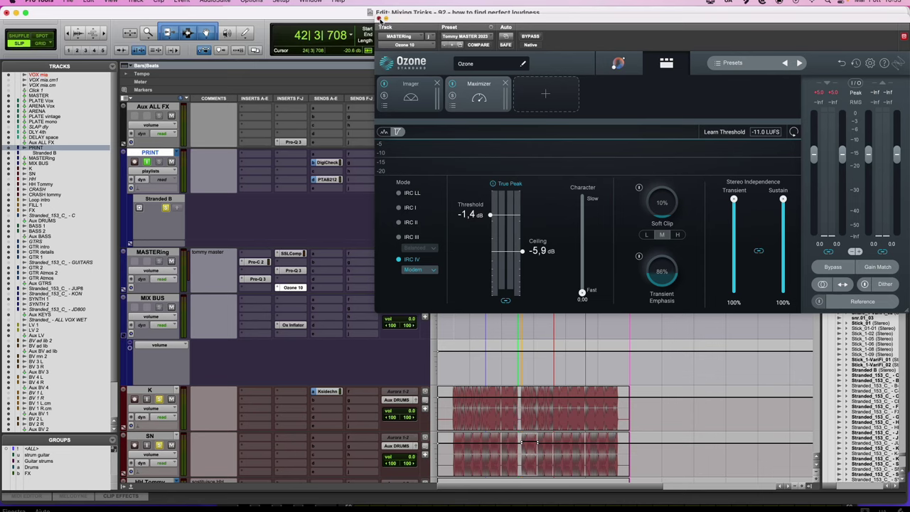
click(379, 17)
click(408, 53)
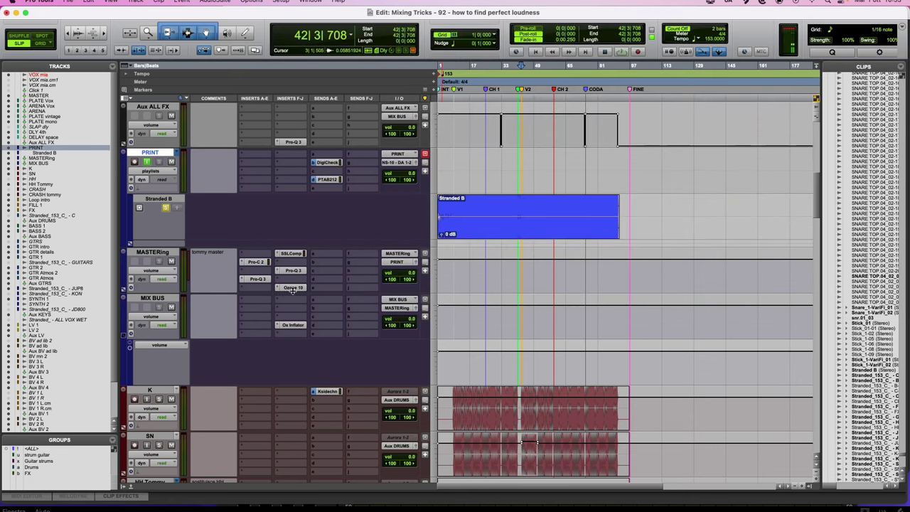
click(293, 288)
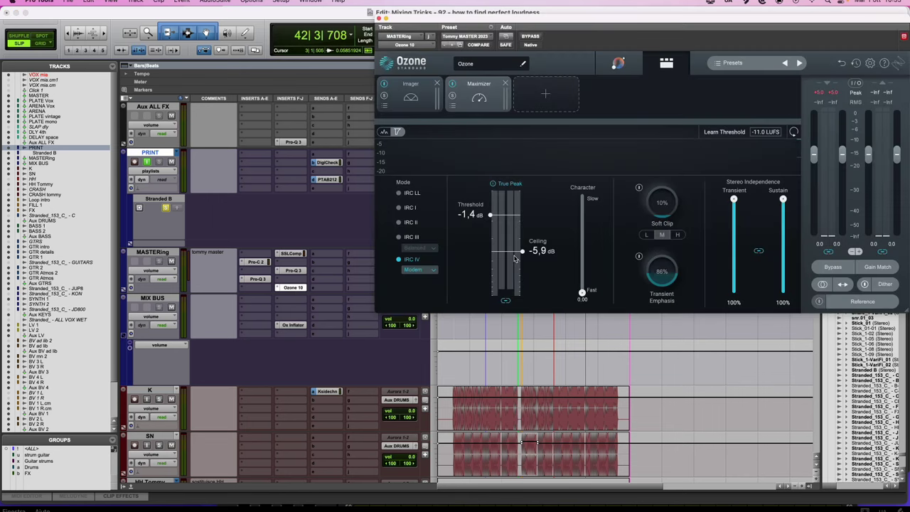
drag(481, 214, 486, 217)
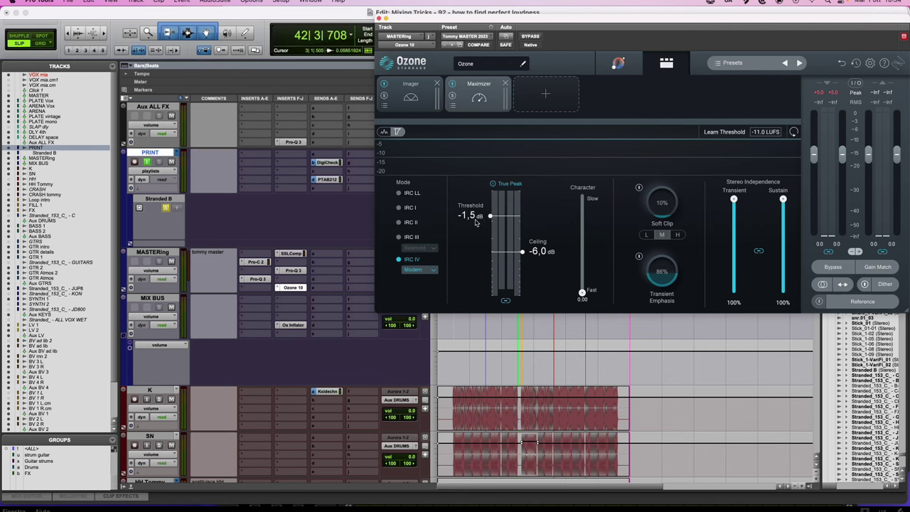
Vary the Maximizer's linked threshold between -1.9 dB and -1.0 dB, ending at -1.0 dB with the ceiling at -5.5 dB.
drag(479, 214, 484, 192)
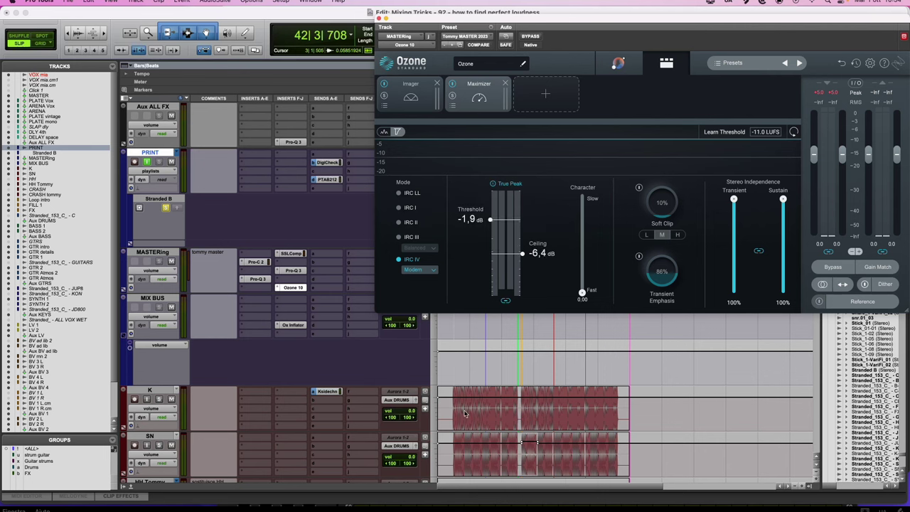
click(478, 45)
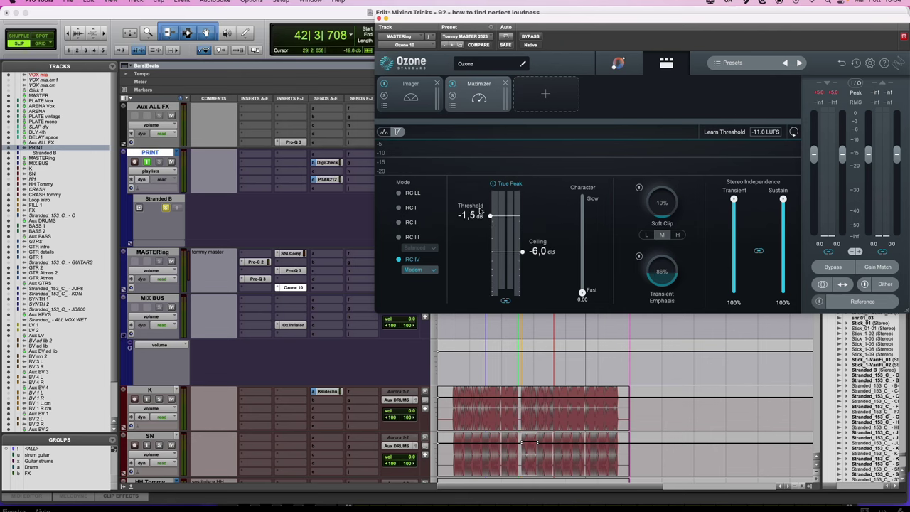
drag(476, 98, 479, 224)
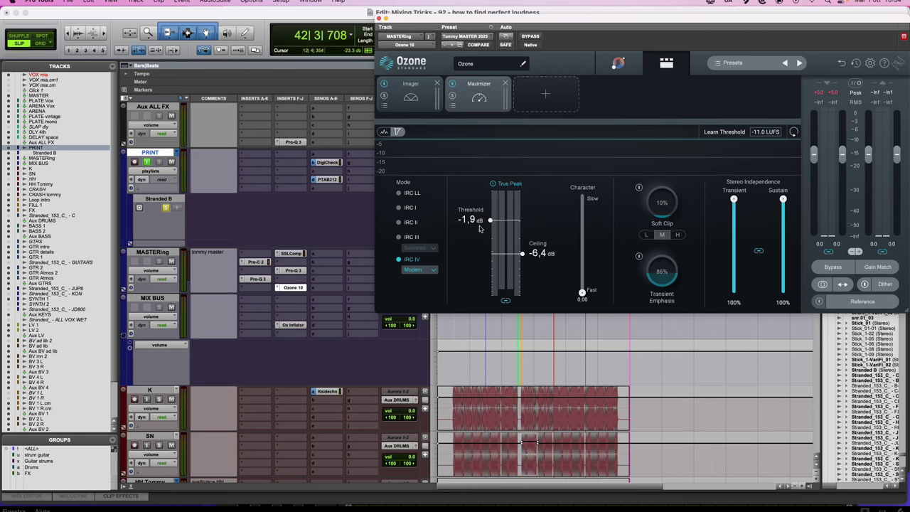
drag(486, 109, 491, 0)
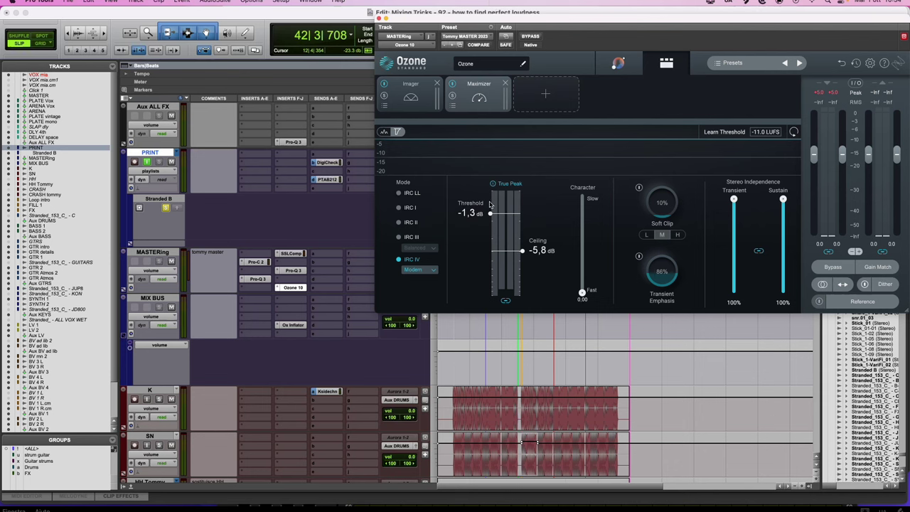
drag(486, 192, 485, 123)
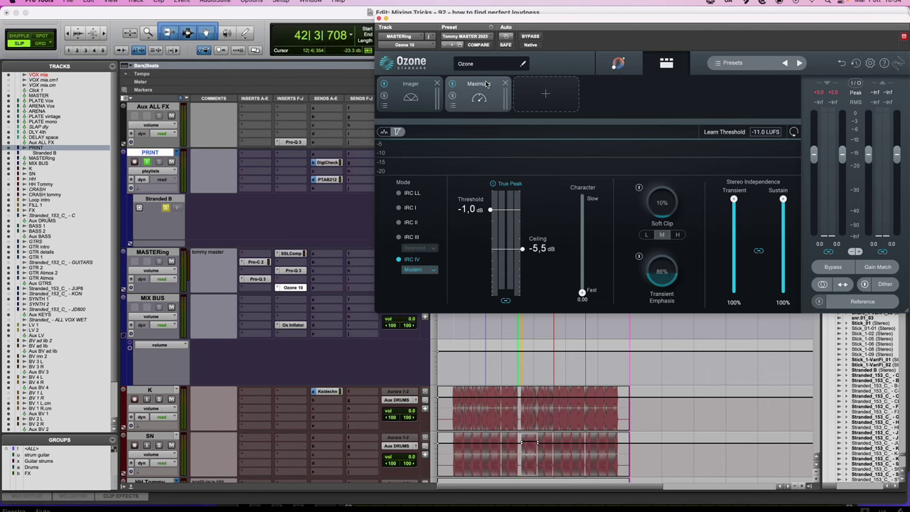
Play the session from about bar 18 and, after reopening Ozone 10 on MASTERing, set the linked threshold to -1.2 dB and ceiling to -5.7 dB.
click(380, 17)
scroll(503, 216, up, 10)
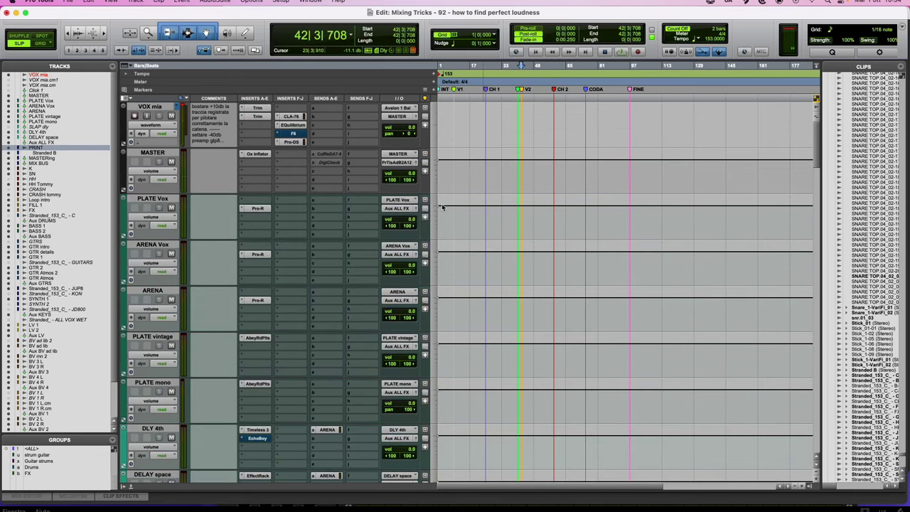
scroll(455, 228, down, 8)
click(473, 251)
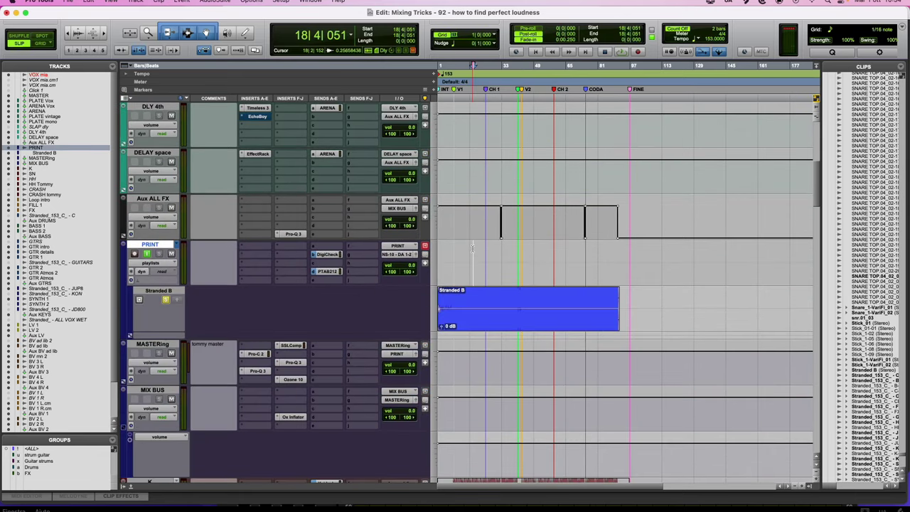
key(space)
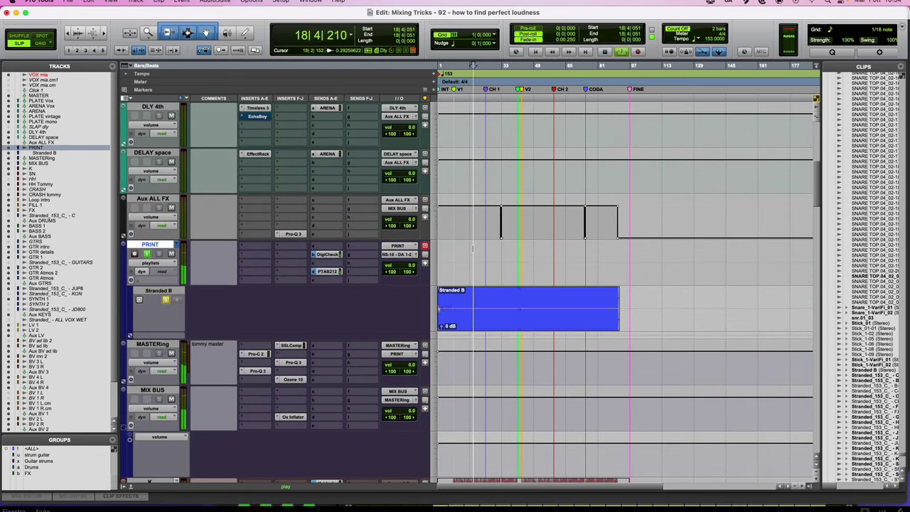
click(298, 381)
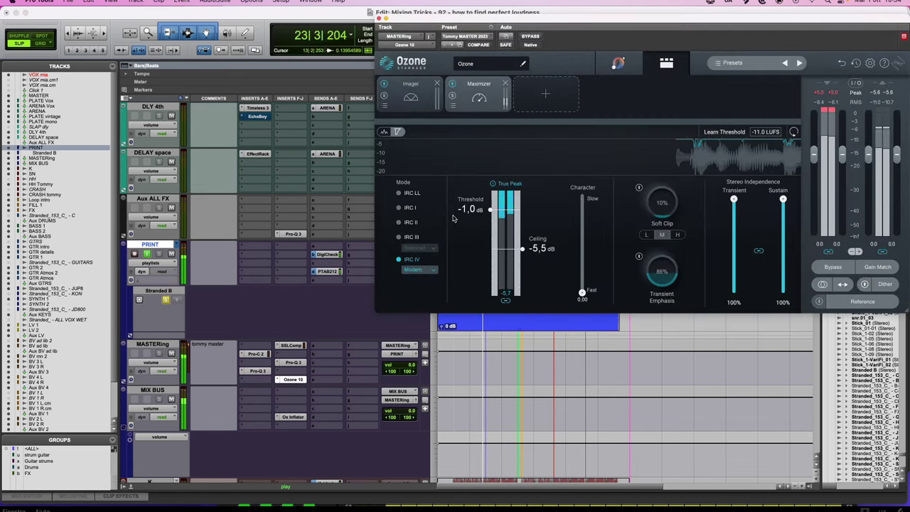
drag(473, 213, 467, 306)
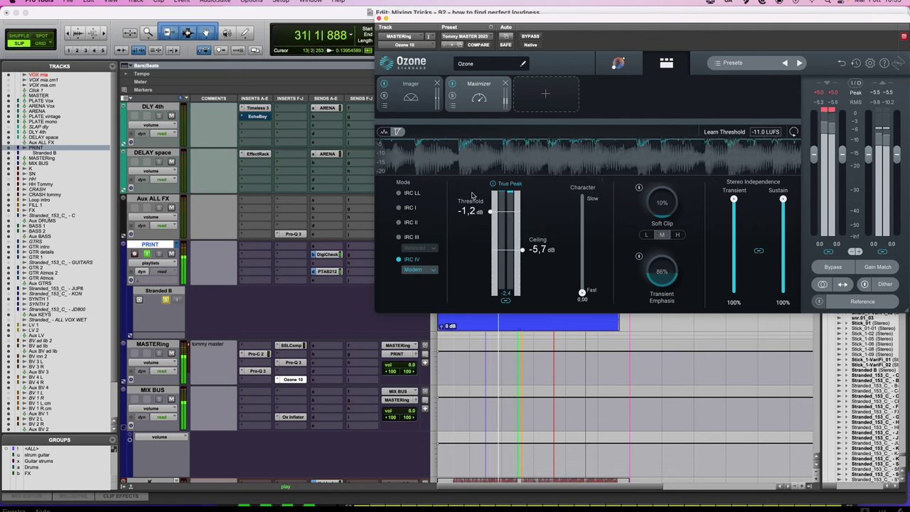
drag(472, 147, 478, 173)
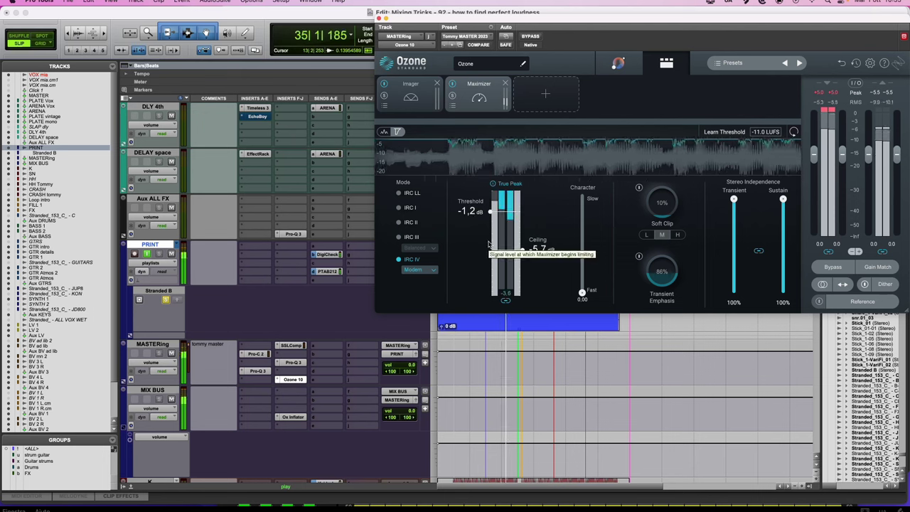
Bypass all inserts on the MASTERing track and audition the unprocessed mix from about bar 25.
super+click(290, 384)
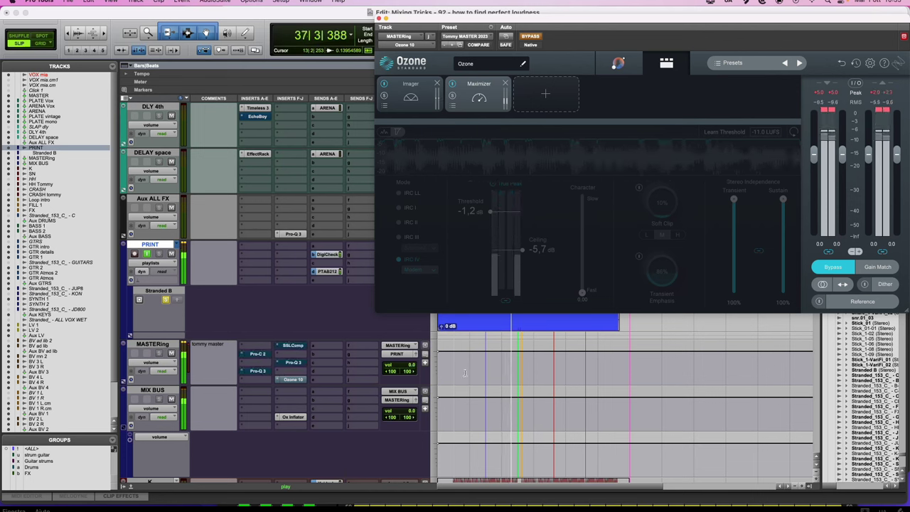
key(space)
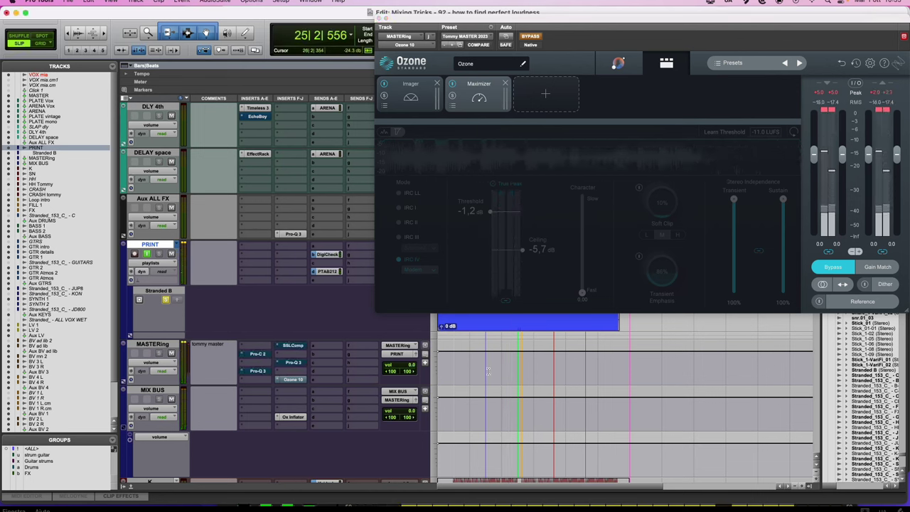
key(space)
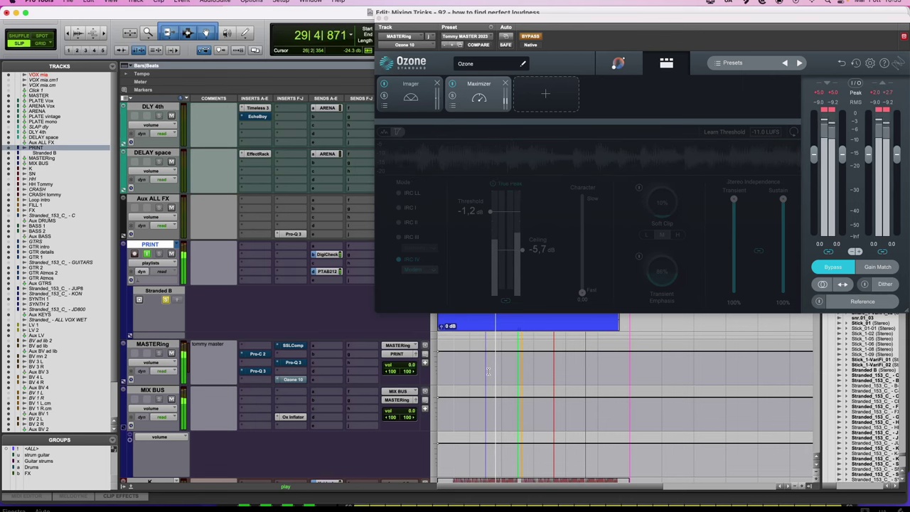
scroll(378, 319, up, 10)
key(space)
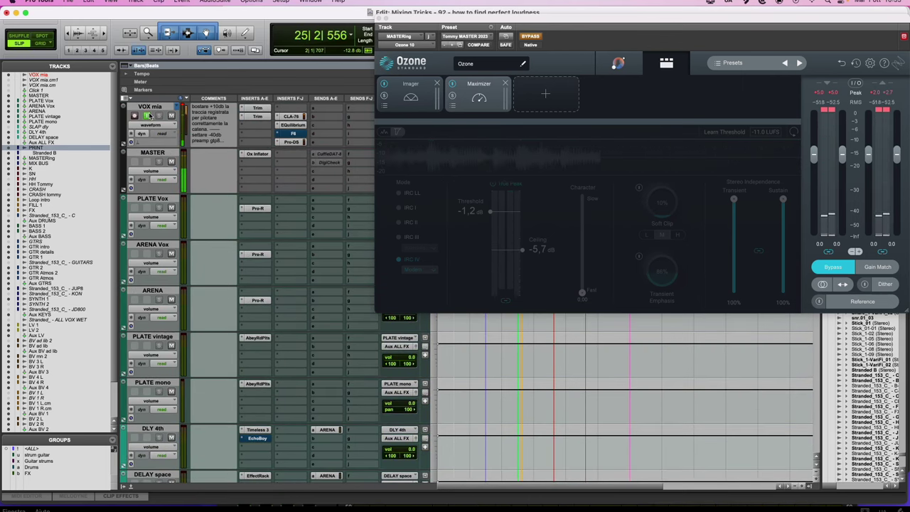
Replay the unprocessed mix from about bar 25, stop playback and turn on input monitoring on the VOX mia track.
scroll(489, 401, down, 5)
key(space)
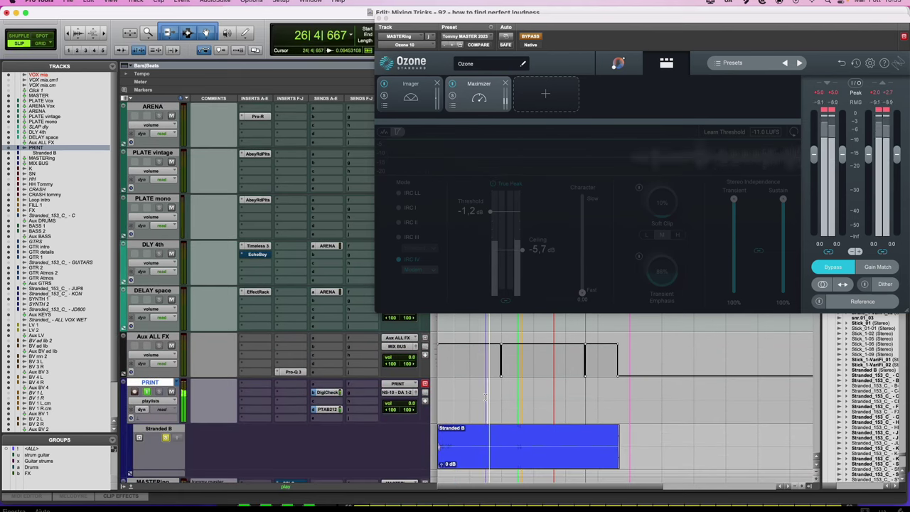
scroll(486, 397, down, 2)
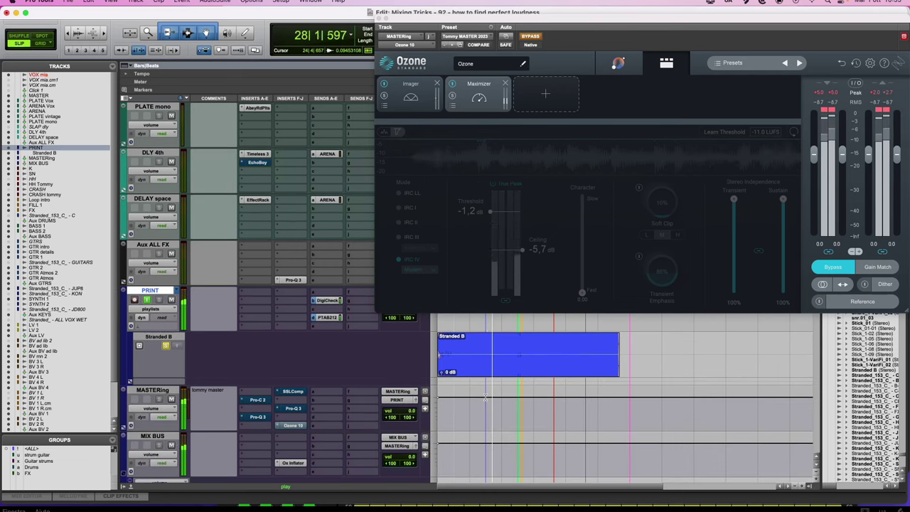
scroll(486, 396, up, 1)
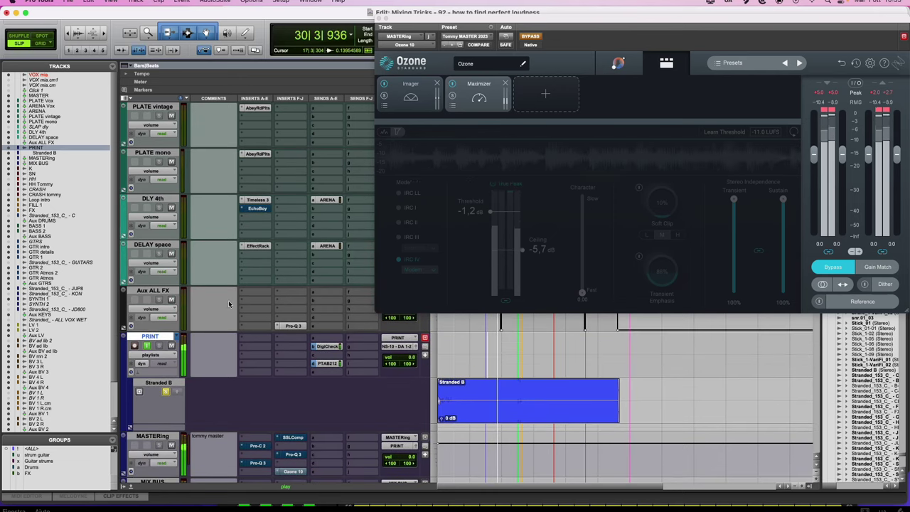
key(space)
scroll(206, 297, up, 5)
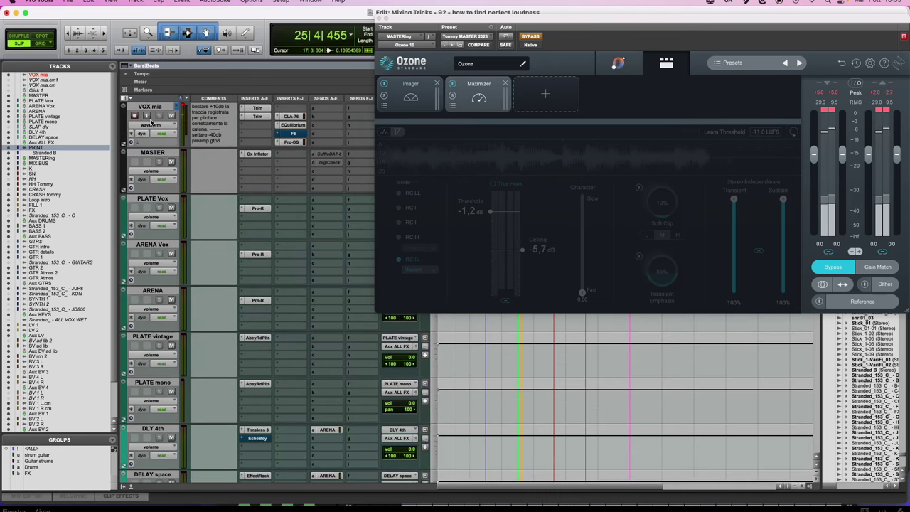
click(148, 117)
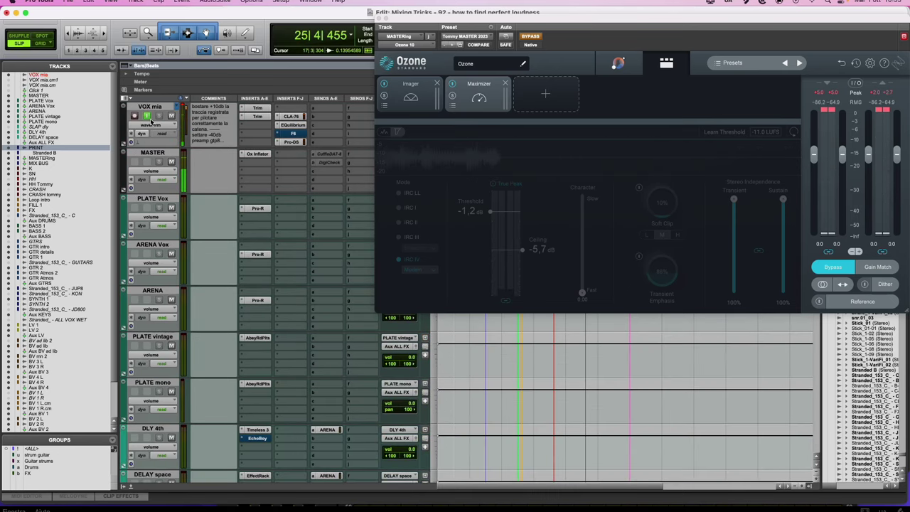
Reactivate all bypassed inserts on the MASTERing track, including Ozone 10.
scroll(213, 320, down, 8)
super+click(292, 379)
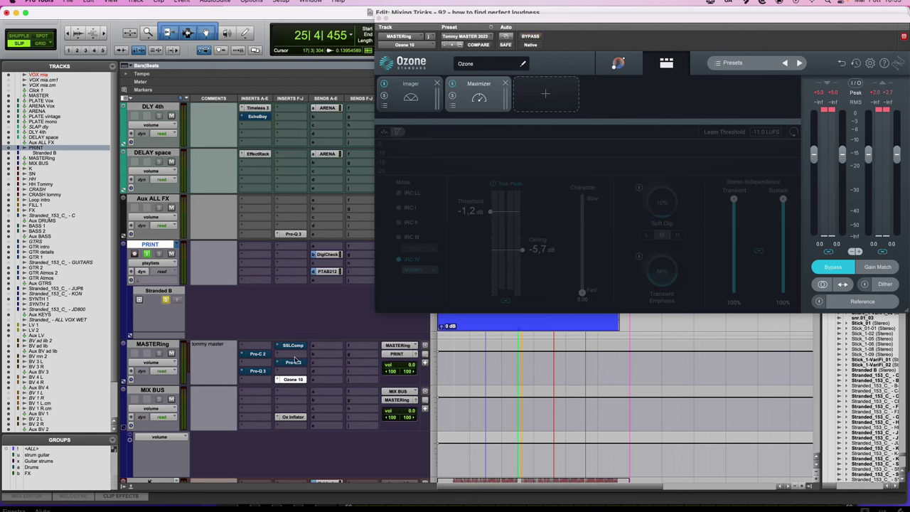
click(296, 355)
click(239, 340)
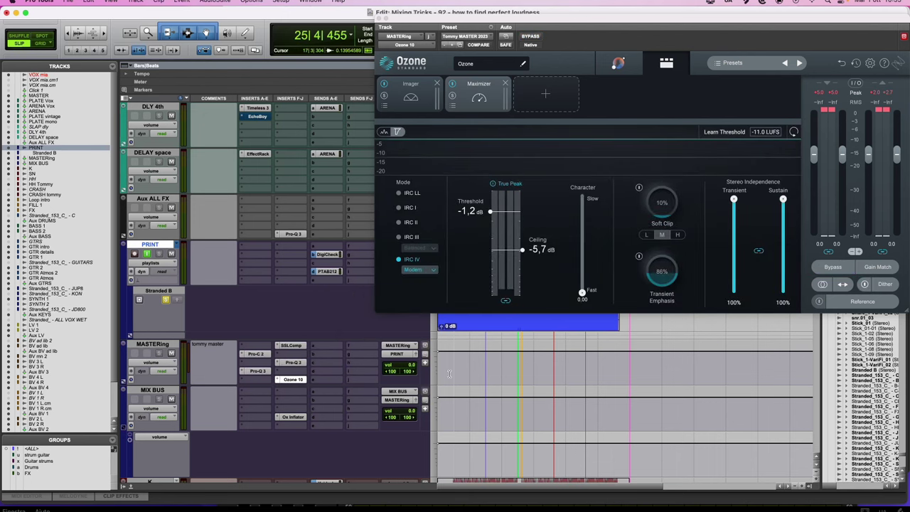
Play the processed mix from about bar 26 and set the Maximizer's threshold to -1.2 dB and ceiling to -4.8 dB.
scroll(226, 236, up, 8)
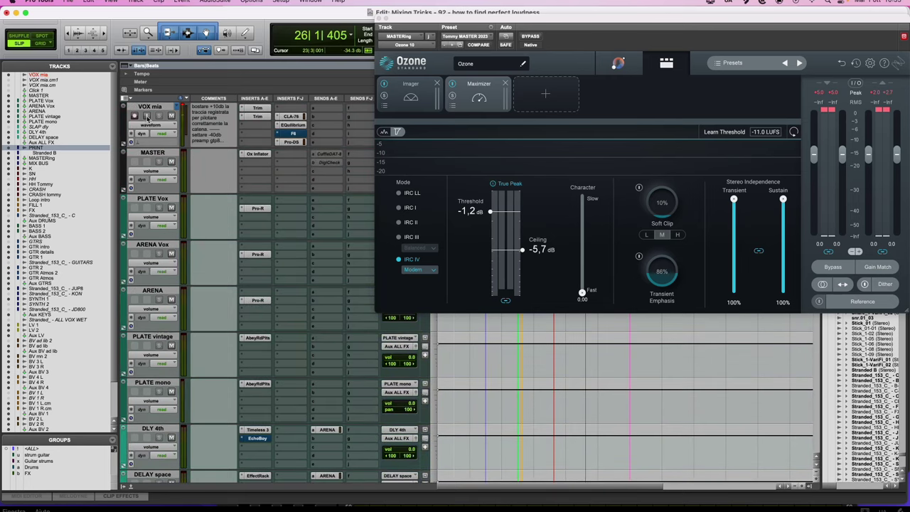
key(space)
scroll(558, 408, down, 5)
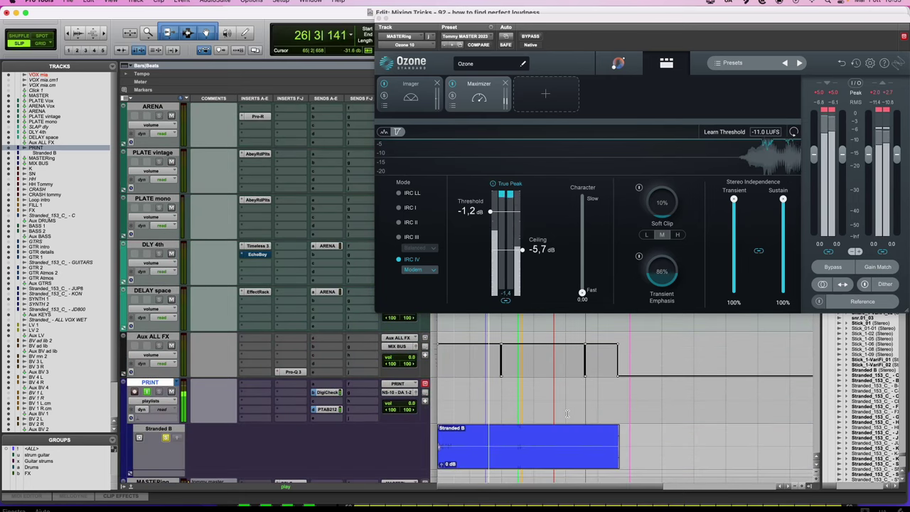
scroll(567, 414, down, 3)
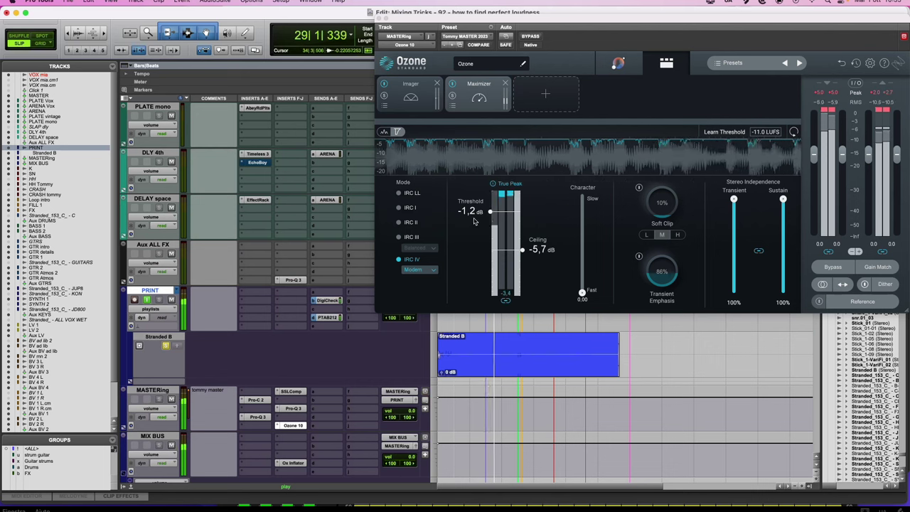
drag(479, 213, 484, 213)
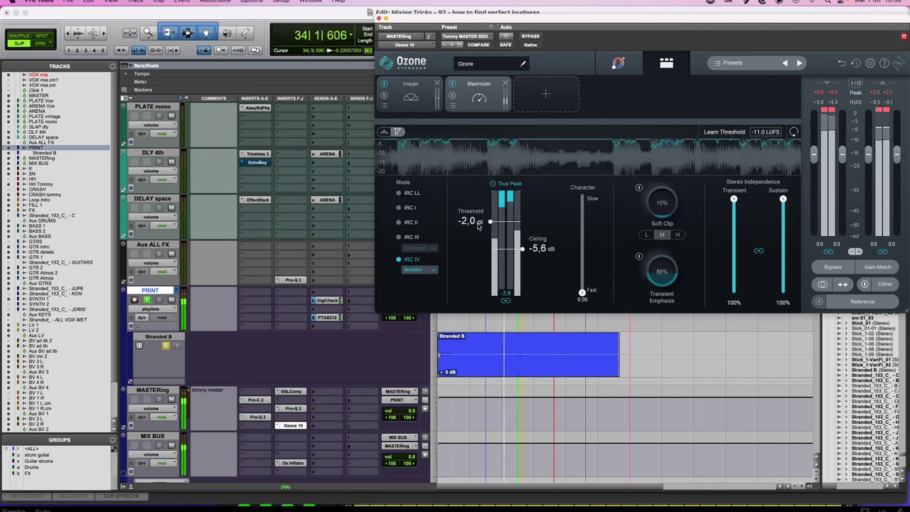
drag(479, 224, 479, 217)
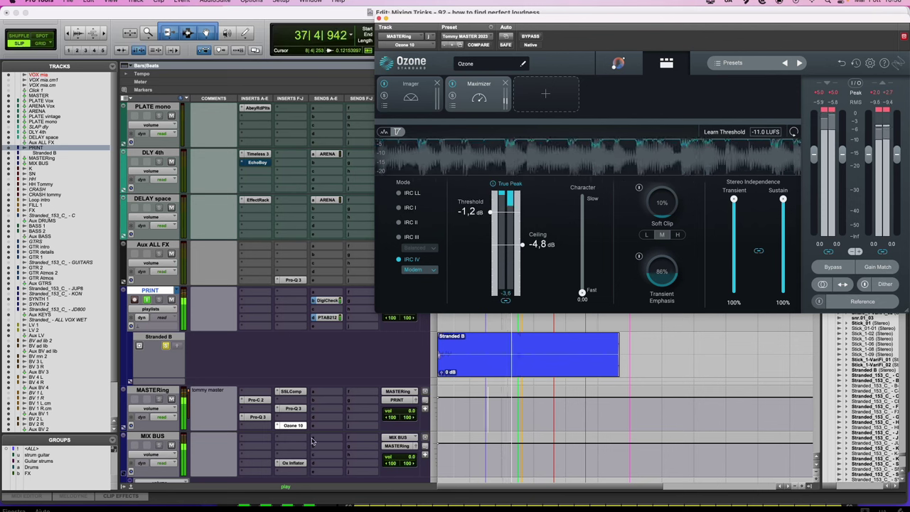
Stop playback, bypass the MASTERing track's inserts and briefly audition the unprocessed mix from about bar 32.
scroll(351, 419, up, 5)
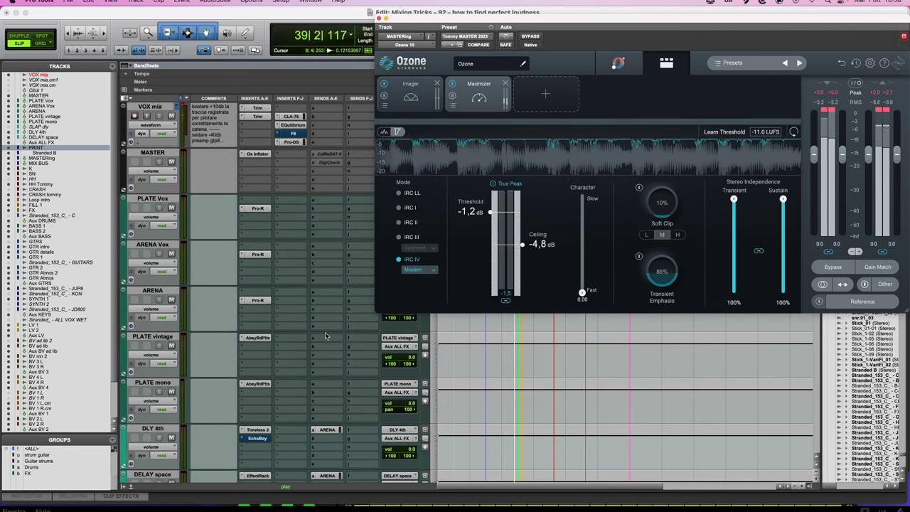
scroll(325, 332, down, 5)
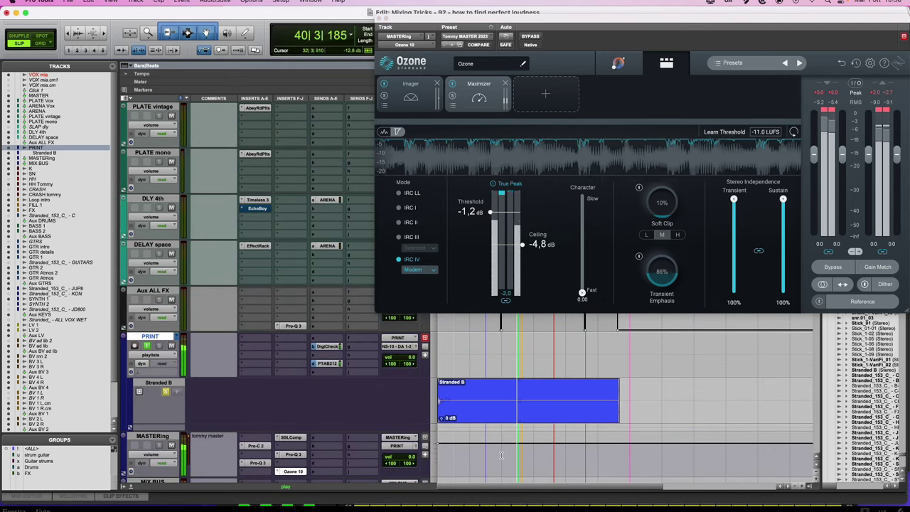
key(space)
super+click(294, 471)
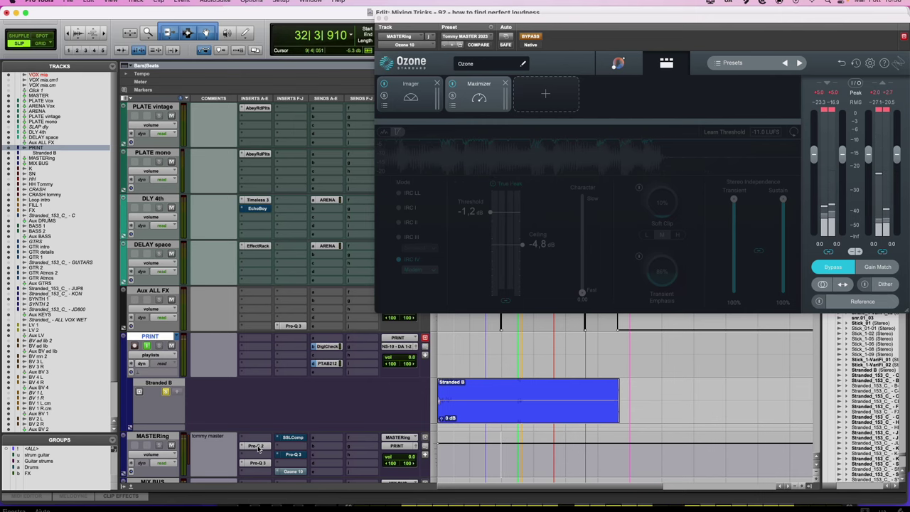
scroll(263, 317, up, 5)
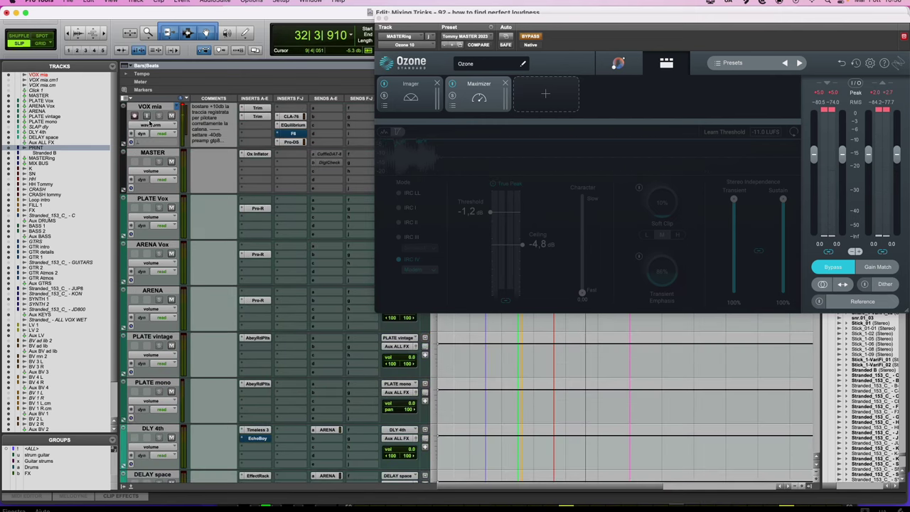
scroll(539, 375, down, 5)
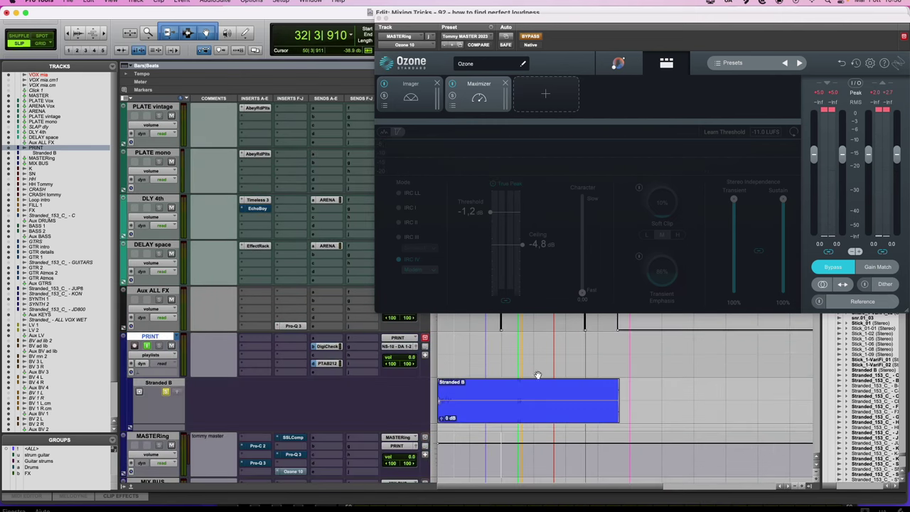
key(space)
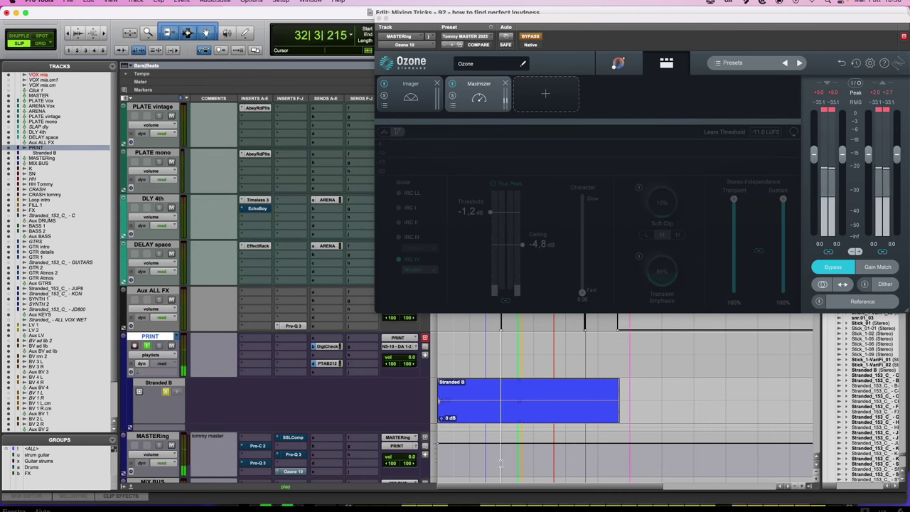
scroll(501, 462, up, 5)
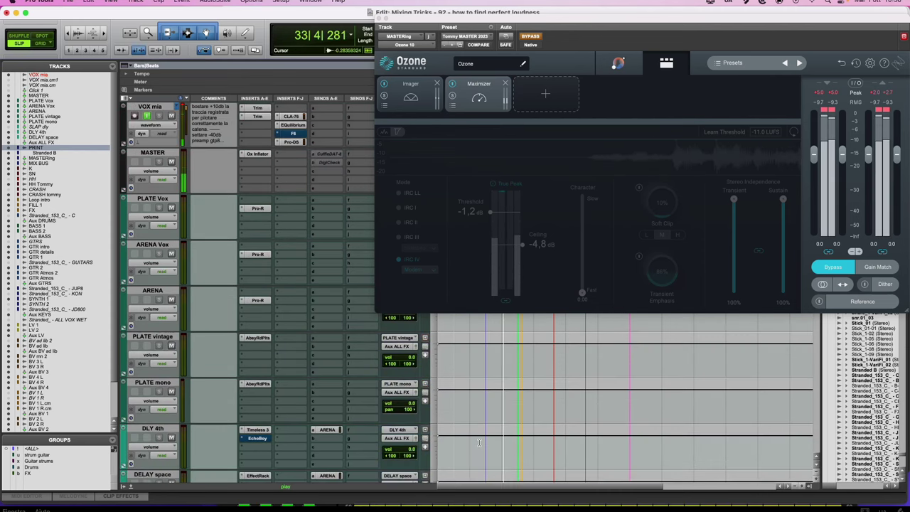
key(space)
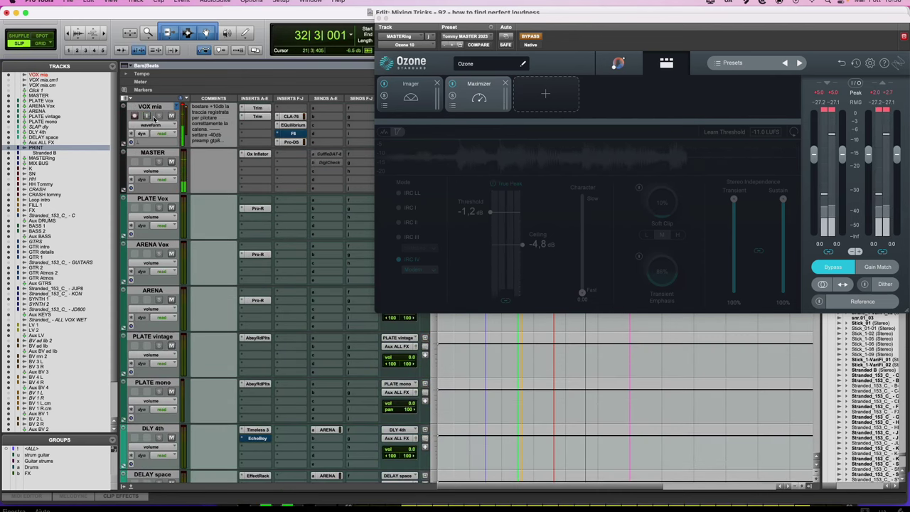
Audition the unprocessed mix from about bar 32 to bar 40 and stop playback.
scroll(427, 345, down, 5)
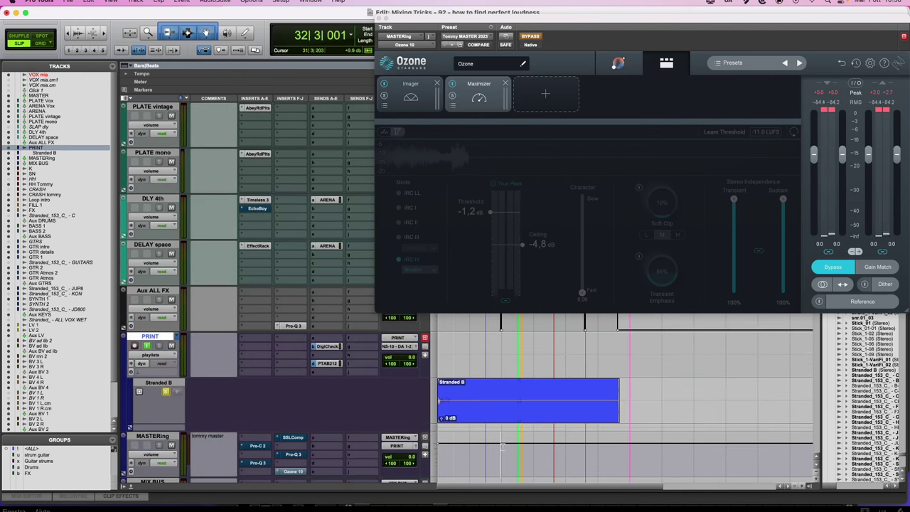
key(space)
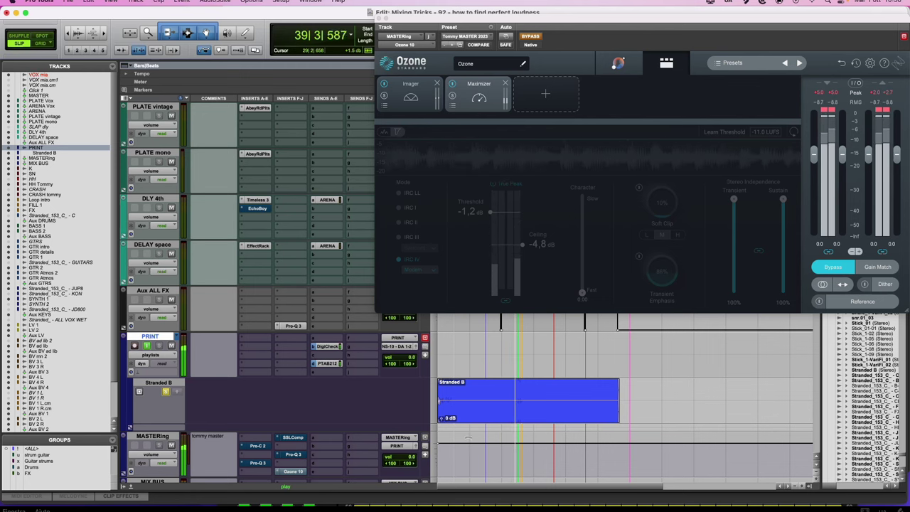
scroll(261, 286, up, 5)
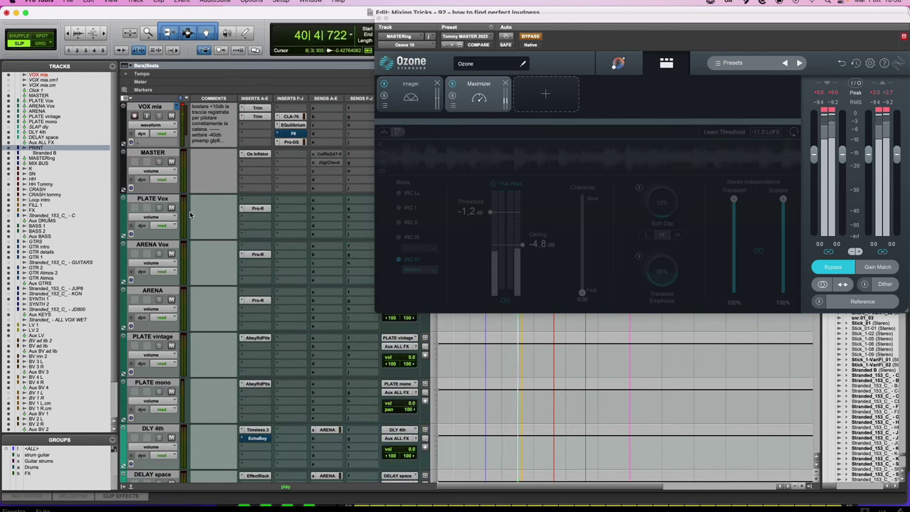
key(space)
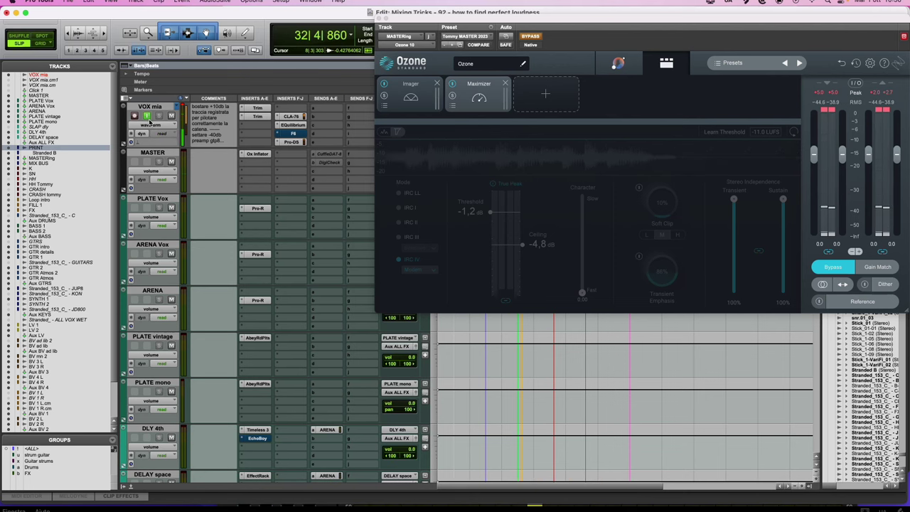
Turn off input monitoring on the VOX mia track and reactivate the bypassed inserts on the MASTERing track, including Ozone 10.
click(147, 116)
scroll(312, 257, down, 6)
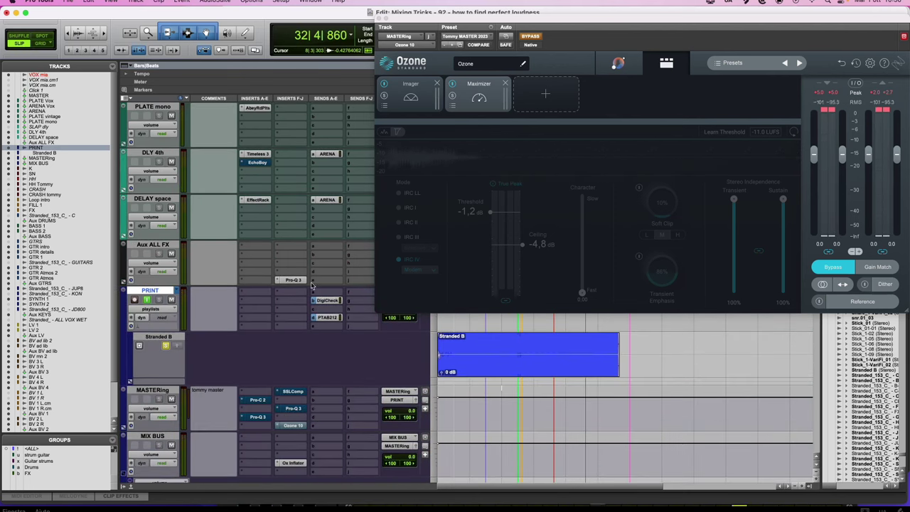
super+click(287, 427)
super+click(290, 393)
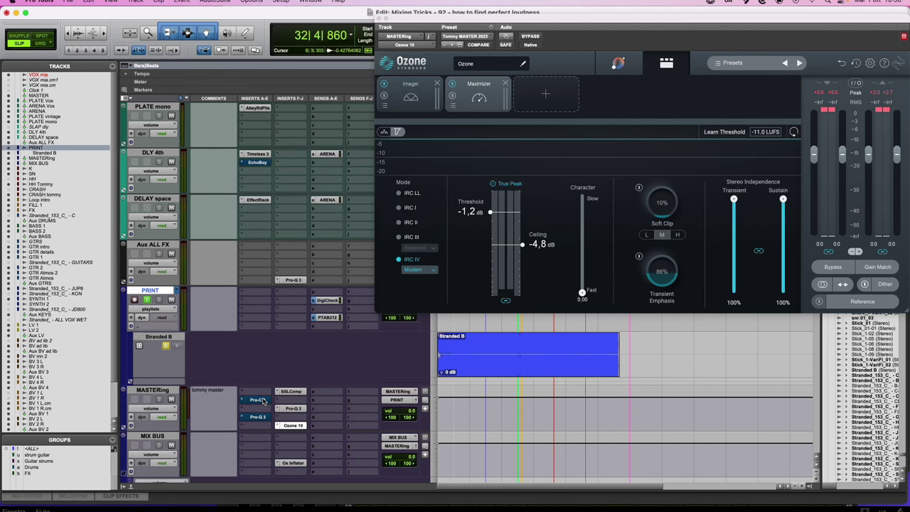
super+click(259, 425)
click(235, 403)
super+click(260, 419)
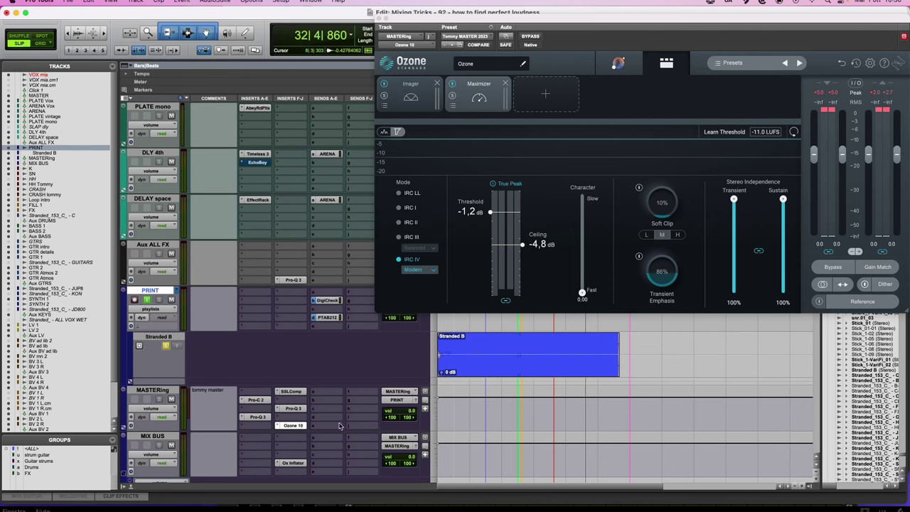
Play the processed mix from about bar 32 with the Maximizer's unlinked ceiling raised to 0.0 dB, and stop with VOX mia's input monitoring on.
key(space)
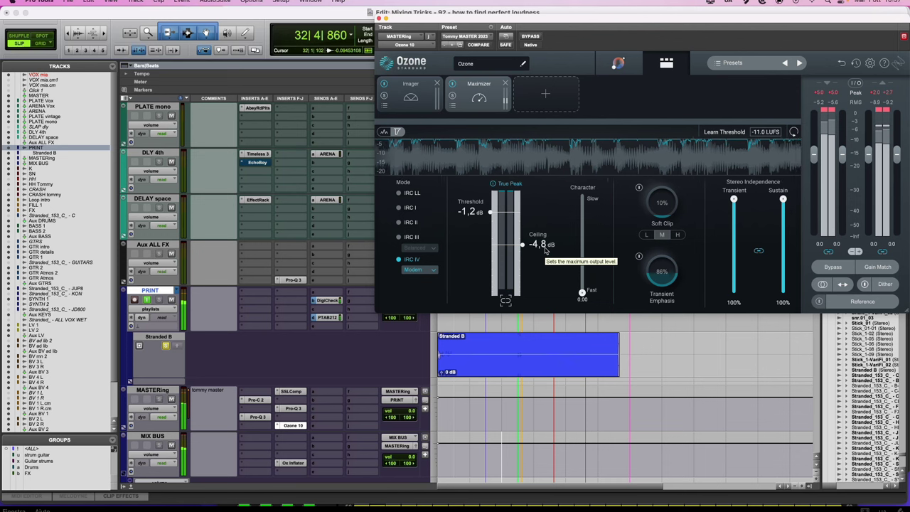
drag(546, 250, 550, 242)
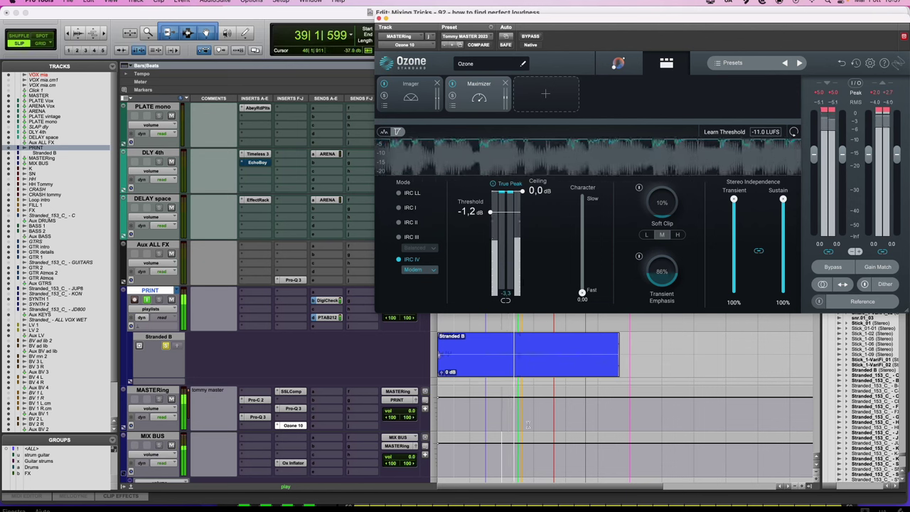
scroll(528, 424, down, 3)
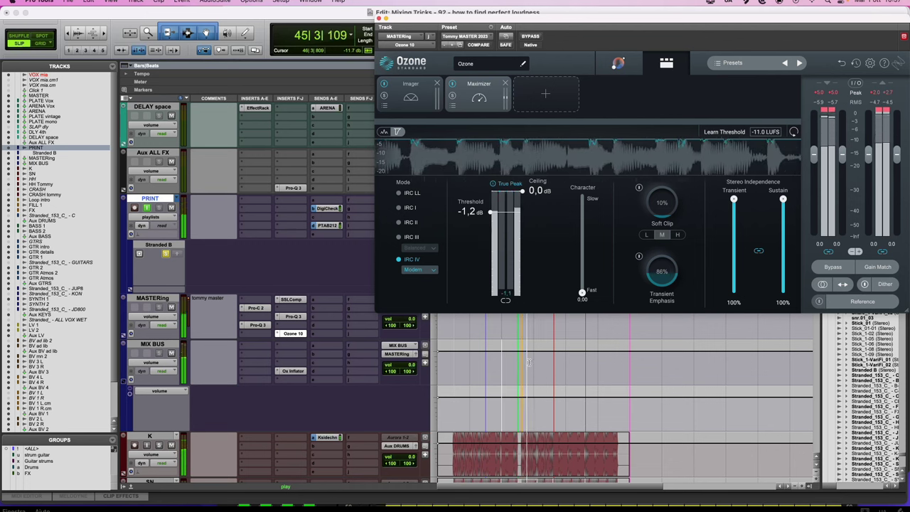
scroll(528, 363, up, 8)
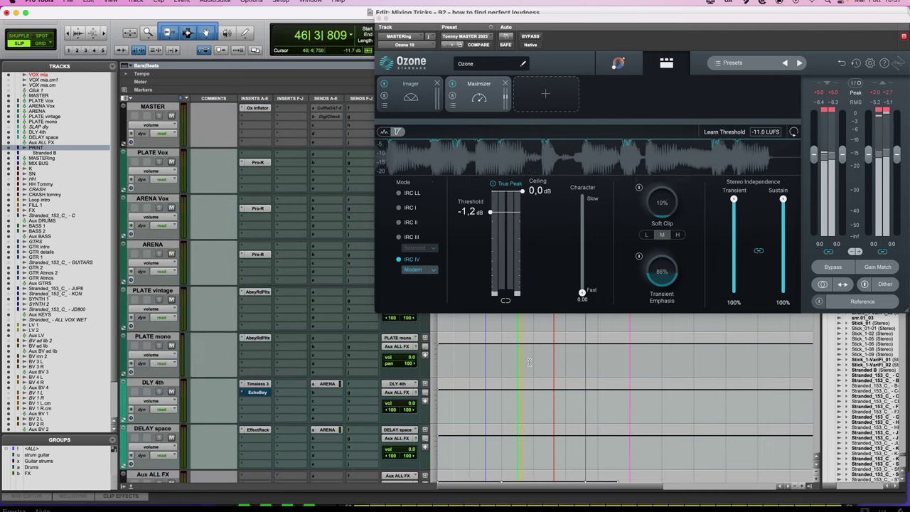
click(148, 116)
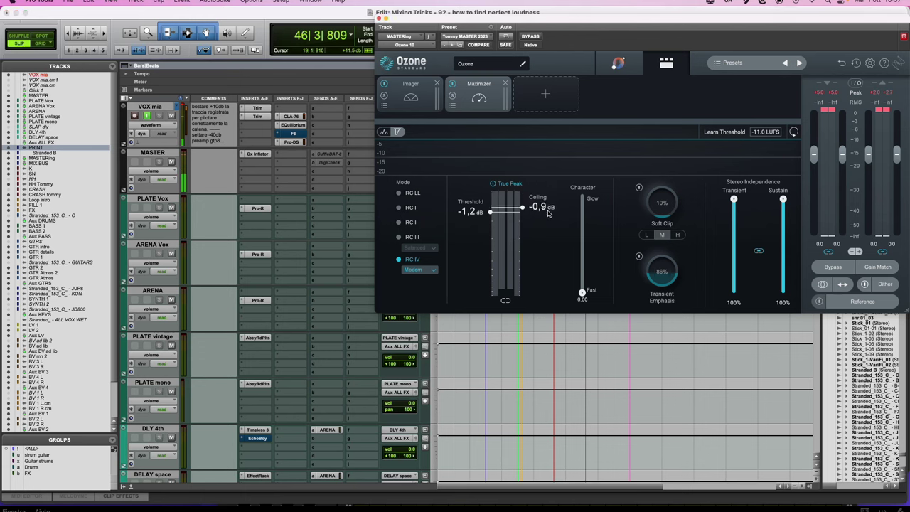
Set the Maximizer's threshold to 0.0 dB and ceiling to -4.5 dB, and lower both linked to -1.2 dB and -5.7 dB.
drag(549, 214, 552, 253)
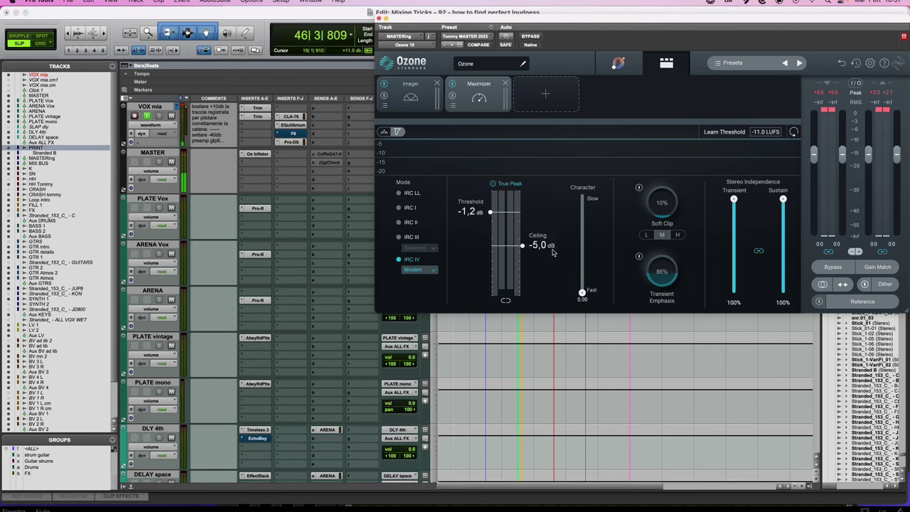
scroll(556, 252, down, 3)
scroll(555, 252, up, 1)
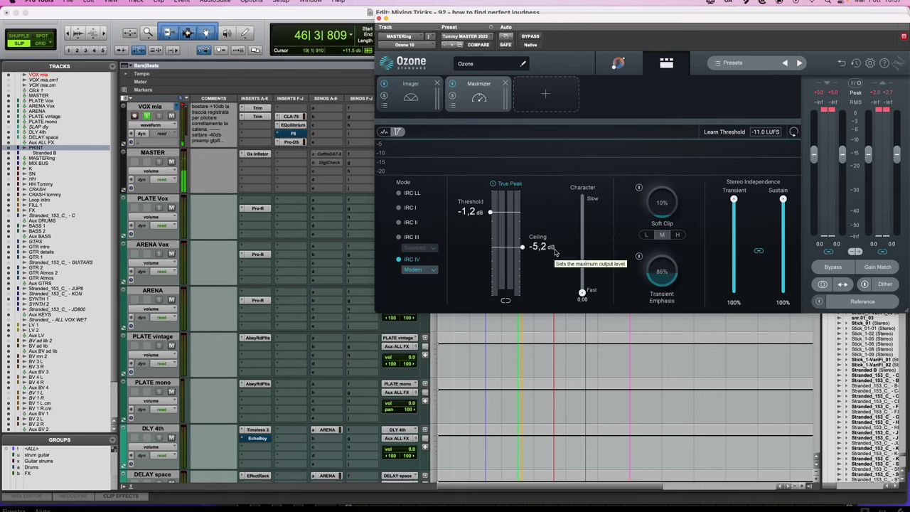
drag(490, 212, 491, 201)
drag(540, 249, 545, 245)
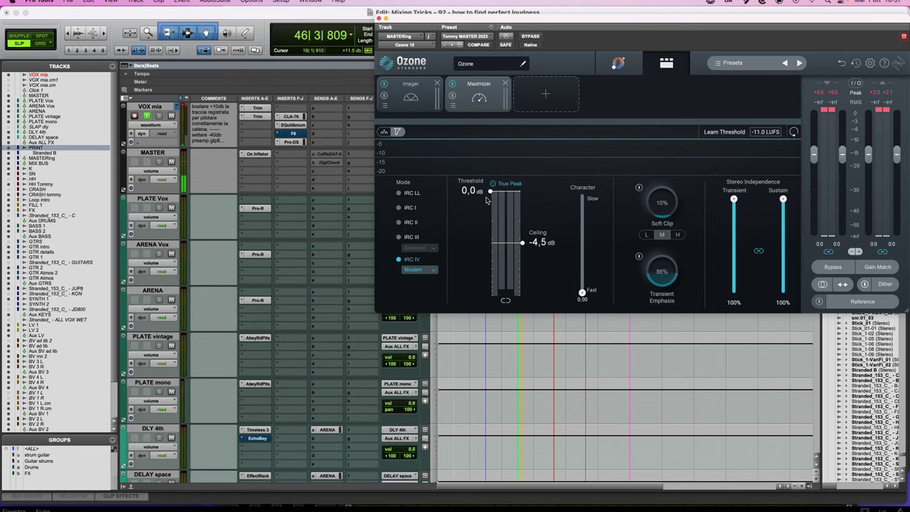
drag(481, 193, 484, 213)
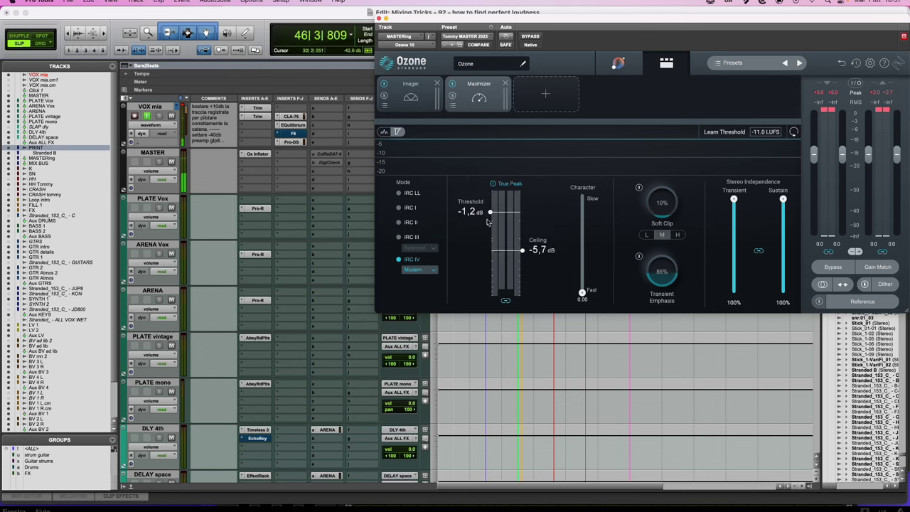